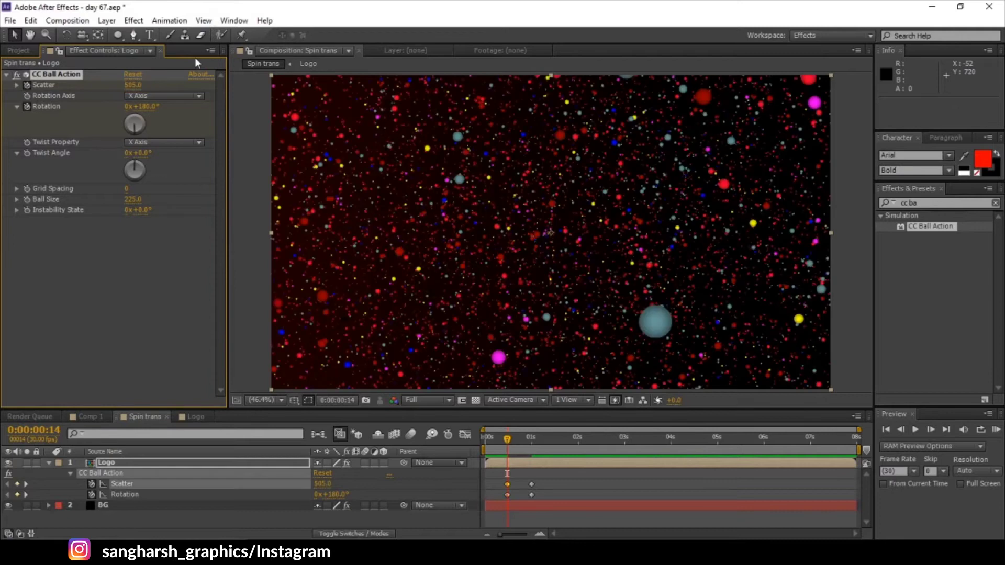
Set a Scatter keyframe of 500 at 0:00:00:00 for CC Ball Action on the Logo layer
{"action": "left_click", "coordinate": [497, 444]}
{"action": "left_click_drag", "start_coordinate": [496, 444], "coordinate": [486, 445]}
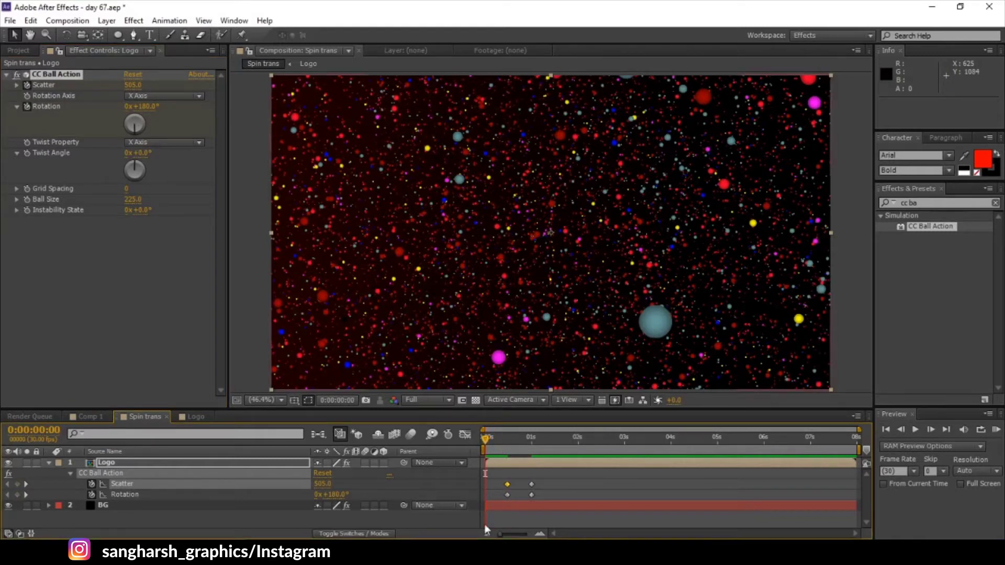
{"action": "left_click", "coordinate": [134, 86]}
{"action": "type", "text": "500"}
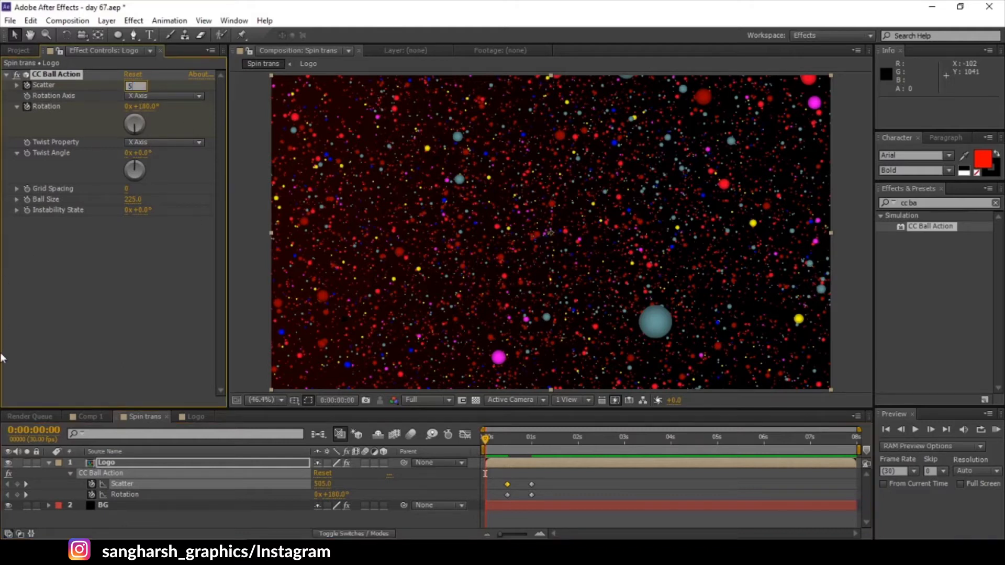
{"action": "key", "text": "Return"}
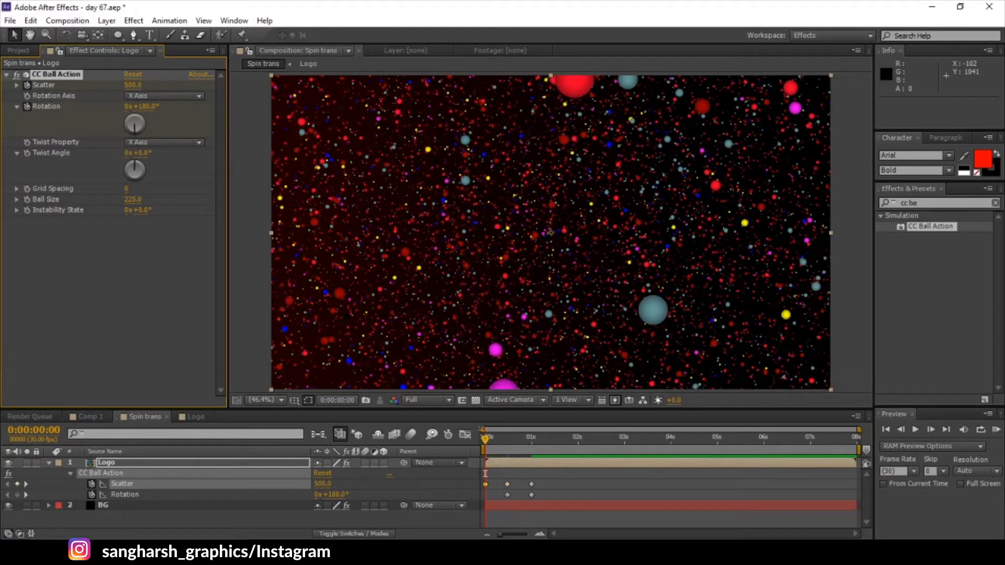
Try Y Axis as the CC Ball Action rotation axis and preview the logo forming within the first second
{"action": "left_click_drag", "start_coordinate": [487, 443], "coordinate": [532, 453]}
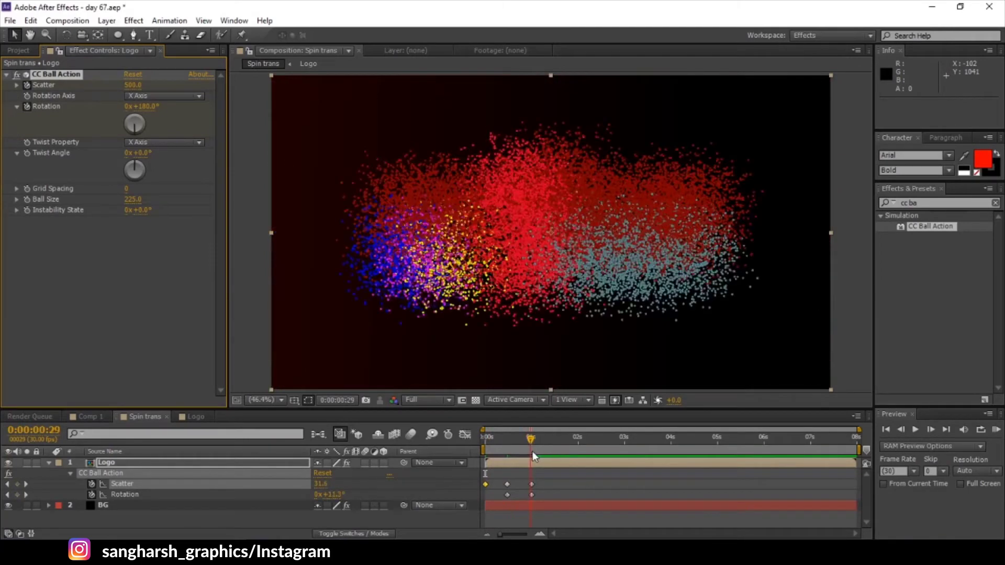
{"action": "left_click", "coordinate": [177, 97]}
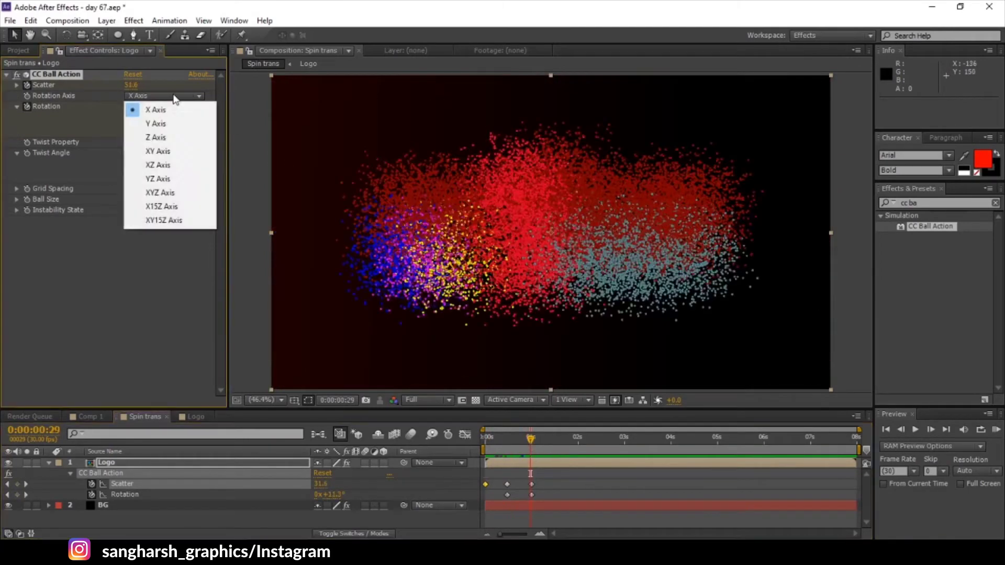
{"action": "left_click", "coordinate": [156, 124]}
{"action": "left_click", "coordinate": [509, 438]}
{"action": "left_click_drag", "start_coordinate": [514, 456], "coordinate": [518, 450]}
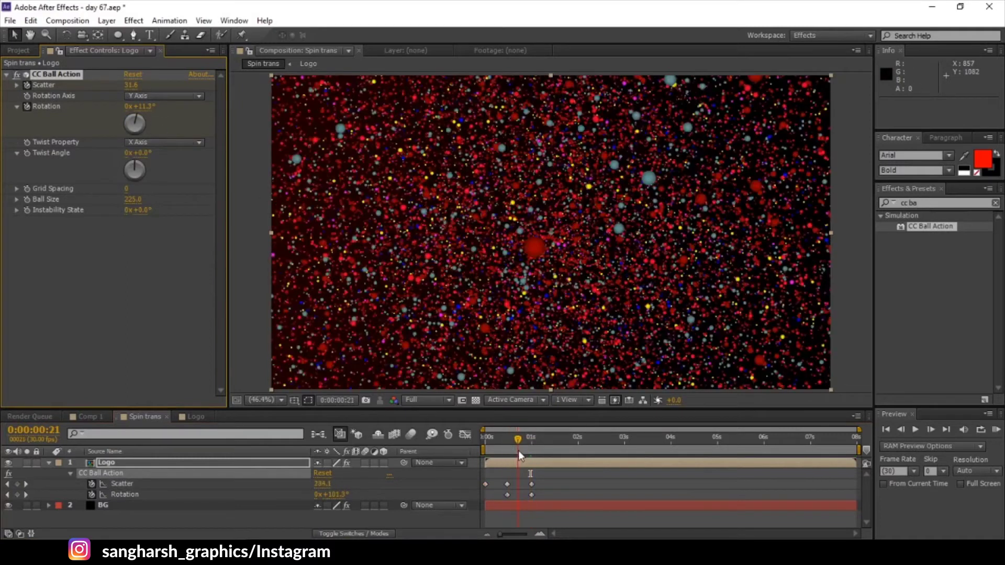
Set the CC Ball Action rotation axis to Z Axis and preview the logo's formation up to 0:00:01:01
{"action": "left_click", "coordinate": [177, 96]}
{"action": "left_click", "coordinate": [156, 137]}
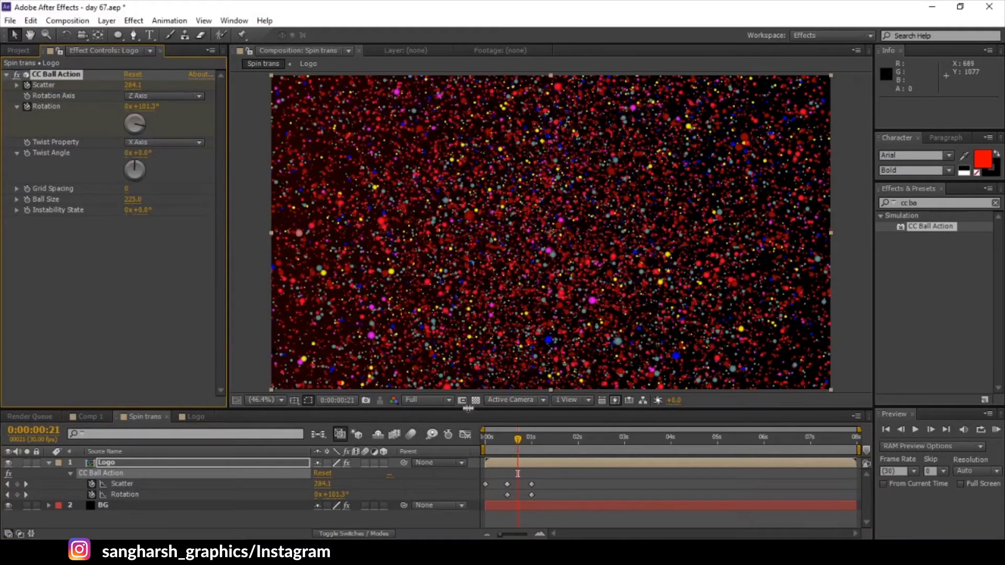
{"action": "left_click_drag", "start_coordinate": [507, 444], "coordinate": [533, 457]}
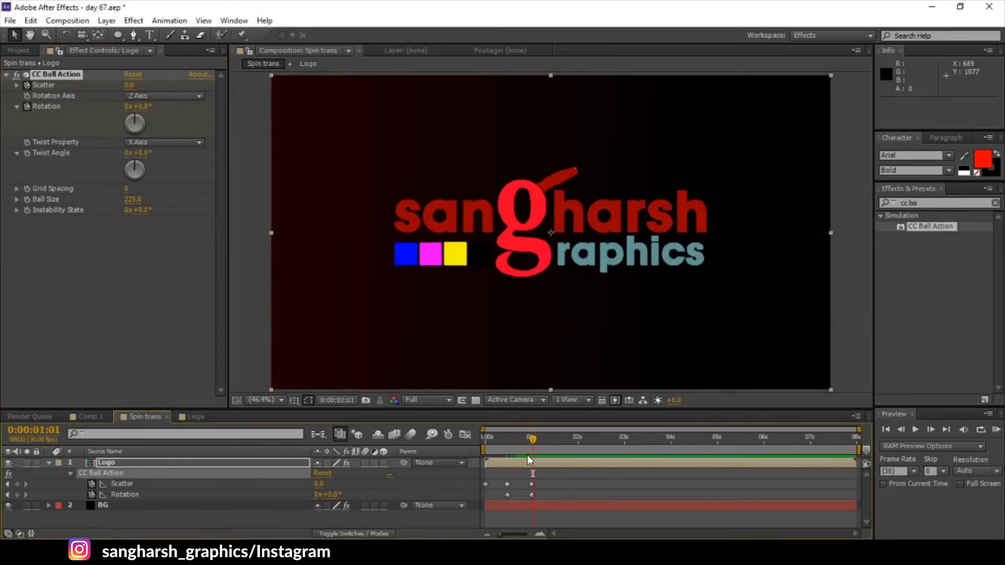
Add hold keyframes for both Scatter and Rotation at 0:00:04:00 on the Logo layer
{"action": "left_click", "coordinate": [672, 442]}
{"action": "left_click", "coordinate": [17, 484]}
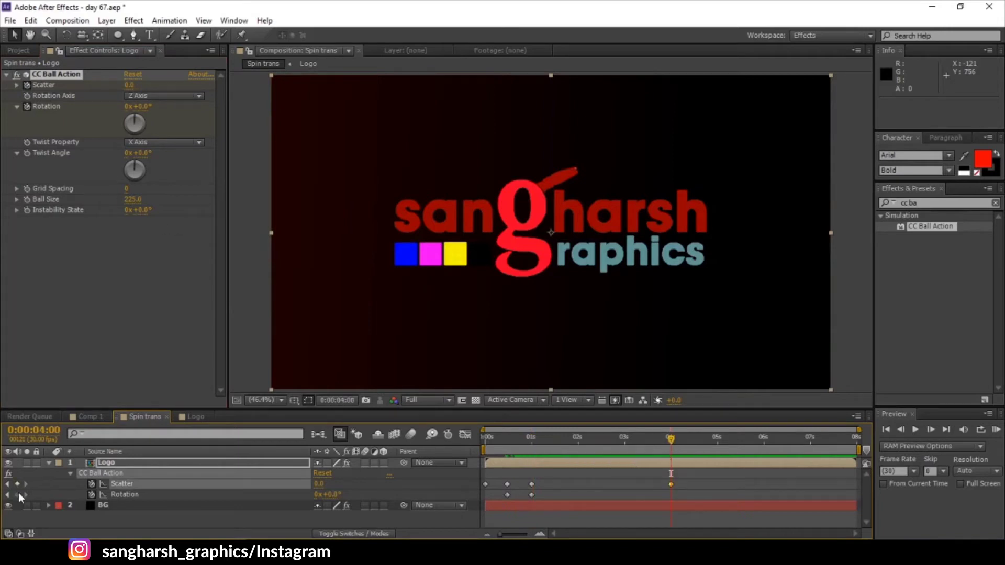
{"action": "left_click", "coordinate": [17, 495]}
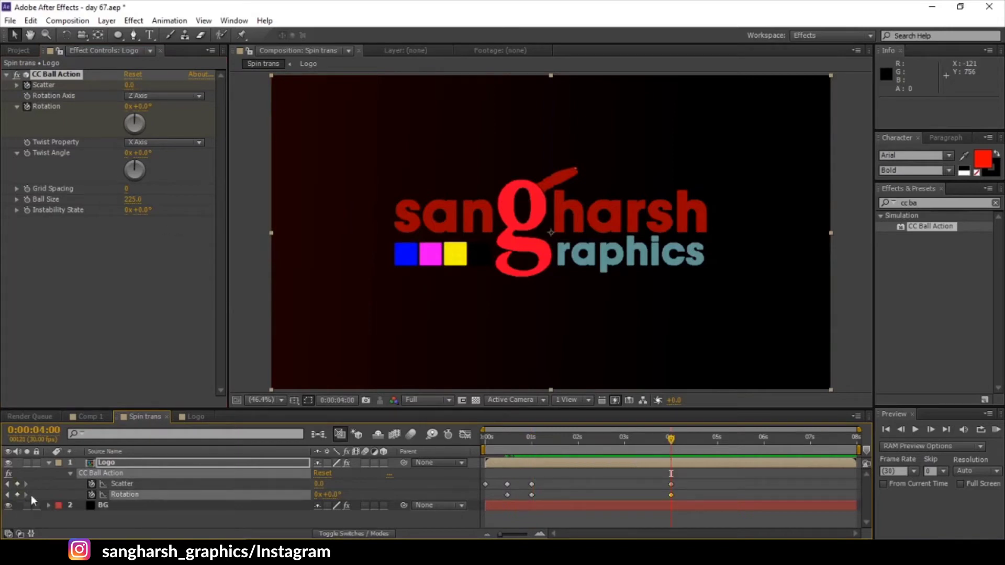
Add a Scatter keyframe of 480 near the five-second mark and place it at 0:00:04:25
{"action": "left_click", "coordinate": [706, 443]}
{"action": "left_click", "coordinate": [136, 86]}
{"action": "type", "text": "4"}
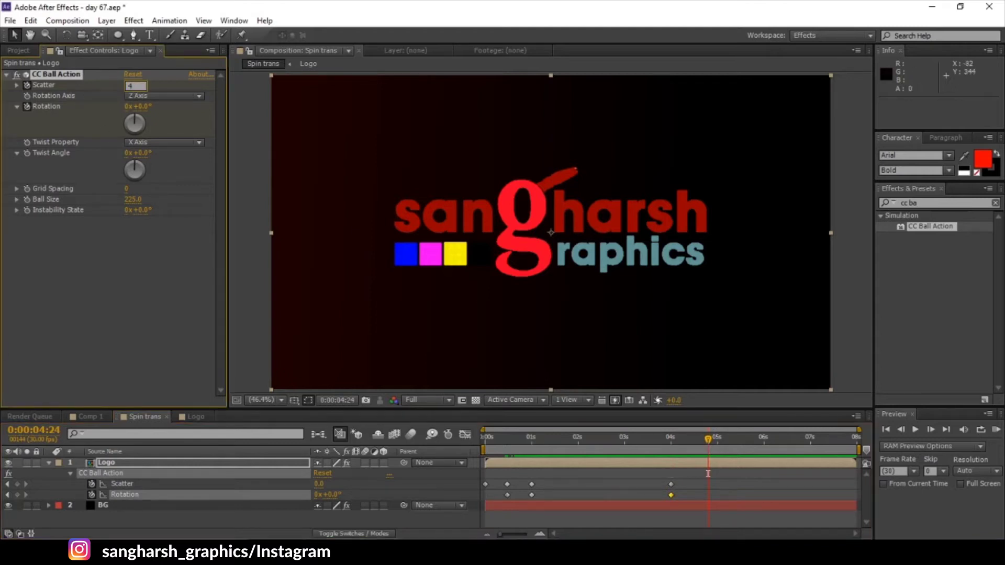
{"action": "type", "text": "80"}
{"action": "key", "text": "Return"}
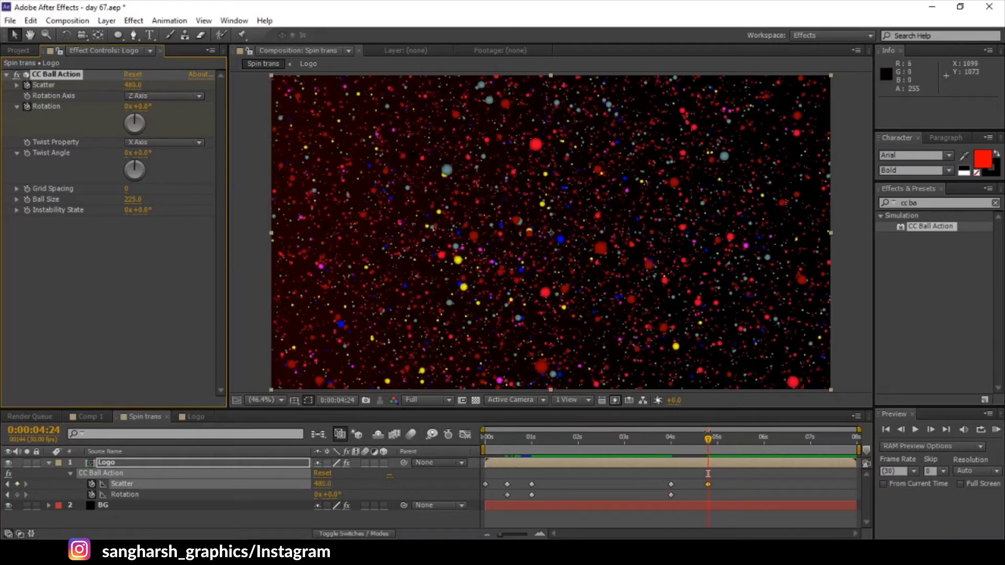
{"action": "left_click_drag", "start_coordinate": [709, 483], "coordinate": [710, 482]}
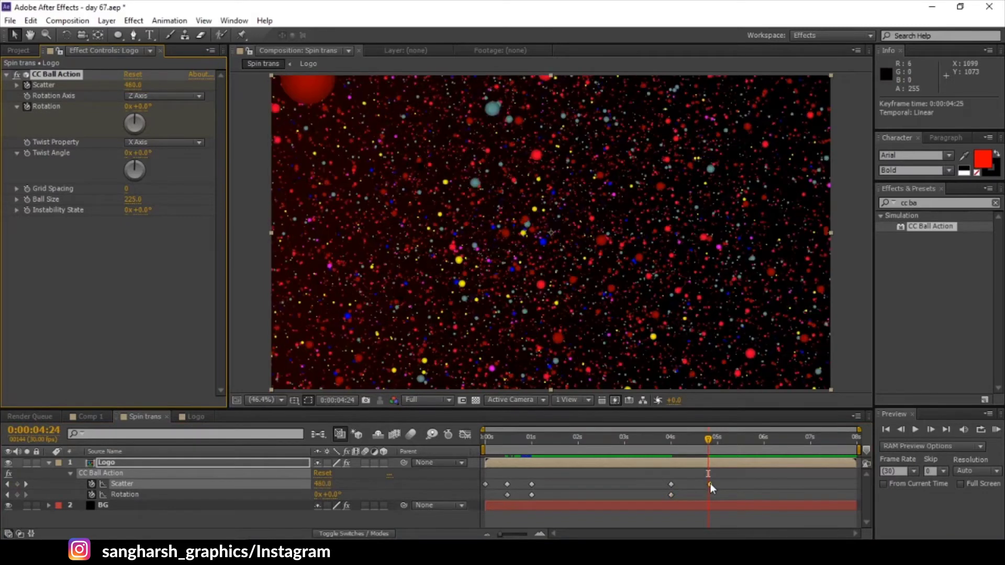
{"action": "left_click_drag", "start_coordinate": [708, 441], "coordinate": [710, 443]}
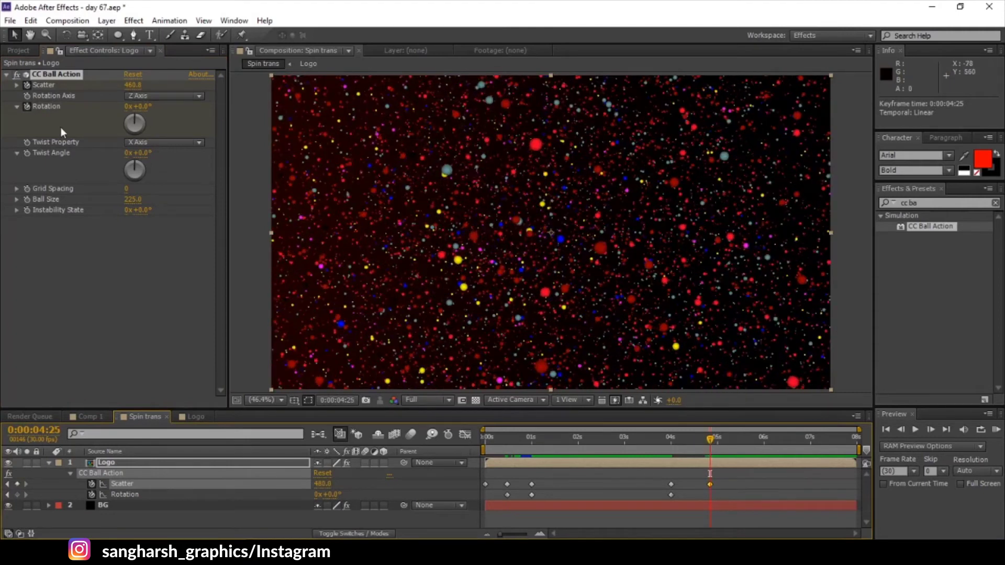
Set a Rotation keyframe of 180° at 0:00:04:25 for CC Ball Action
{"action": "left_click", "coordinate": [137, 107]}
{"action": "type", "text": "180"}
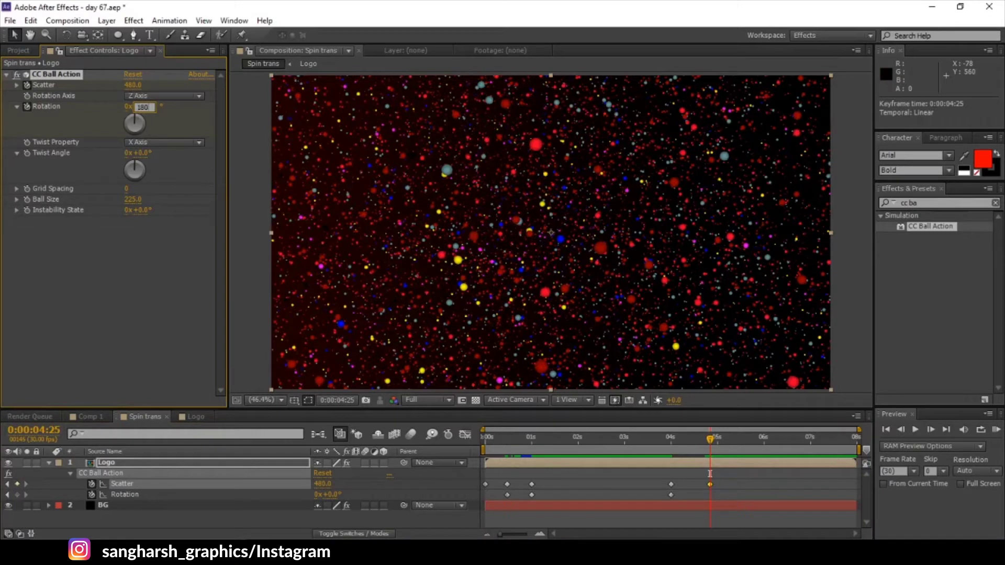
{"action": "key", "text": "Return"}
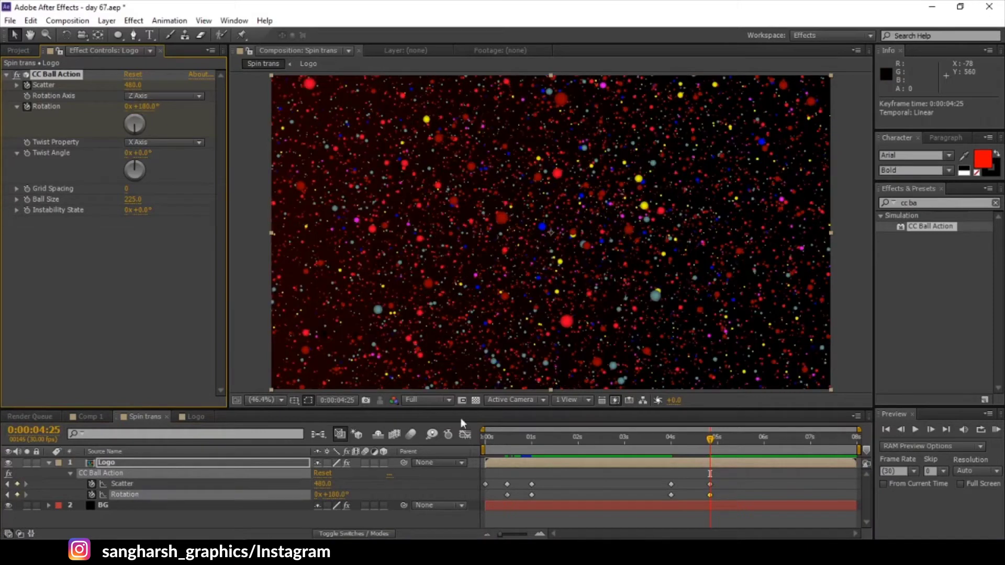
Shift the Scatter and Rotation keyframes at four seconds to 0:00:04:01 and check the dispersal between them and the end pair
{"action": "left_click_drag", "start_coordinate": [670, 439], "coordinate": [673, 439]}
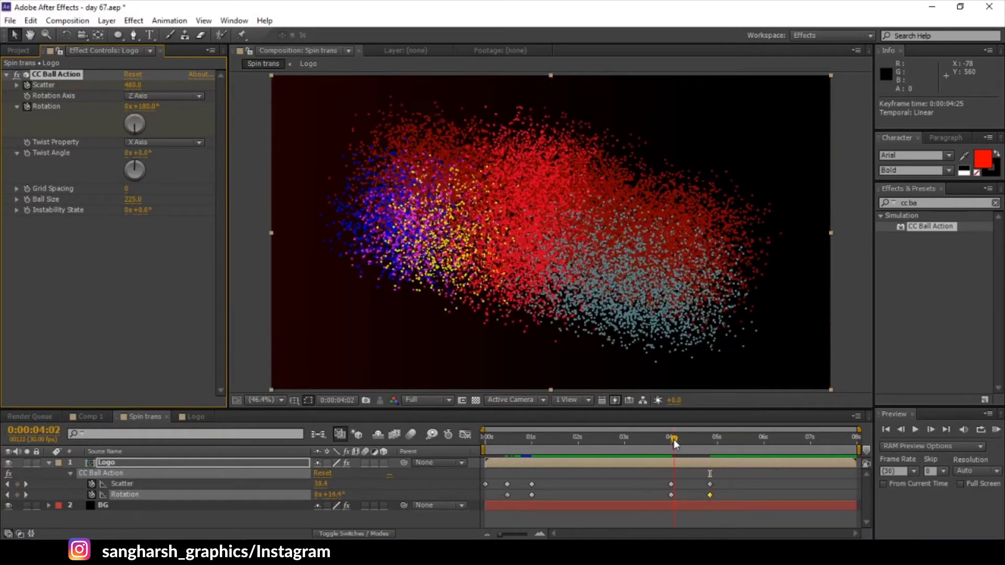
{"action": "left_click_drag", "start_coordinate": [680, 481], "coordinate": [666, 498]}
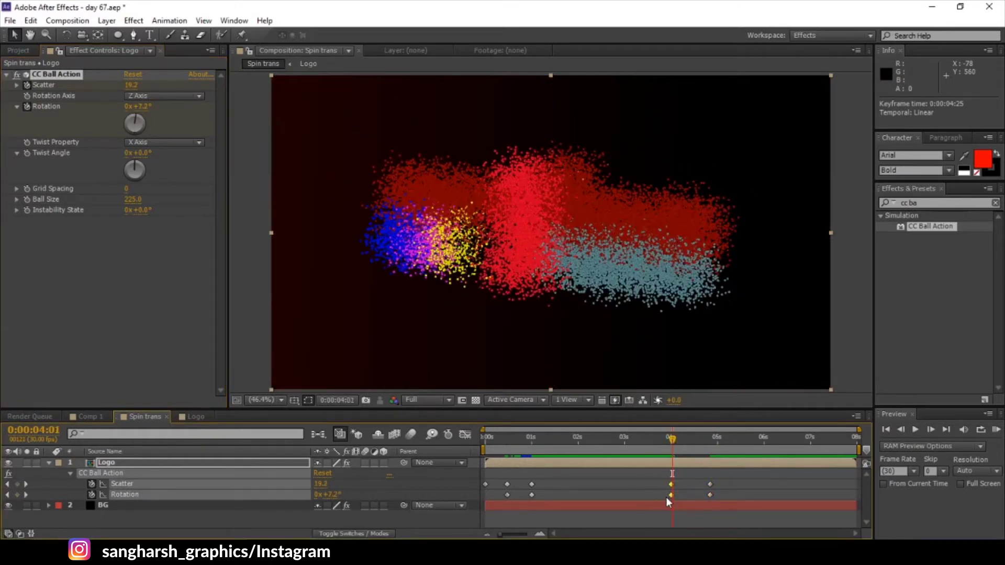
{"action": "key", "text": "ctrl+v"}
{"action": "left_click_drag", "start_coordinate": [699, 439], "coordinate": [691, 443]}
Delay the Rotation keyframe at 0:00:04:01 to 0:00:04:10 and move the last Scatter and Rotation keyframes to 0:00:04:23
{"action": "left_click", "coordinate": [673, 495]}
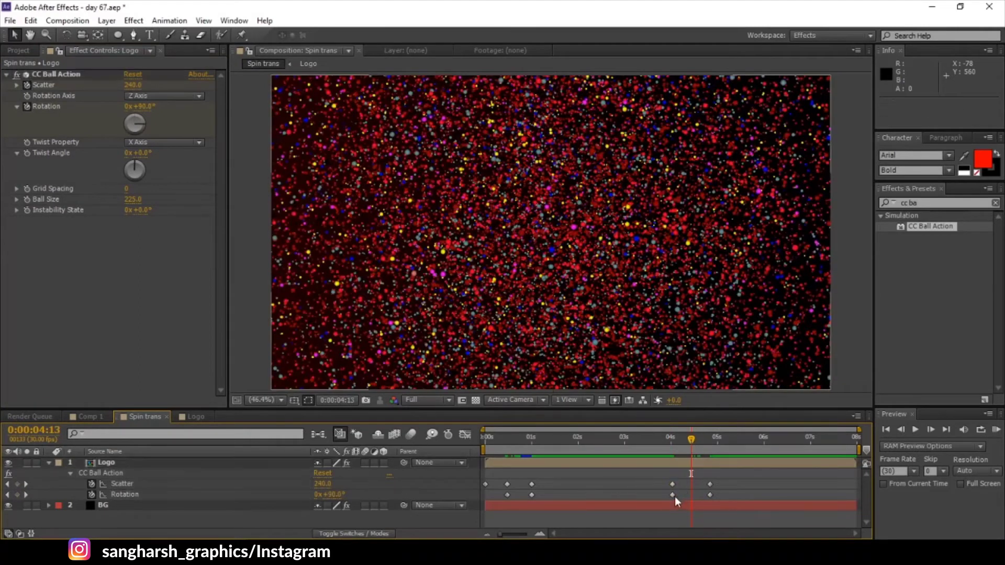
{"action": "left_click_drag", "start_coordinate": [672, 495], "coordinate": [687, 499]}
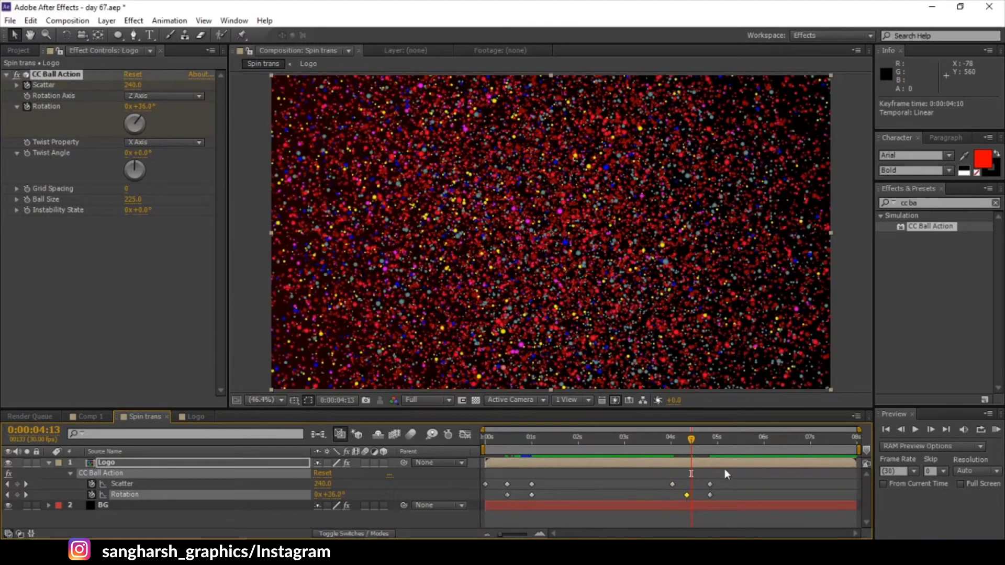
{"action": "left_click_drag", "start_coordinate": [724, 469], "coordinate": [705, 497]}
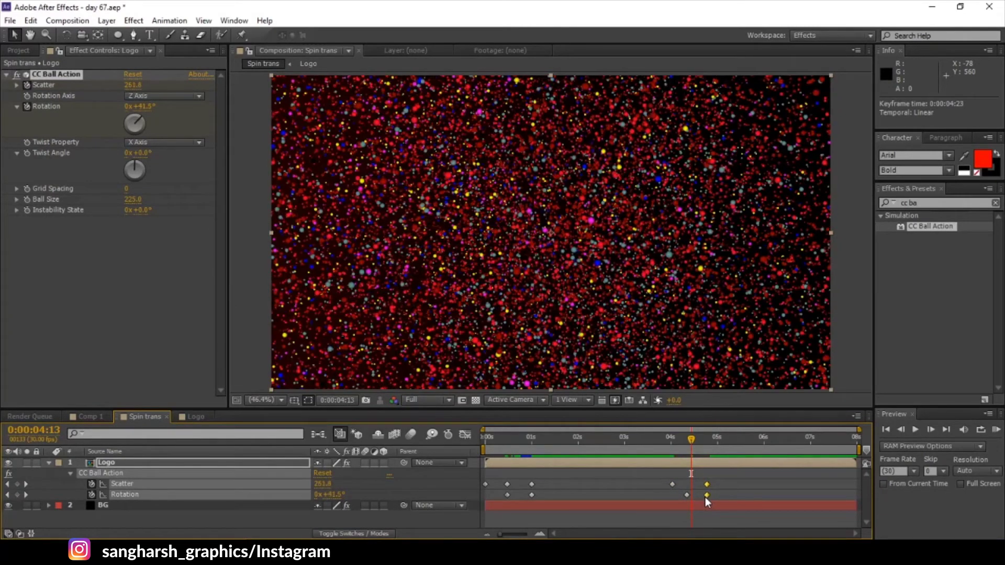
Add a Scatter keyframe of 500 at the composition's last frame, 0:00:07:29
{"action": "left_click_drag", "start_coordinate": [691, 444], "coordinate": [472, 501]}
{"action": "left_click", "coordinate": [808, 437]}
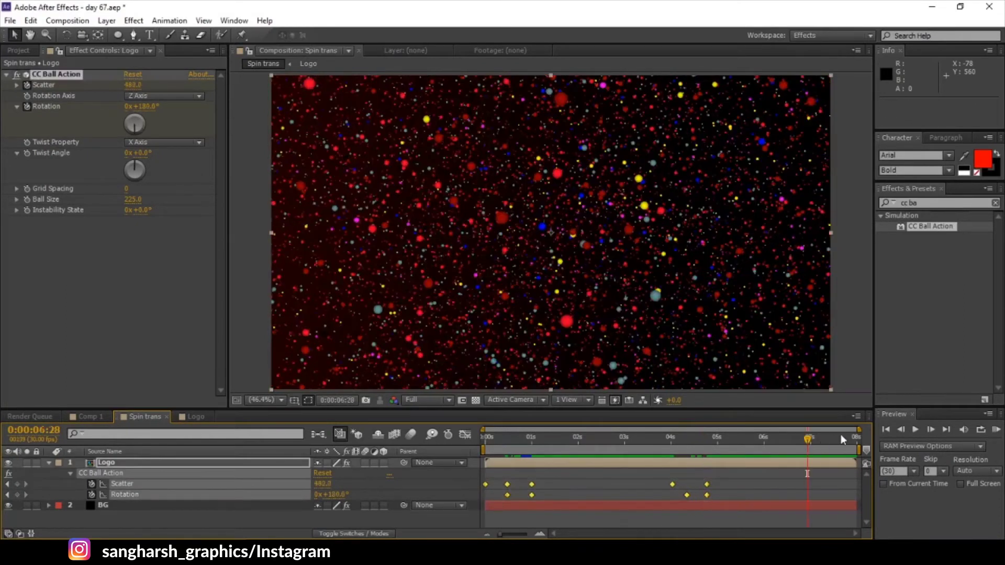
{"action": "left_click", "coordinate": [856, 439]}
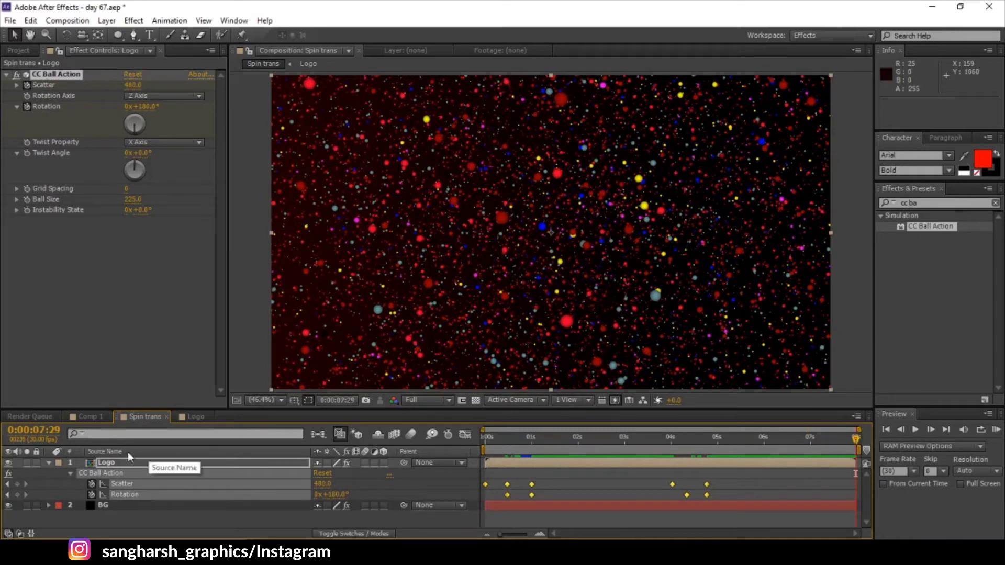
{"action": "left_click", "coordinate": [133, 85]}
{"action": "type", "text": "500"}
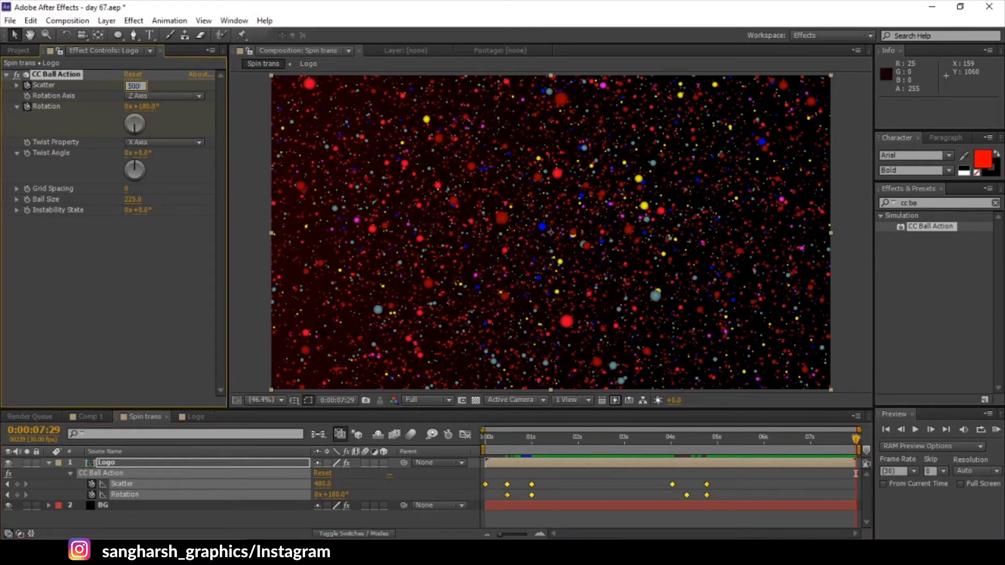
{"action": "key", "text": "Return"}
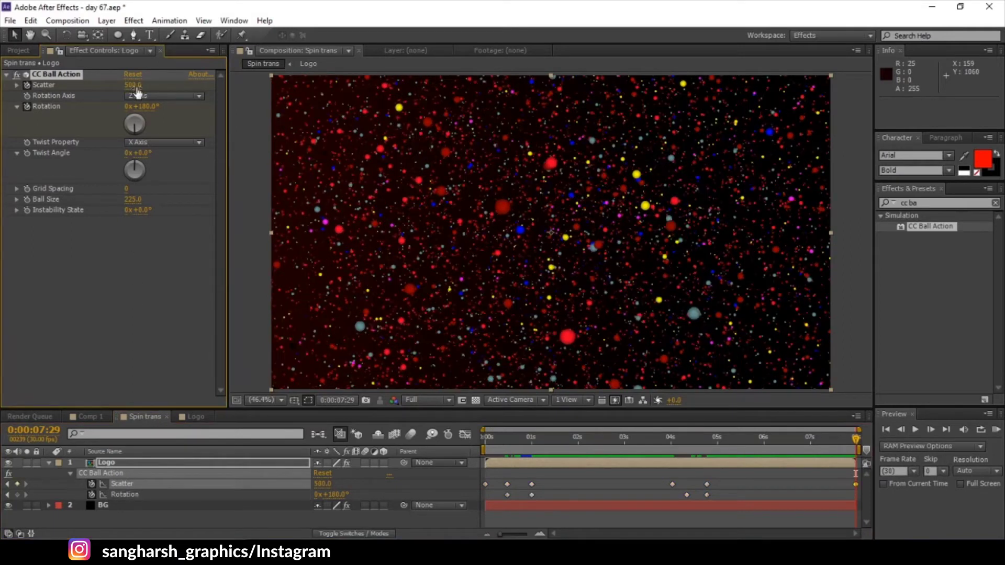
Compare the first and last frames, and apply Easy Ease to all Scatter and Rotation keyframes of the Logo layer
{"action": "left_click", "coordinate": [478, 449]}
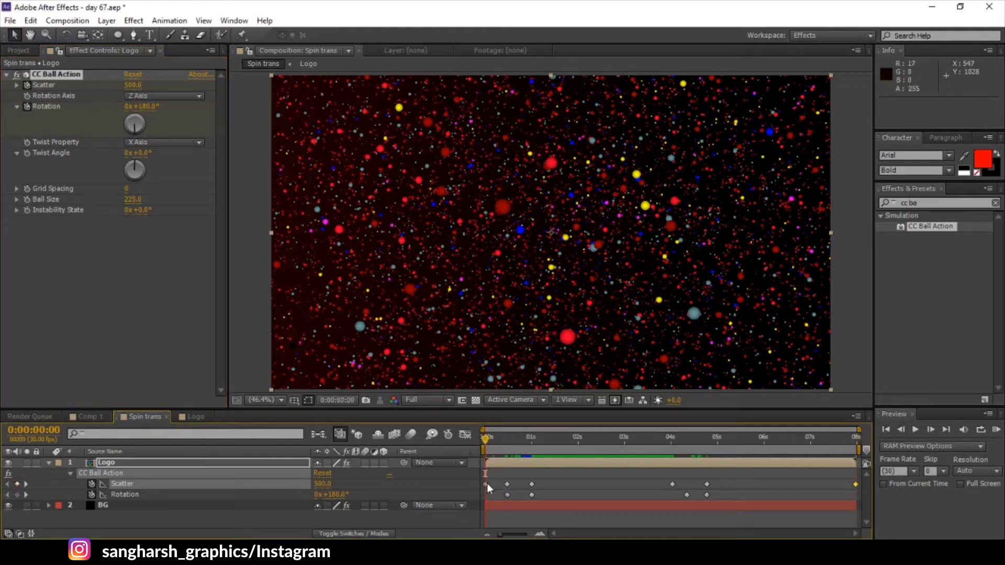
{"action": "left_click", "coordinate": [856, 438]}
{"action": "left_click", "coordinate": [486, 438]}
{"action": "left_click", "coordinate": [857, 440]}
{"action": "left_click_drag", "start_coordinate": [490, 474], "coordinate": [862, 497]}
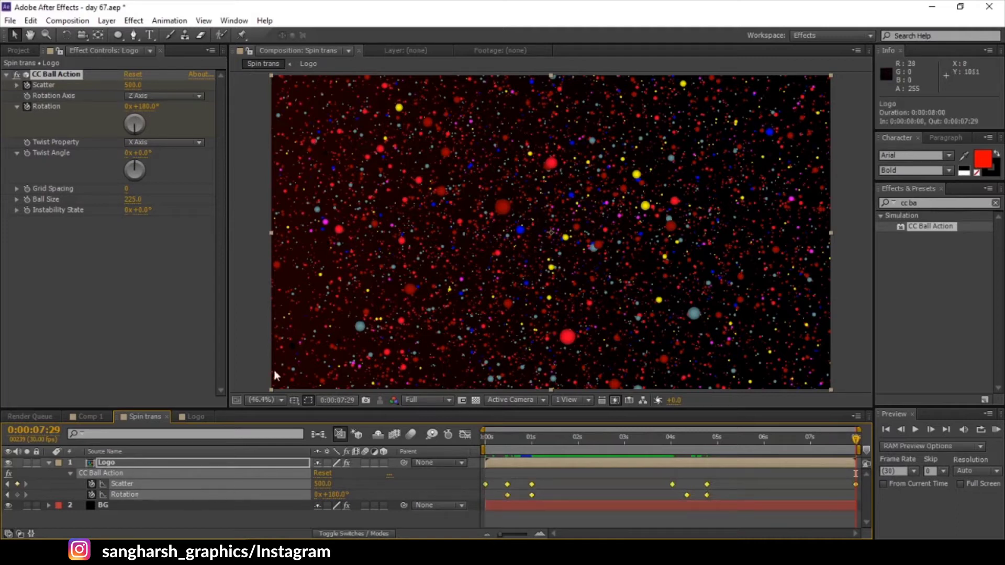
{"action": "key", "text": "F9"}
{"action": "left_click", "coordinate": [632, 473]}
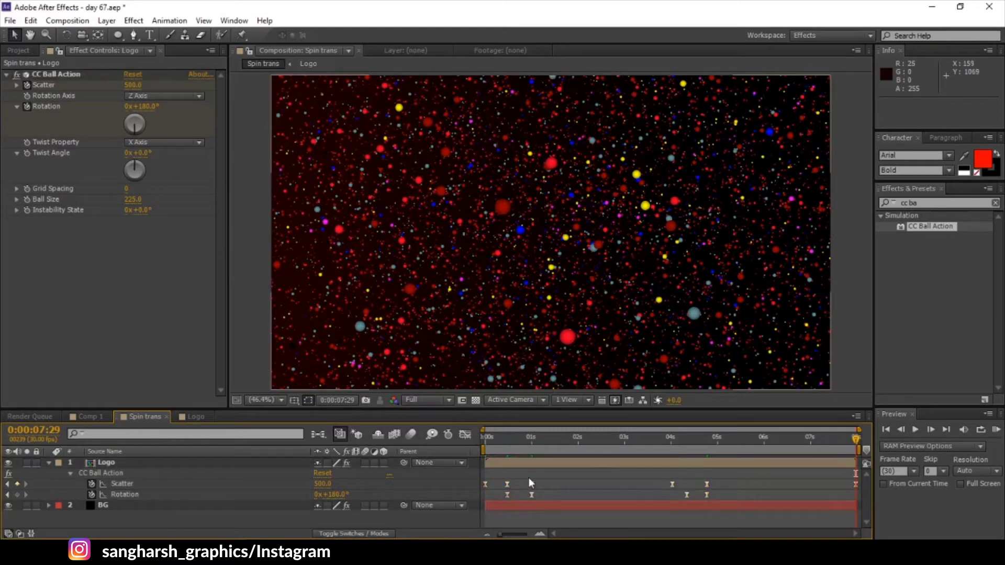
Show the speed graph for the two Scatter keyframes at 0:00:04:01 and 0:00:04:23
{"action": "left_click_drag", "start_coordinate": [699, 480], "coordinate": [719, 487]}
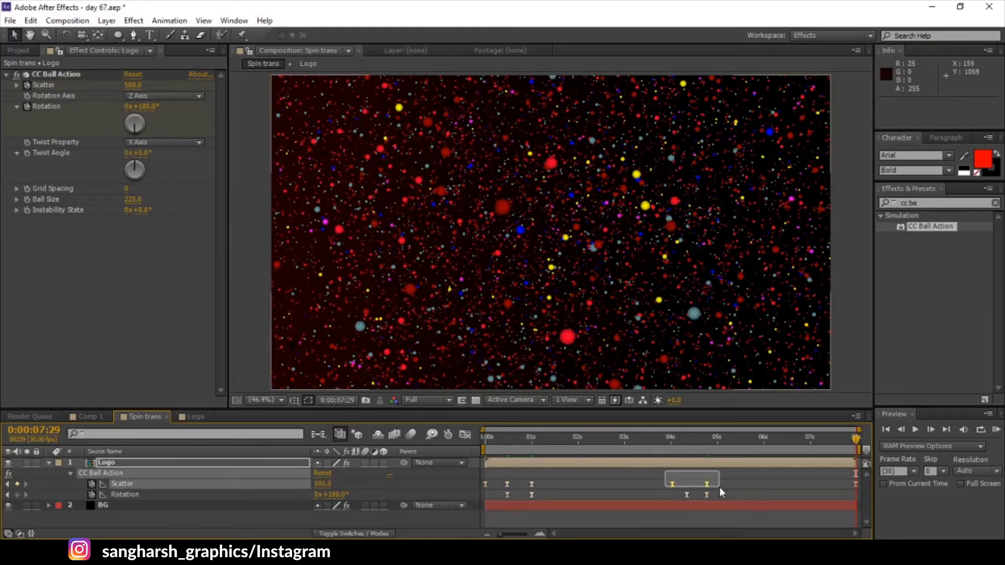
{"action": "left_click_drag", "start_coordinate": [662, 440], "coordinate": [714, 484]}
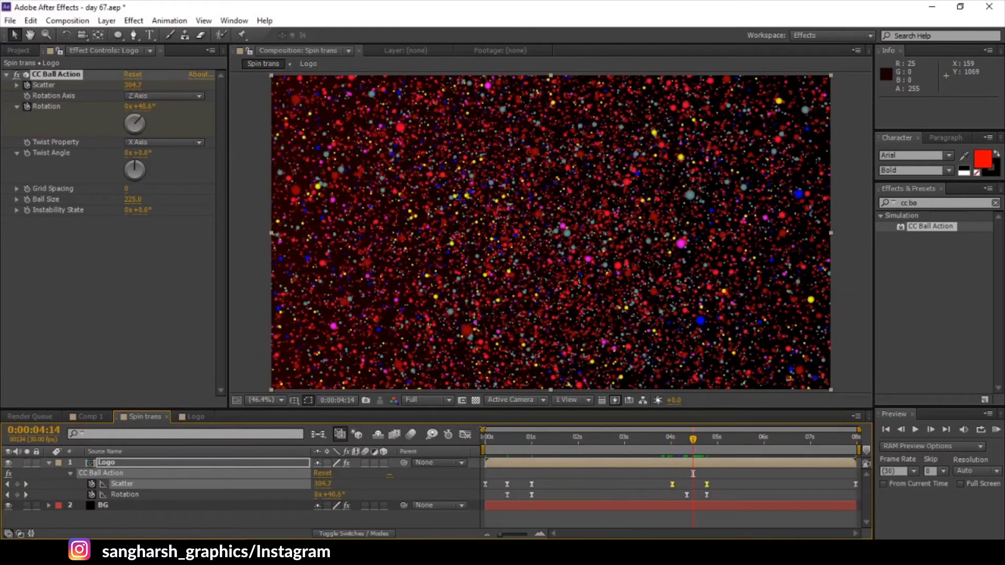
{"action": "left_click", "coordinate": [464, 435]}
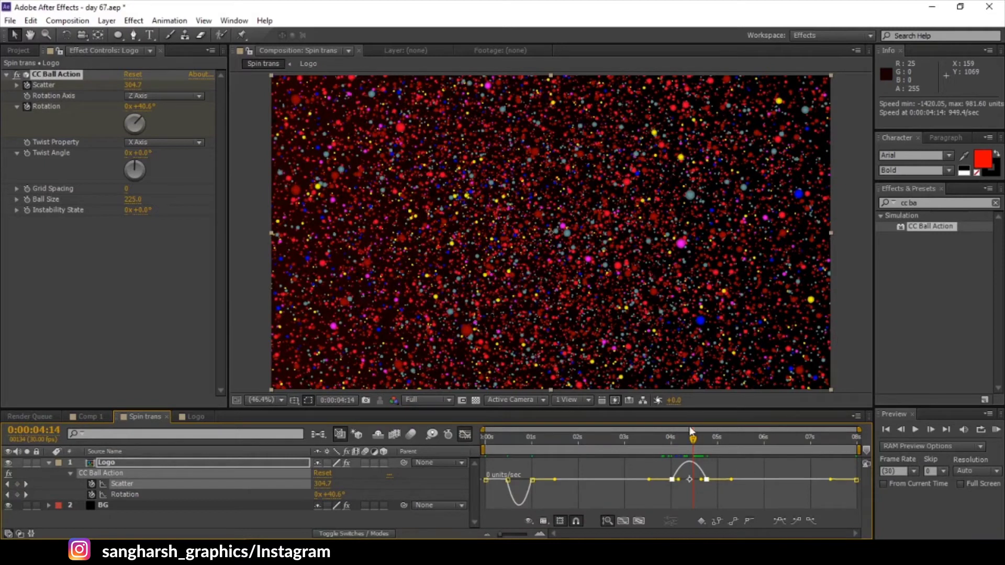
{"action": "right_click", "coordinate": [634, 500]}
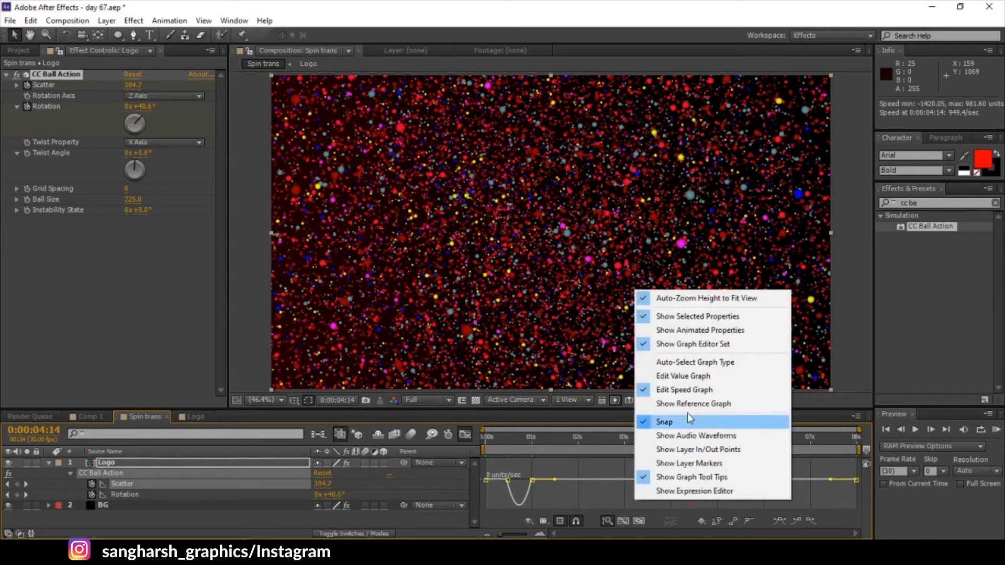
{"action": "left_click", "coordinate": [627, 489]}
Lengthen the outgoing easing of the Scatter keyframe at 0:00:04:01 so speed peaks just before 0:00:04:23, and preview the dispersal
{"action": "double_click", "coordinate": [677, 479]}
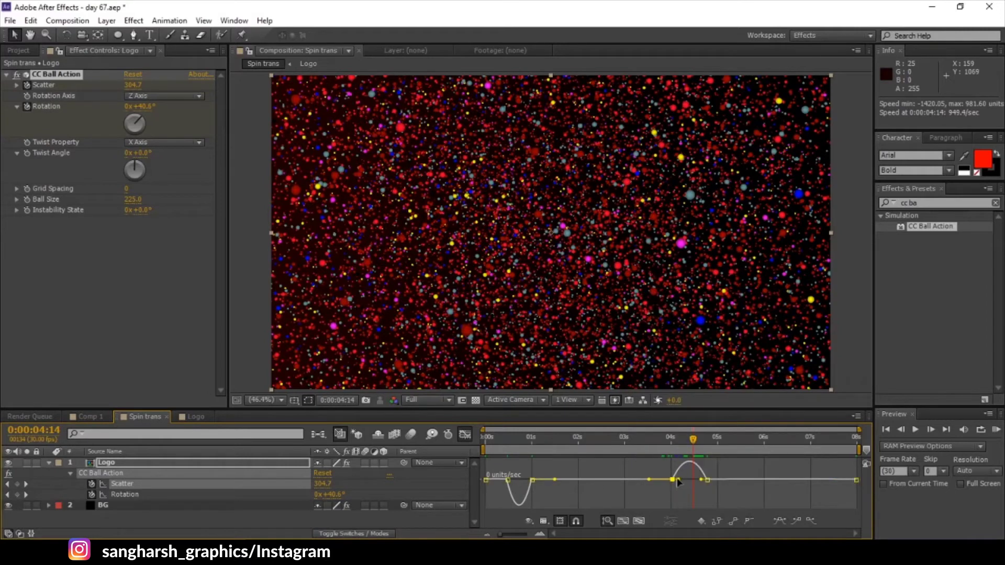
{"action": "left_click_drag", "start_coordinate": [679, 482], "coordinate": [701, 498]}
{"action": "left_click", "coordinate": [672, 494]}
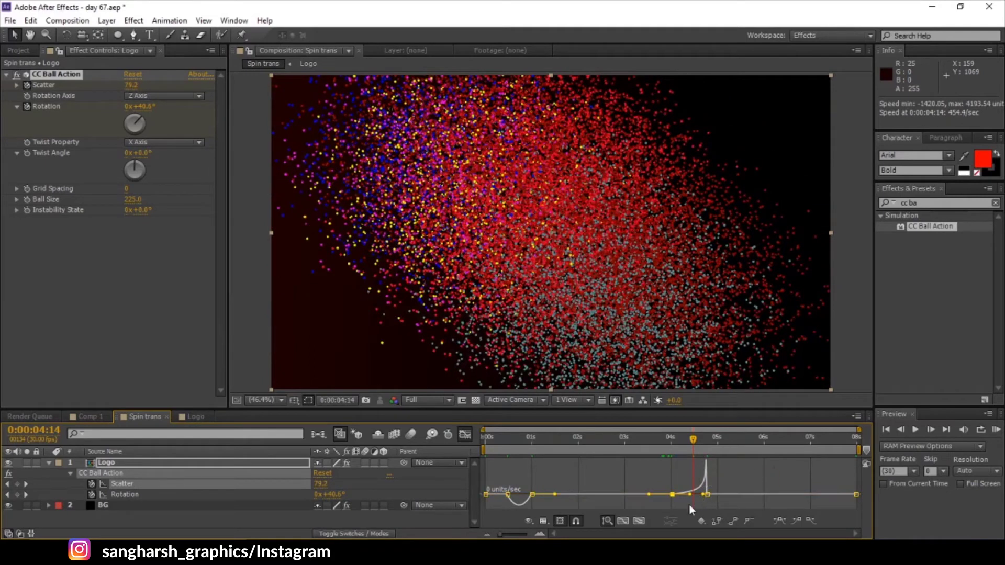
{"action": "left_click", "coordinate": [700, 441]}
{"action": "left_click_drag", "start_coordinate": [704, 441], "coordinate": [689, 444]}
Leave the speed graph and move the first Rotation keyframe of the dispersal to 0:00:04:17, checking the frames around it
{"action": "left_click", "coordinate": [194, 416]}
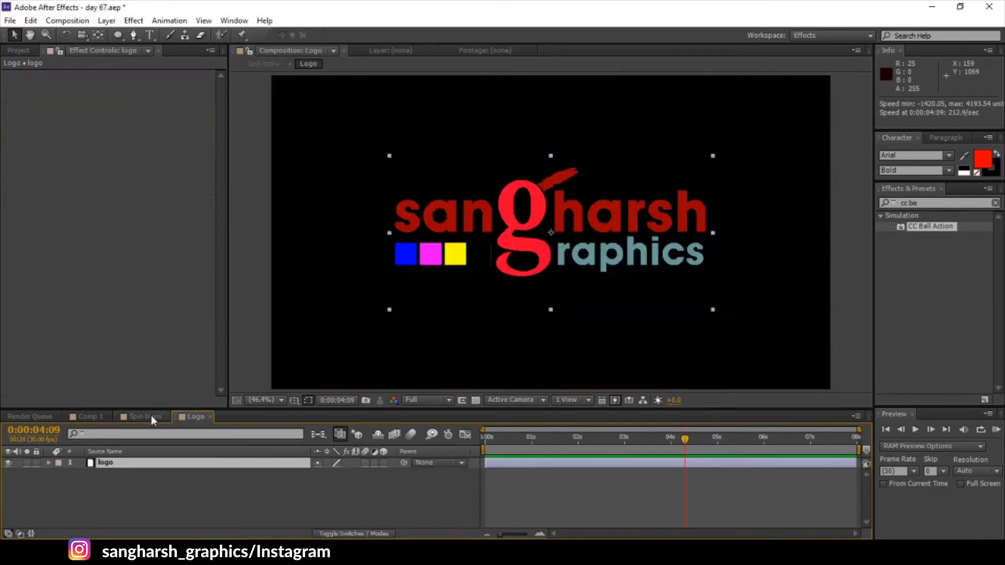
{"action": "left_click", "coordinate": [134, 417]}
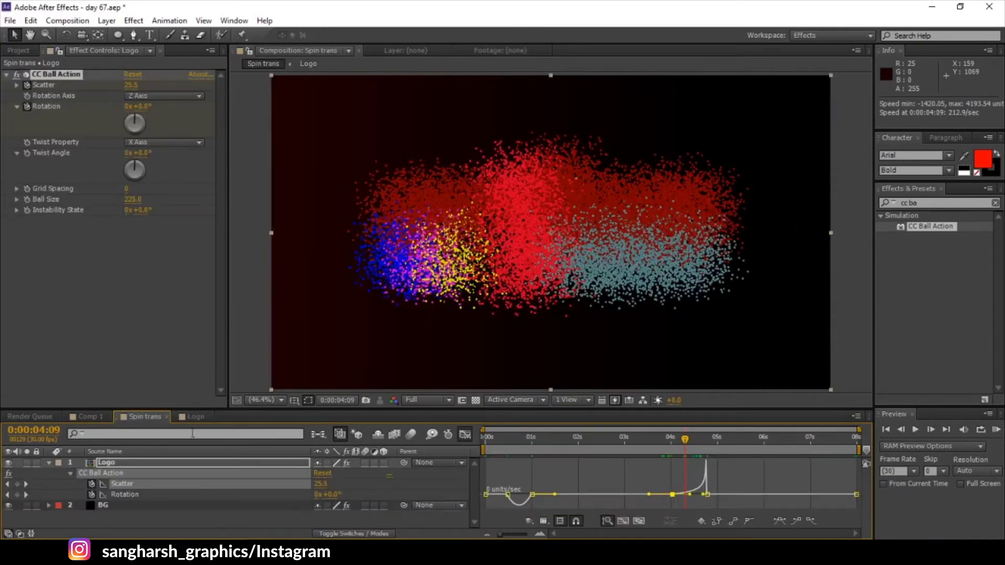
{"action": "left_click", "coordinate": [466, 435]}
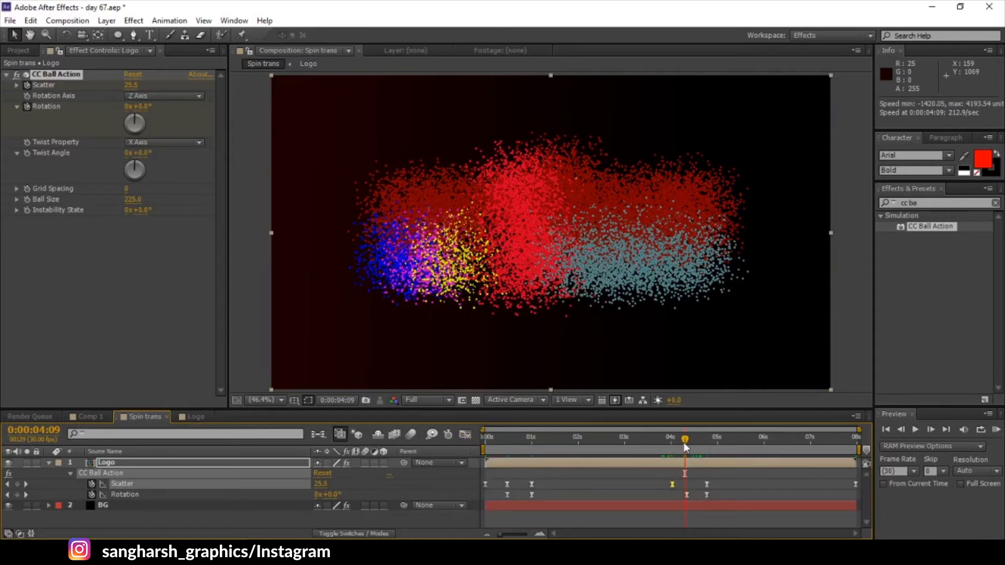
{"action": "left_click_drag", "start_coordinate": [684, 442], "coordinate": [698, 445]}
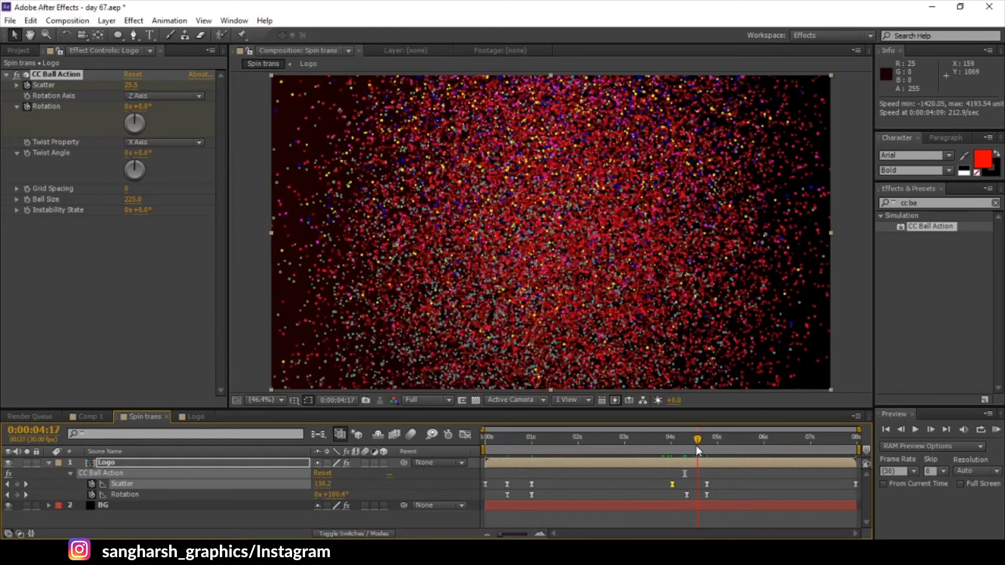
{"action": "left_click_drag", "start_coordinate": [687, 495], "coordinate": [699, 495]}
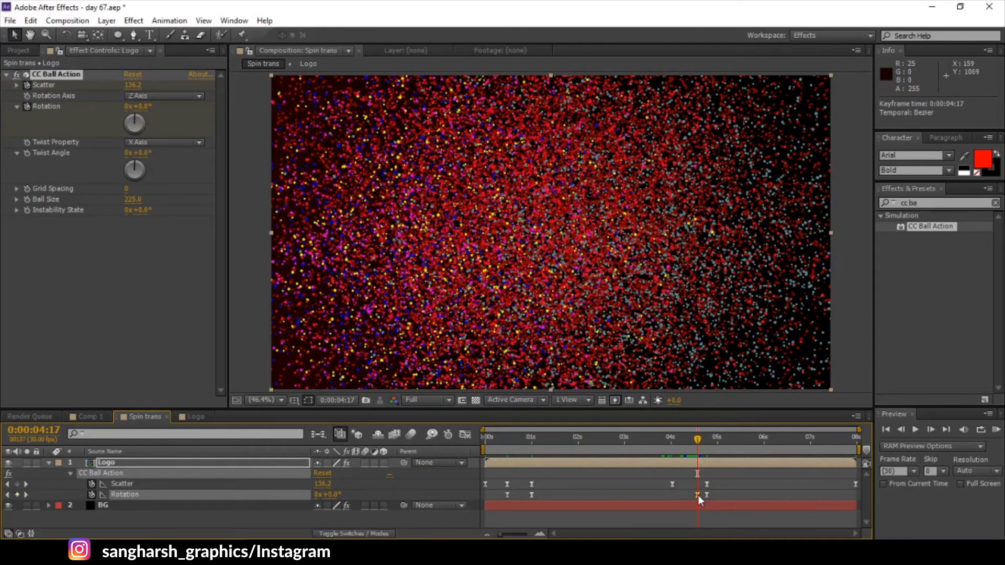
{"action": "left_click_drag", "start_coordinate": [687, 445], "coordinate": [703, 448]}
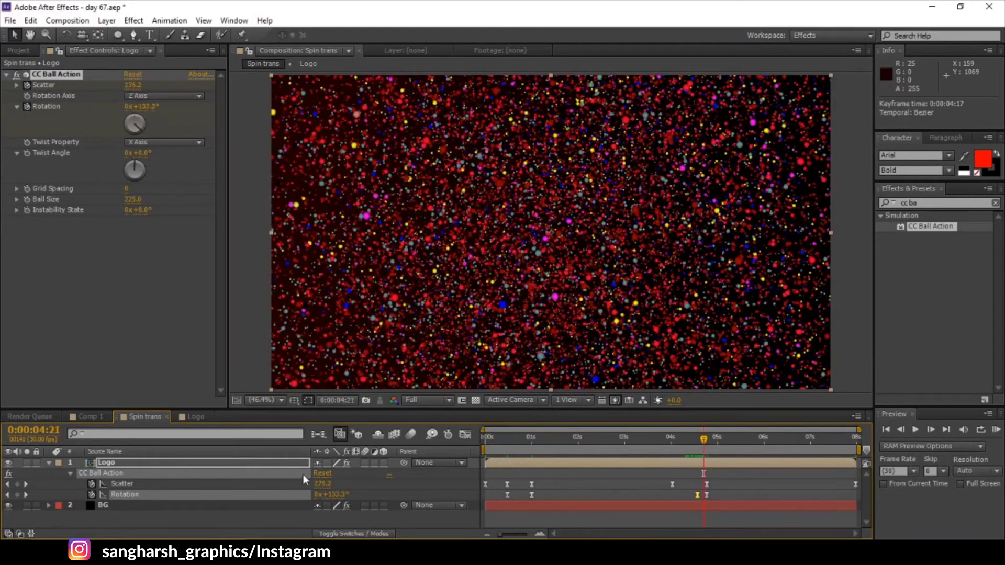
Enable motion blur for the Logo layer and set its CC Ball Action Instability State to 40°
{"action": "left_click", "coordinate": [365, 463]}
{"action": "left_click_drag", "start_coordinate": [705, 438], "coordinate": [857, 445]}
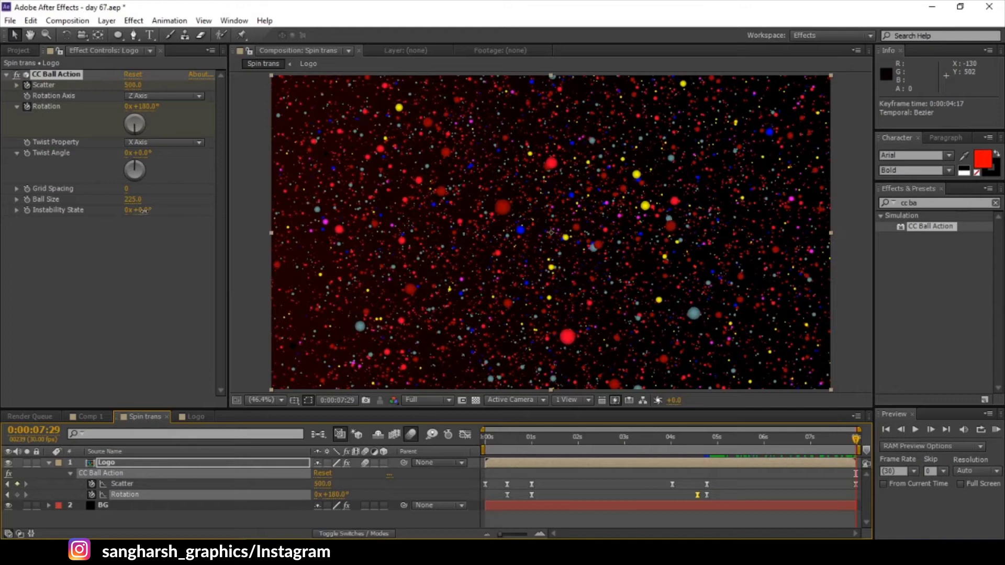
{"action": "left_click_drag", "start_coordinate": [143, 211], "coordinate": [175, 214]}
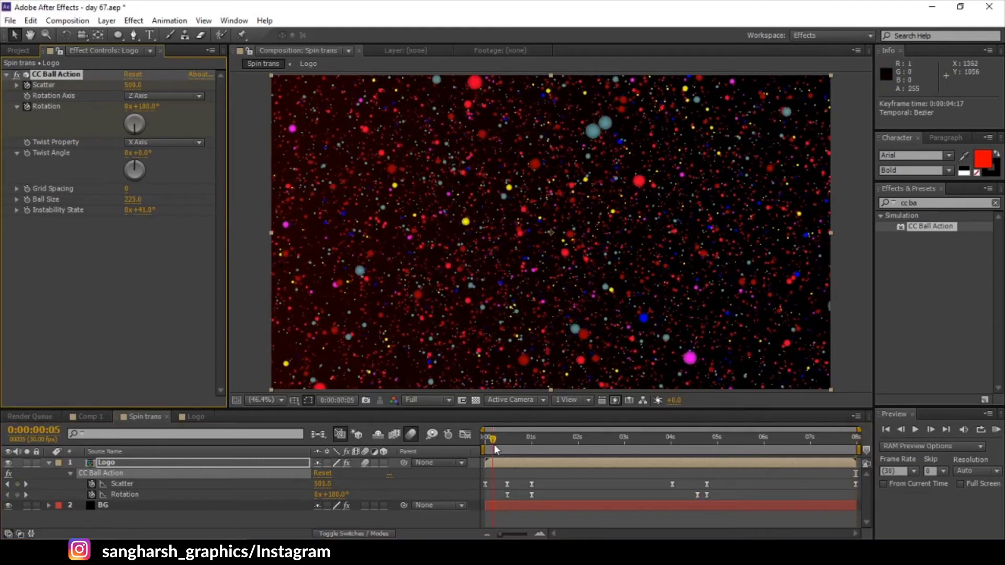
{"action": "left_click", "coordinate": [501, 439]}
{"action": "left_click", "coordinate": [142, 211]}
{"action": "type", "text": "40"}
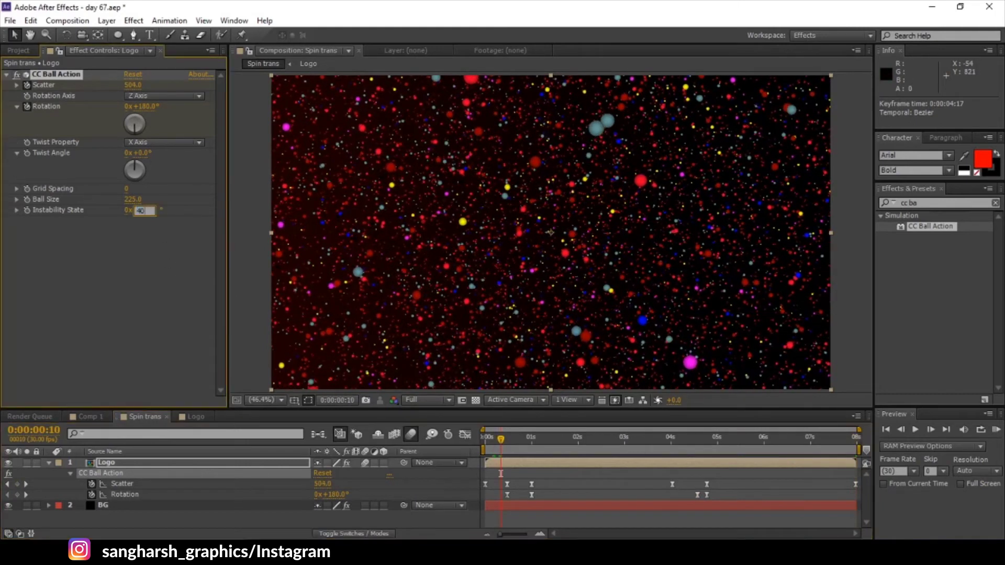
{"action": "key", "text": "Return"}
{"action": "left_click_drag", "start_coordinate": [498, 444], "coordinate": [517, 451]}
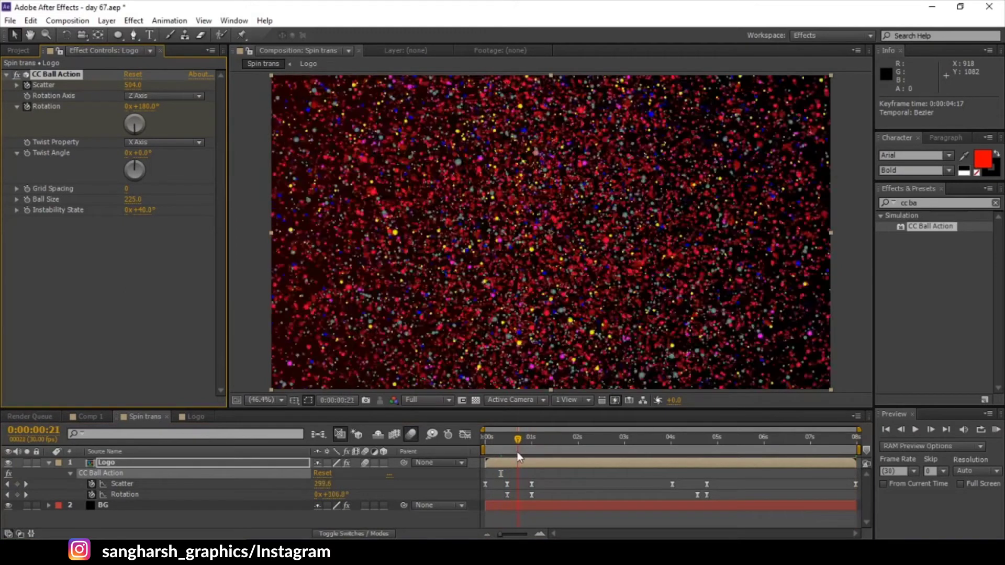
Apply CC Radial Blur to the Logo layer below CC Ball Action, with Type Scratch and Amount 0
{"action": "left_click", "coordinate": [48, 463]}
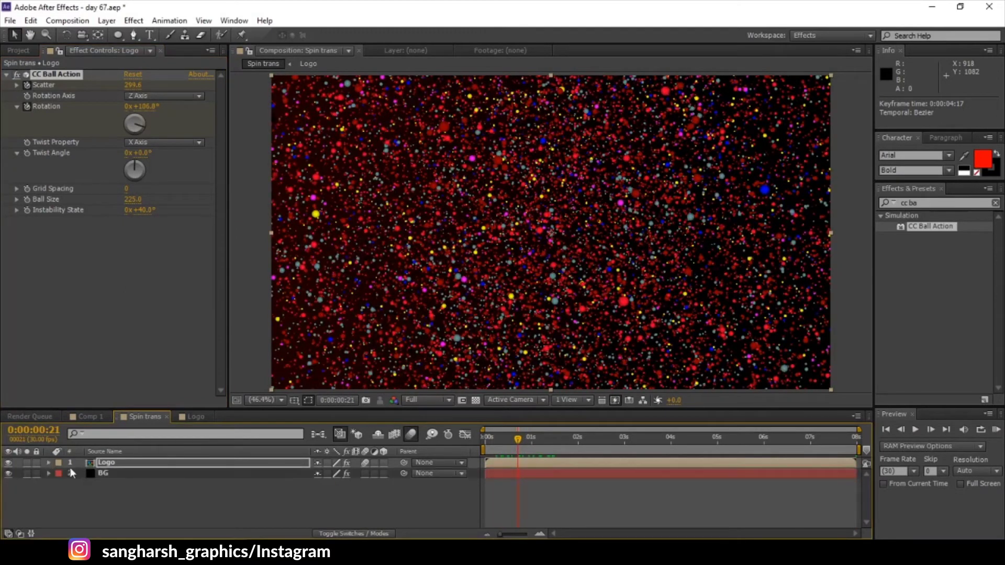
{"action": "left_click", "coordinate": [124, 465]}
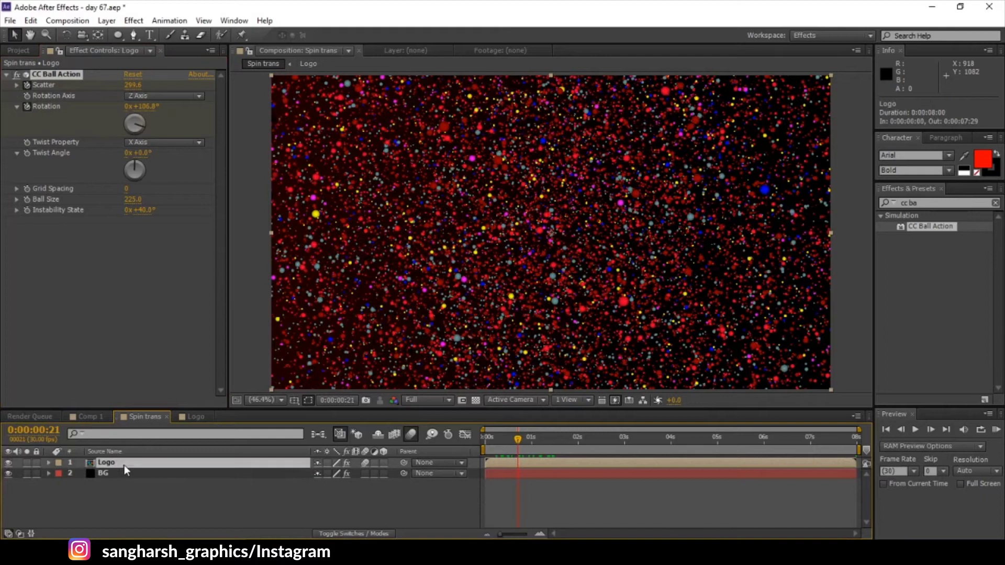
{"action": "left_click", "coordinate": [929, 203]}
{"action": "type", "text": "radia"}
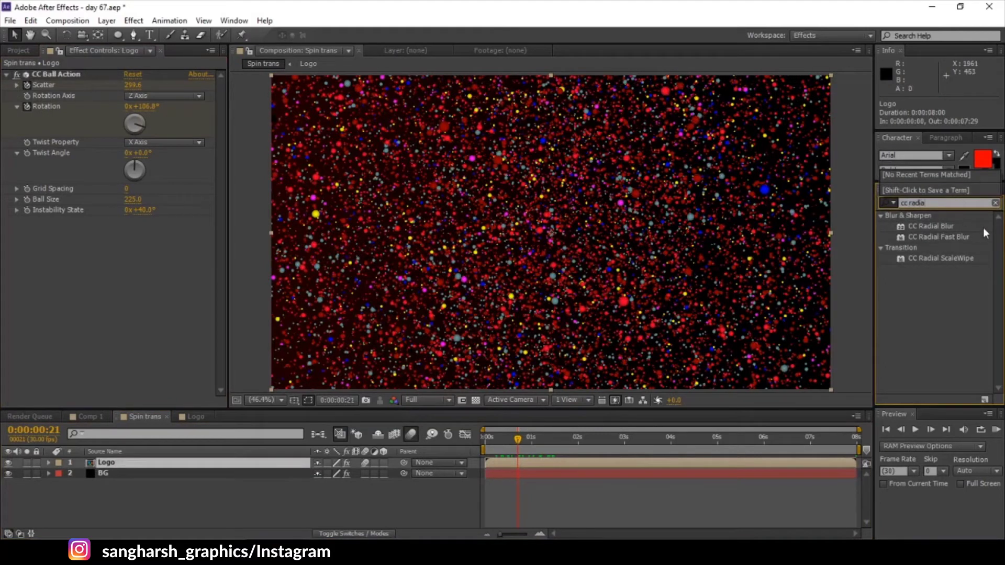
{"action": "left_click_drag", "start_coordinate": [941, 228], "coordinate": [136, 243]}
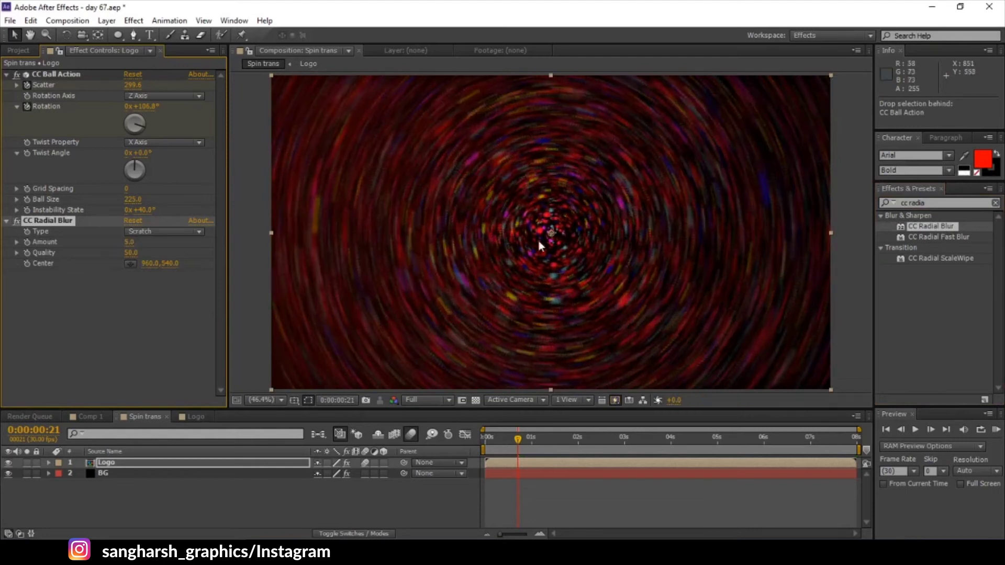
{"action": "key", "text": "ctrl+z"}
Add a CC Radial Blur Amount keyframe of 0 at 0:00:01:00 and reveal it among the Logo layer's keyframes
{"action": "left_click", "coordinate": [553, 463]}
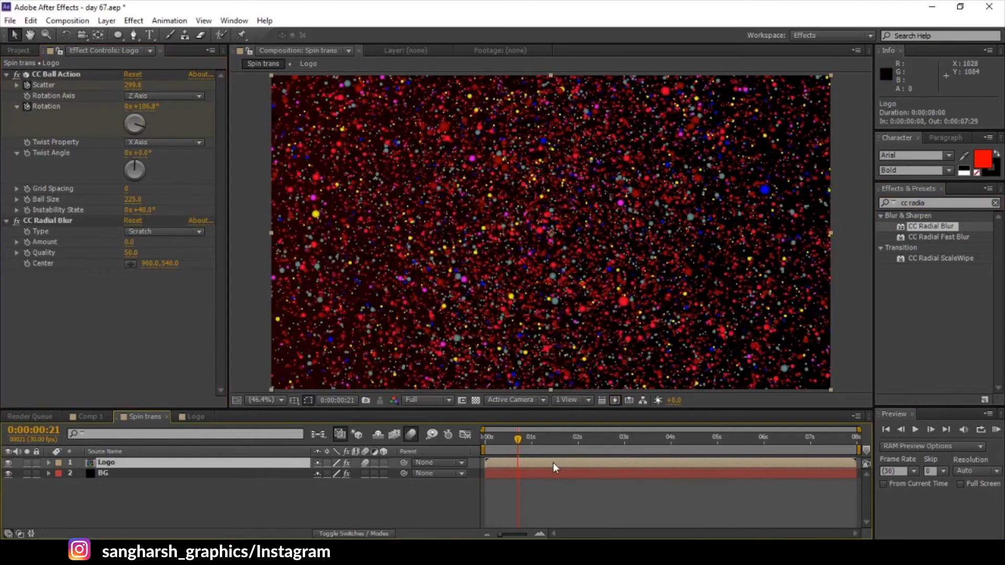
{"action": "key", "text": "u"}
{"action": "left_click", "coordinate": [529, 447]}
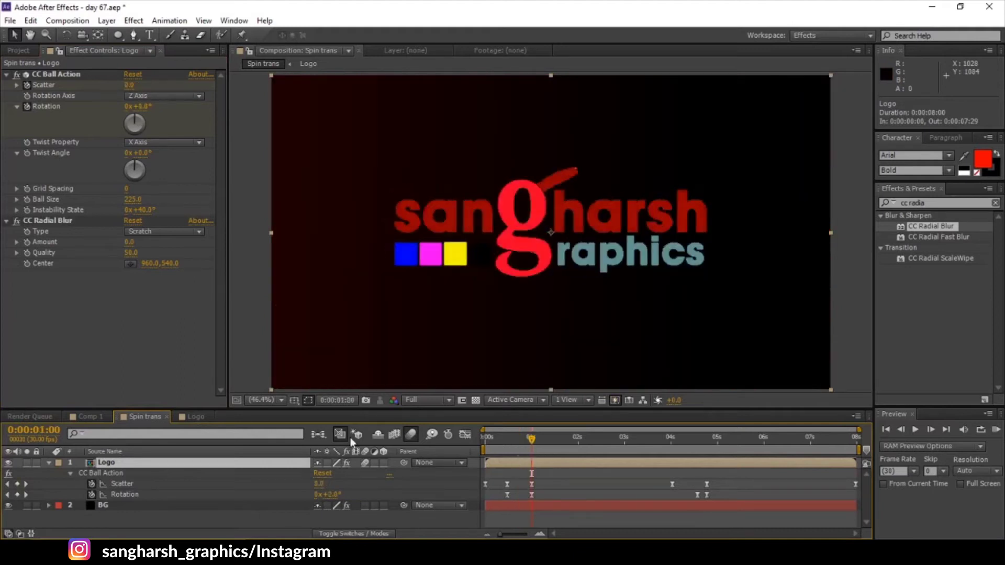
{"action": "left_click", "coordinate": [27, 242]}
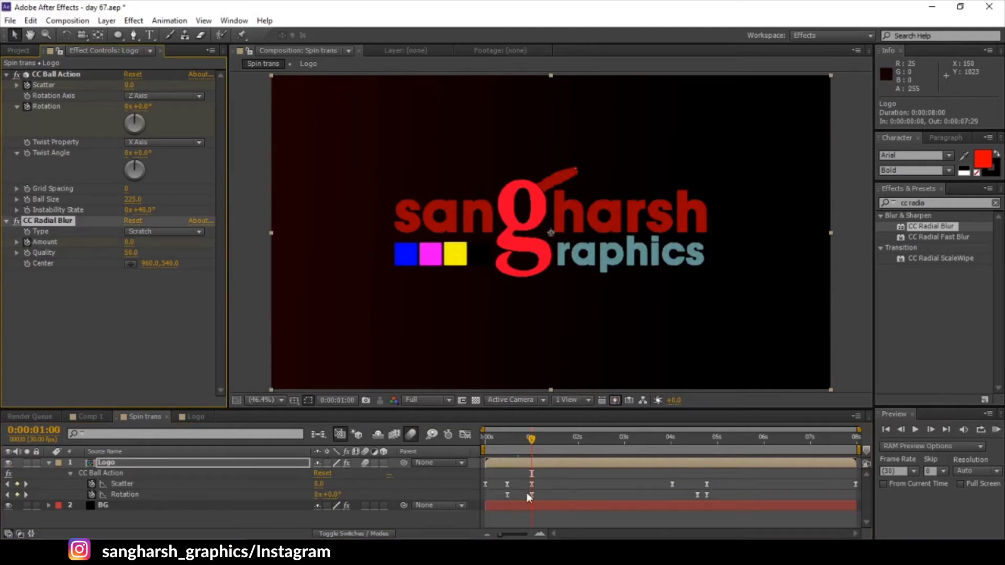
{"action": "left_click", "coordinate": [520, 464]}
{"action": "key", "text": "u"}
{"action": "key", "text": "u"}
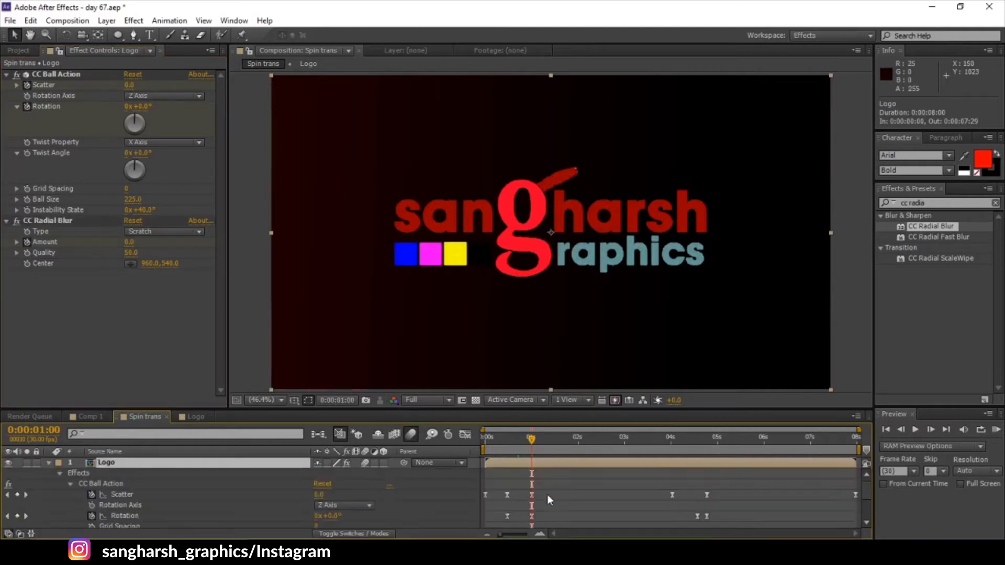
{"action": "scroll", "coordinate": [532, 470], "scroll_direction": "down", "scroll_amount": 3}
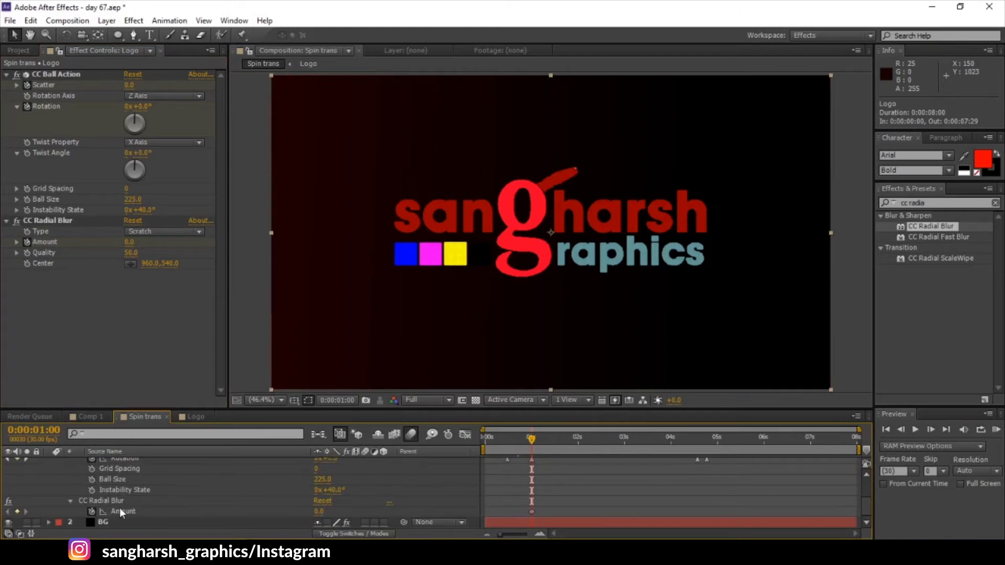
Add a CC Radial Blur Amount keyframe of 4 at 0:00:00:22
{"action": "left_click_drag", "start_coordinate": [528, 437], "coordinate": [516, 440]}
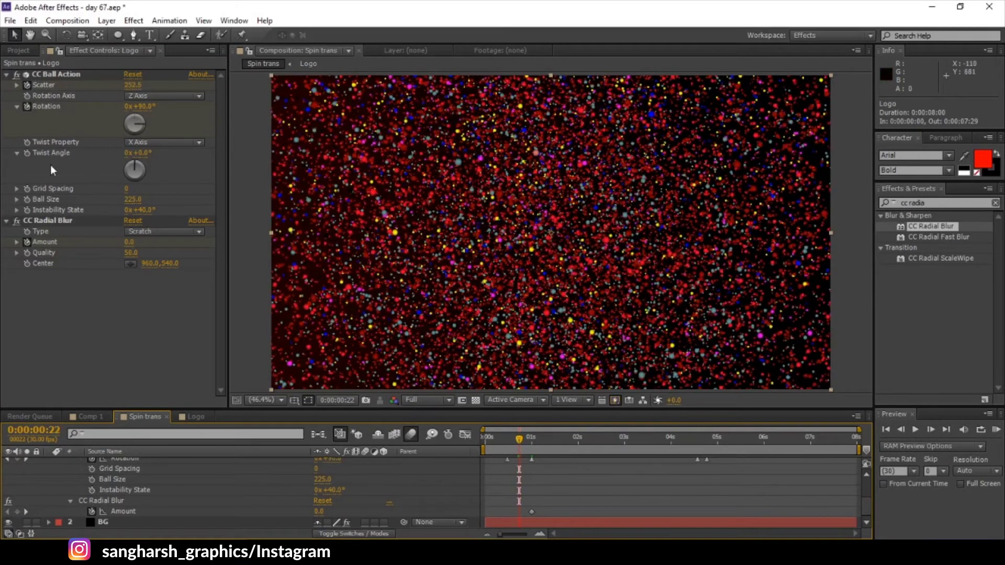
{"action": "left_click", "coordinate": [129, 243]}
{"action": "type", "text": "4"}
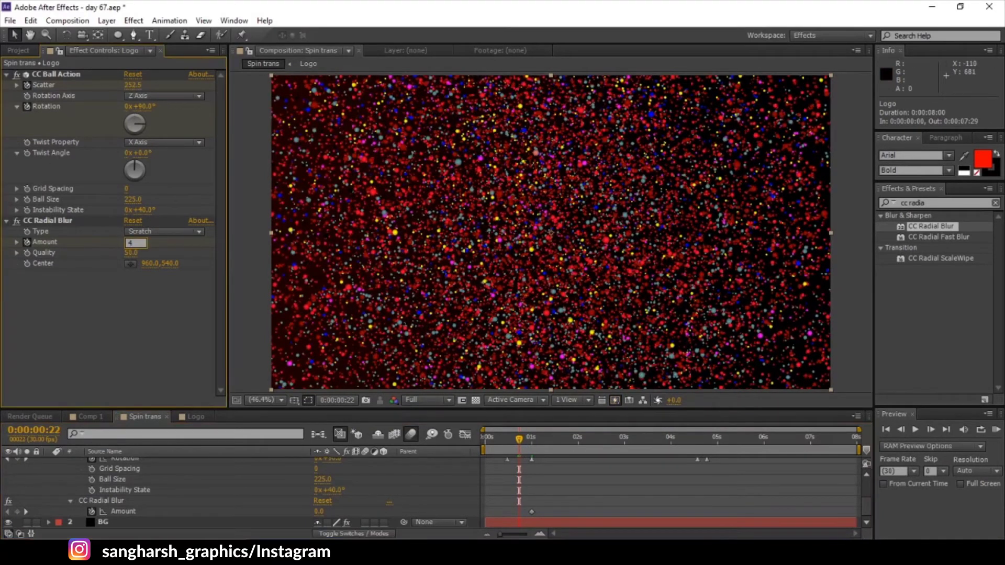
{"action": "key", "text": "Return"}
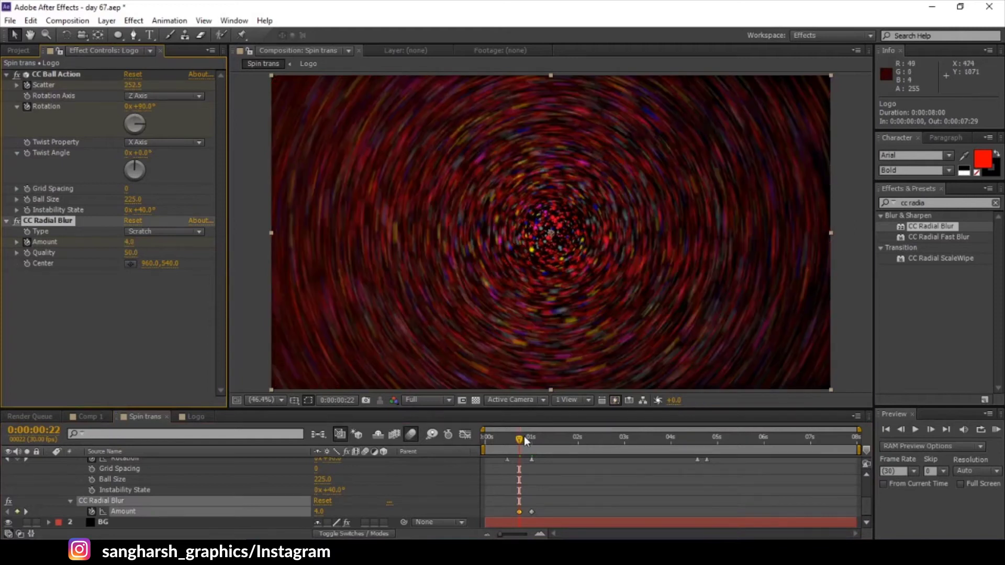
Add a CC Radial Blur Amount keyframe of 0 at 0:00:00:20 and preview the logo forming
{"action": "left_click_drag", "start_coordinate": [518, 438], "coordinate": [516, 438]}
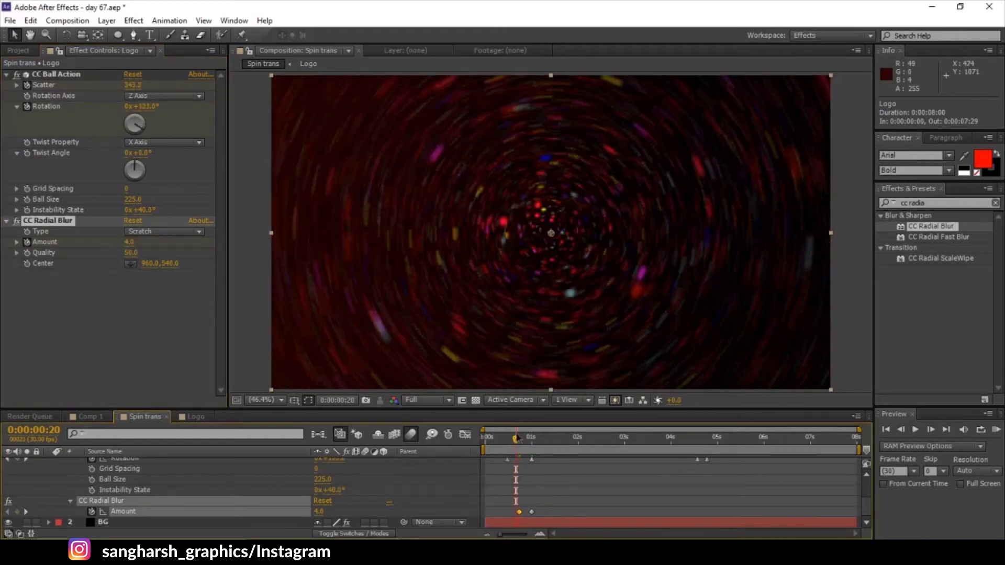
{"action": "left_click", "coordinate": [129, 242]}
{"action": "type", "text": "0"}
{"action": "key", "text": "Return"}
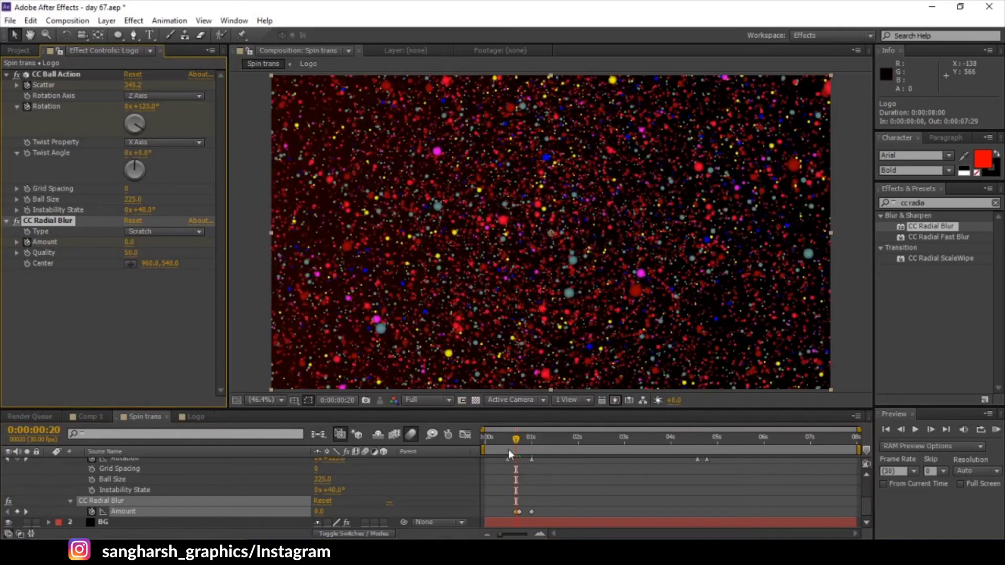
{"action": "left_click_drag", "start_coordinate": [508, 450], "coordinate": [577, 441]}
Apply Easy Ease to the three CC Radial Blur Amount keyframes and collapse the Logo layer's properties
{"action": "scroll", "coordinate": [532, 494], "scroll_direction": "up", "scroll_amount": 3}
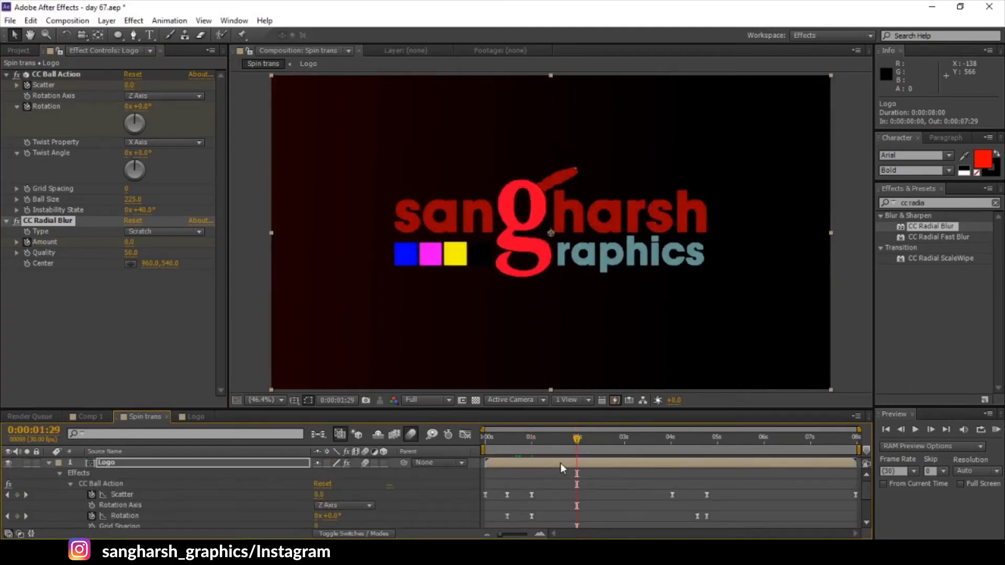
{"action": "scroll", "coordinate": [555, 482], "scroll_direction": "down", "scroll_amount": 3}
{"action": "left_click_drag", "start_coordinate": [517, 512], "coordinate": [496, 514]}
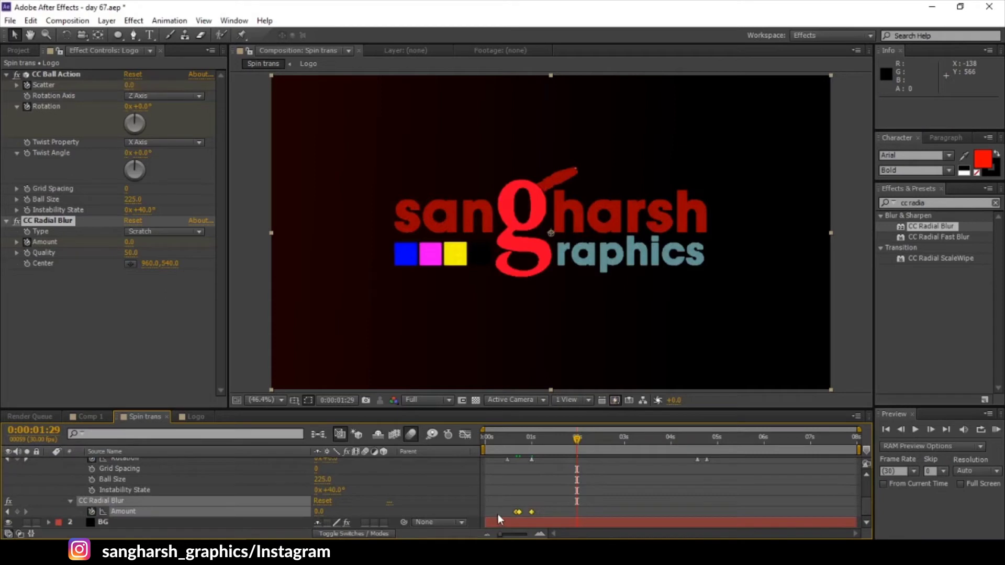
{"action": "left_click", "coordinate": [548, 495]}
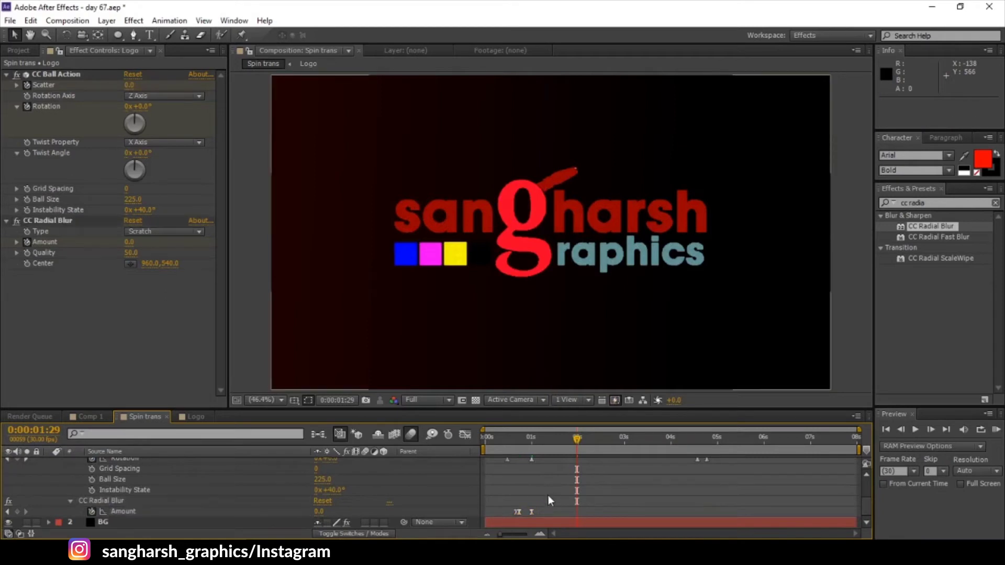
{"action": "scroll", "coordinate": [548, 495], "scroll_direction": "up", "scroll_amount": 3}
{"action": "left_click", "coordinate": [49, 462]}
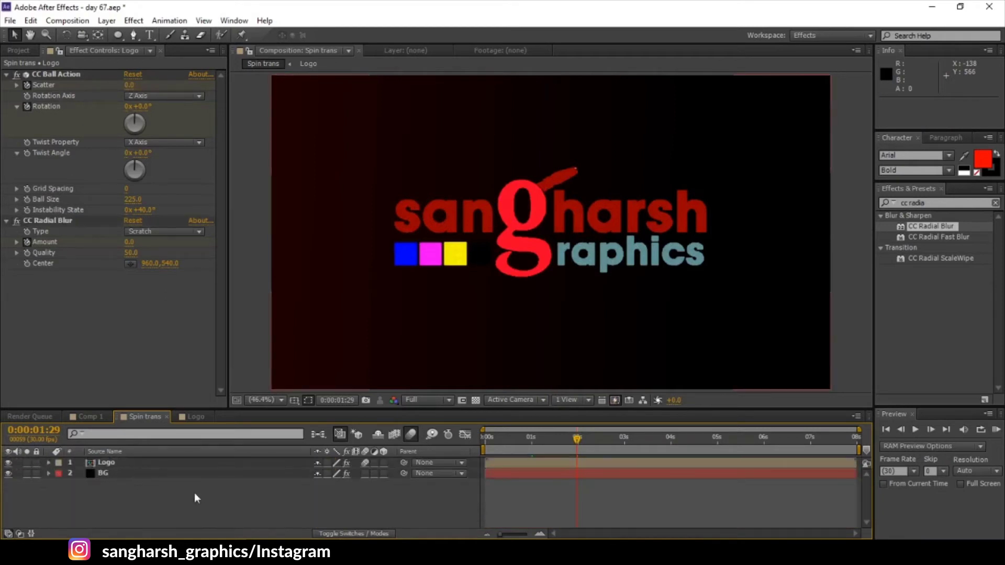
Apply the Wiggle - position animation preset to the Logo layer with the current time at 0:00:03:02
{"action": "left_click_drag", "start_coordinate": [564, 442], "coordinate": [649, 450]}
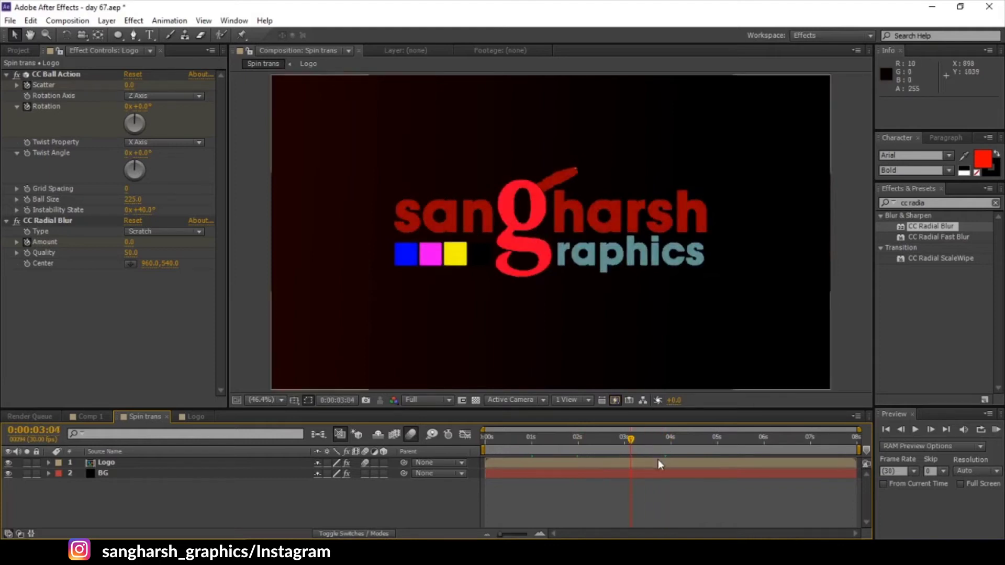
{"action": "left_click_drag", "start_coordinate": [649, 444], "coordinate": [627, 448]}
{"action": "left_click", "coordinate": [605, 464]}
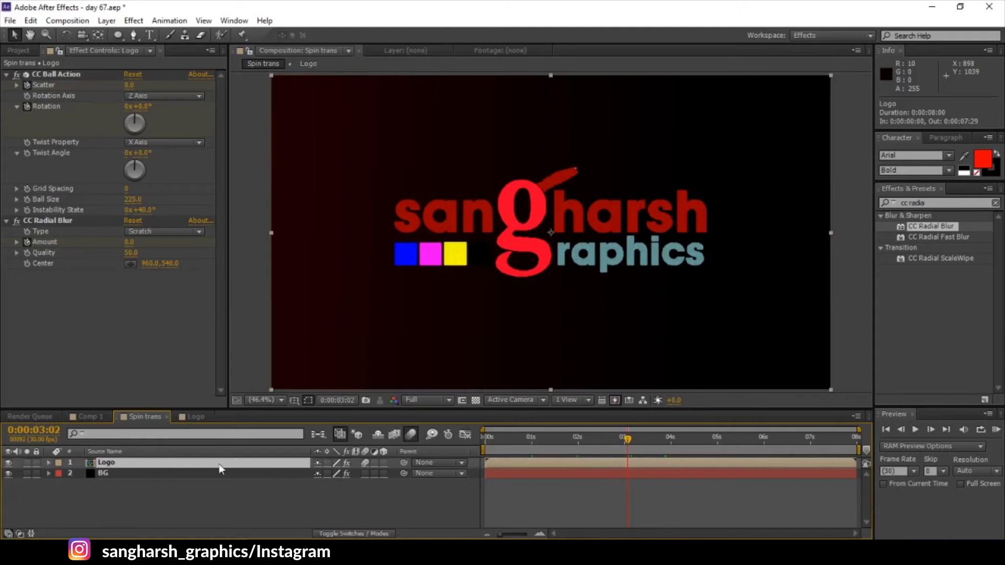
{"action": "left_click", "coordinate": [925, 204]}
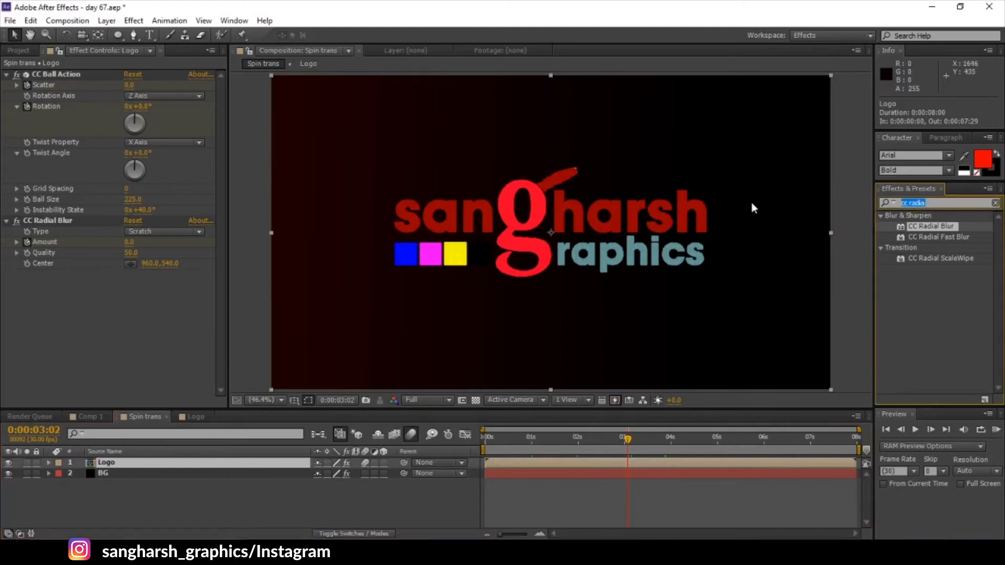
{"action": "type", "text": "wiggl"}
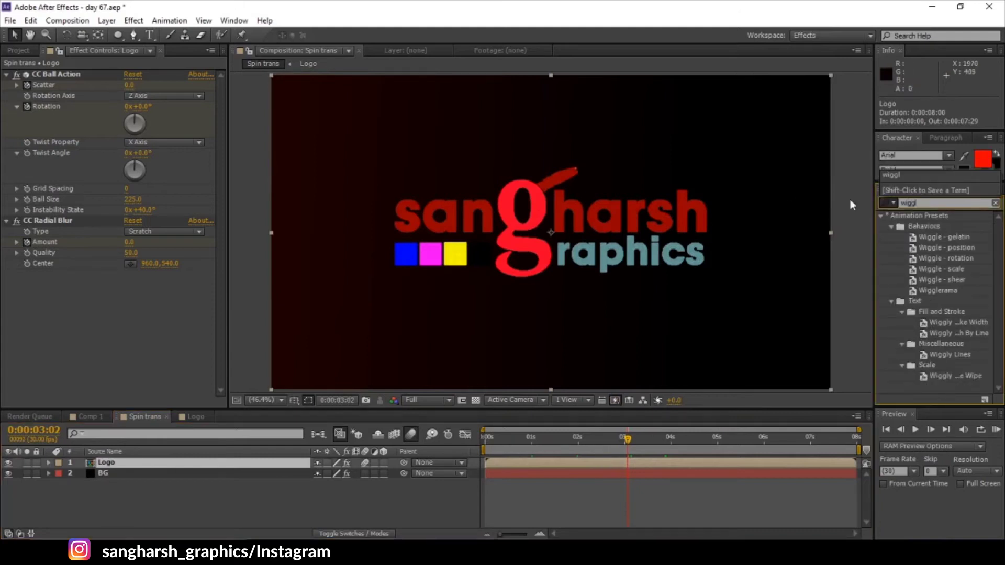
{"action": "left_click_drag", "start_coordinate": [963, 250], "coordinate": [620, 463]}
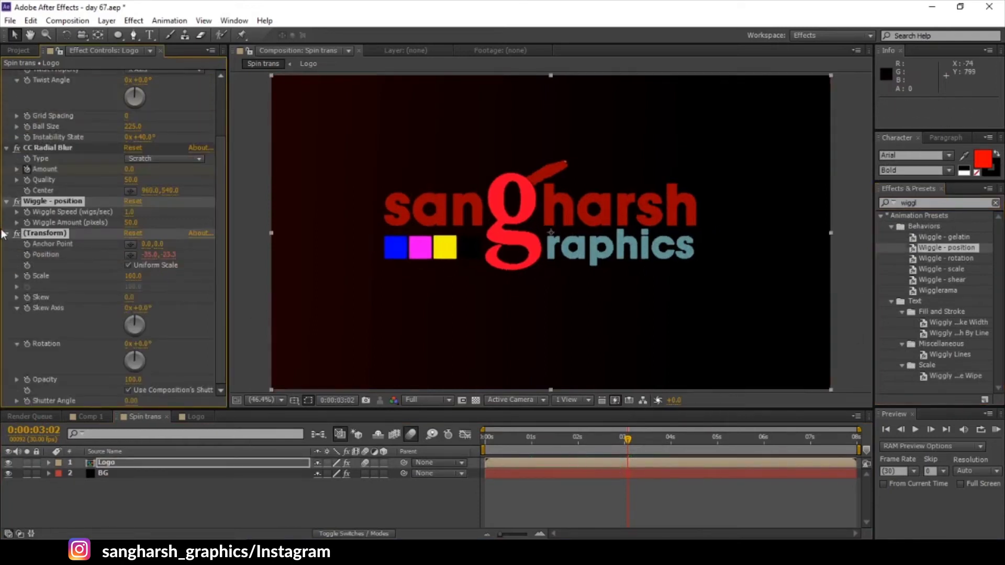
Set the Wiggle - position effect's Wiggle Speed and Wiggle Amount to 0 on the Logo layer
{"action": "scroll", "coordinate": [65, 216], "scroll_direction": "up", "scroll_amount": 3}
{"action": "scroll", "coordinate": [65, 216], "scroll_direction": "down", "scroll_amount": 2}
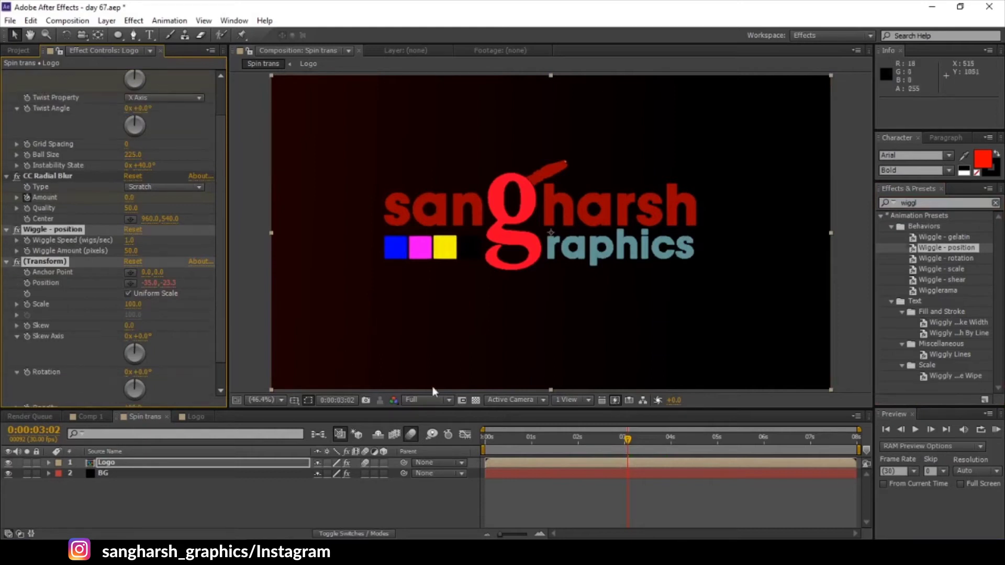
{"action": "left_click", "coordinate": [129, 241]}
{"action": "type", "text": "0"}
{"action": "left_click", "coordinate": [129, 252]}
{"action": "type", "text": "0"}
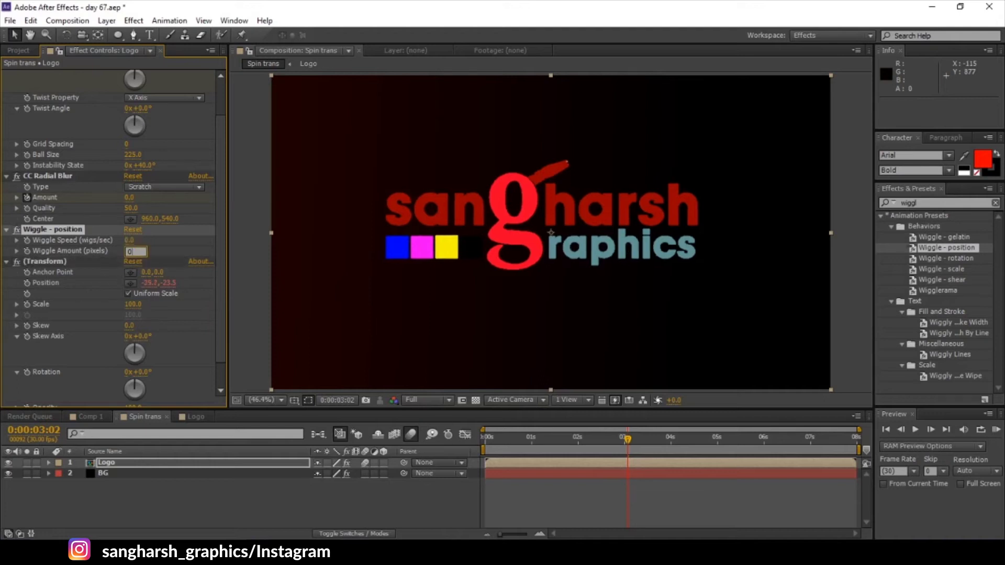
{"action": "key", "text": "Return"}
Reveal the Logo layer's animated properties and start keyframing Wiggle Speed and Wiggle Amount at 0:00:02:00
{"action": "left_click", "coordinate": [608, 463]}
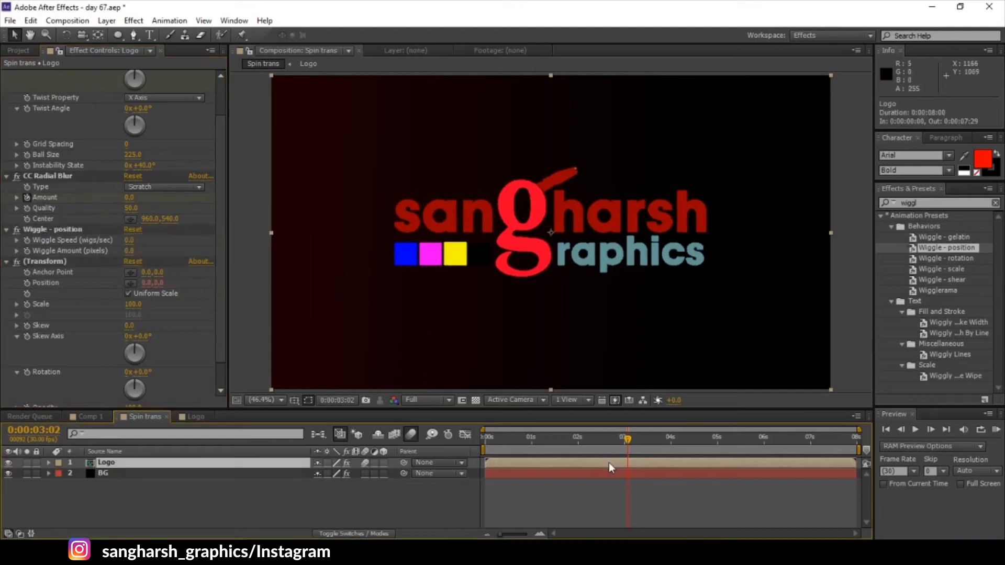
{"action": "key", "text": "u"}
{"action": "scroll", "coordinate": [627, 442], "scroll_direction": "down", "scroll_amount": 1}
{"action": "left_click_drag", "start_coordinate": [627, 442], "coordinate": [585, 451]}
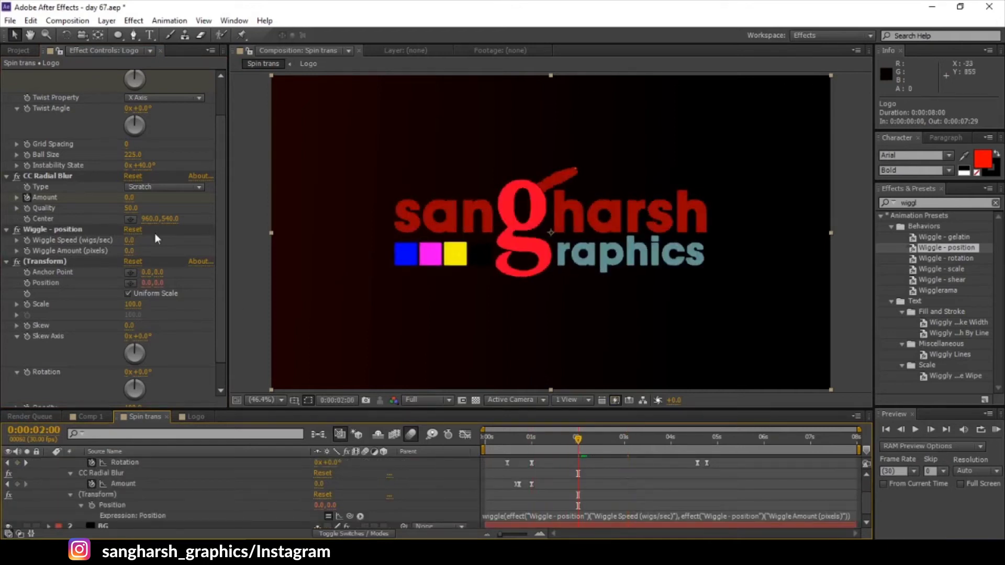
{"action": "left_click", "coordinate": [26, 250]}
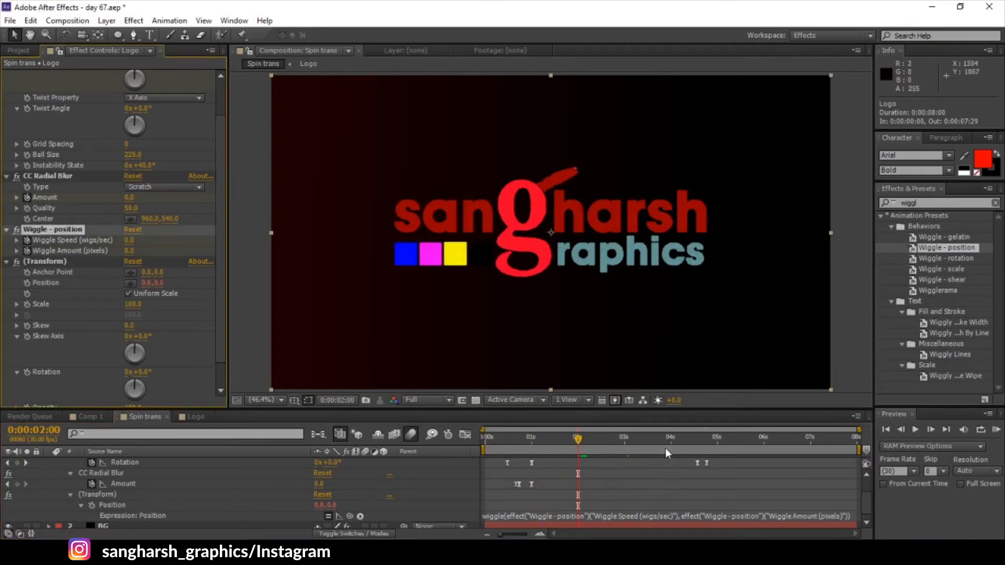
Add keyframes at 0:00:04:09 with Wiggle Speed at 100 and Wiggle Amount at 20 pixels
{"action": "left_click", "coordinate": [697, 439]}
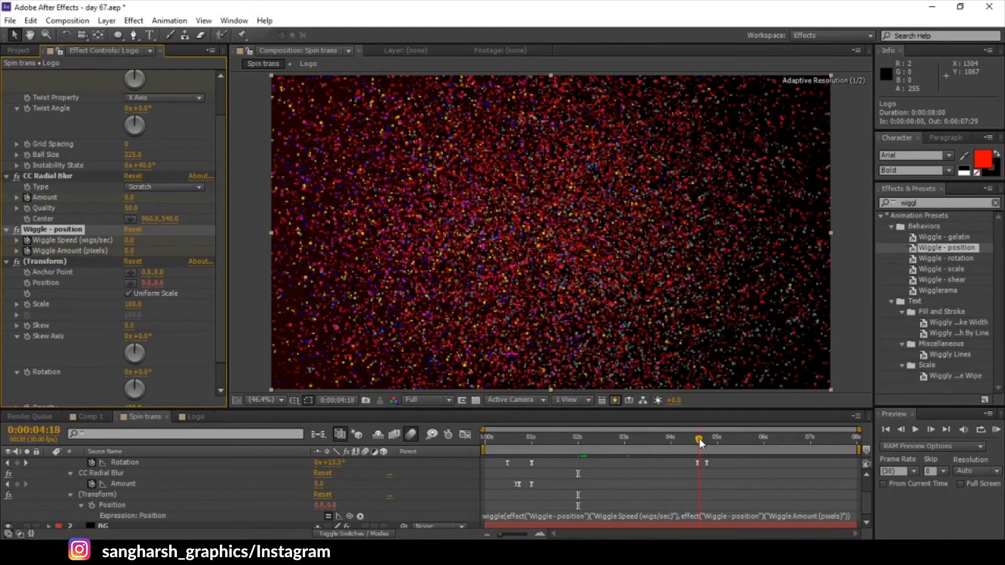
{"action": "left_click_drag", "start_coordinate": [700, 439], "coordinate": [682, 444]}
{"action": "scroll", "coordinate": [688, 486], "scroll_direction": "up", "scroll_amount": 3}
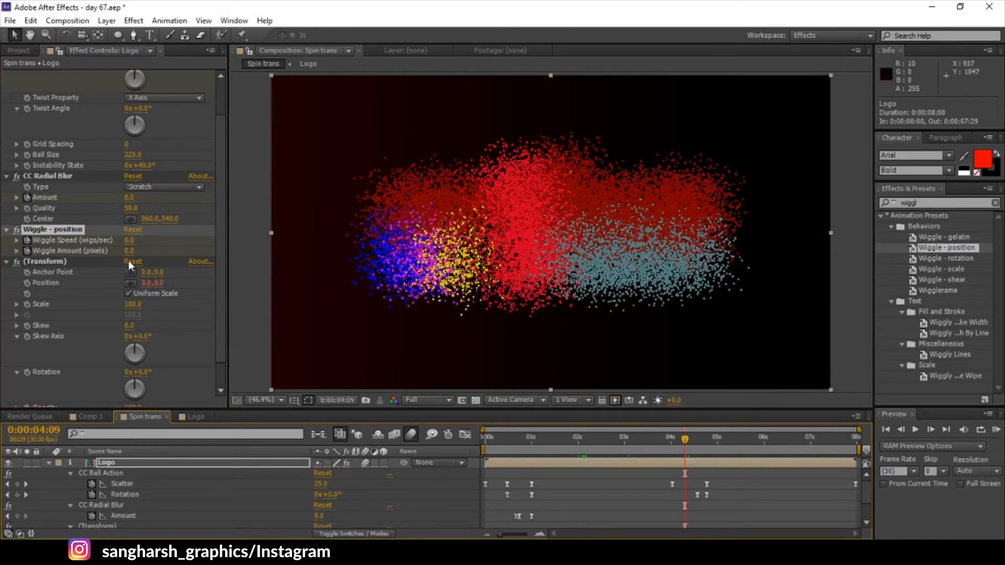
{"action": "left_click", "coordinate": [128, 240]}
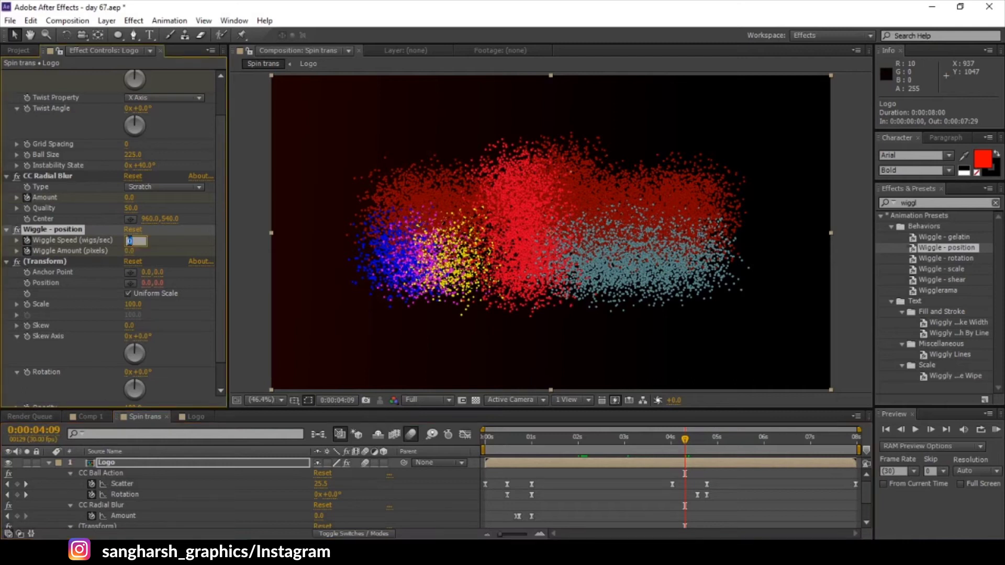
{"action": "type", "text": "200"}
{"action": "key", "text": "Tab"}
{"action": "type", "text": "20"}
{"action": "key", "text": "Return"}
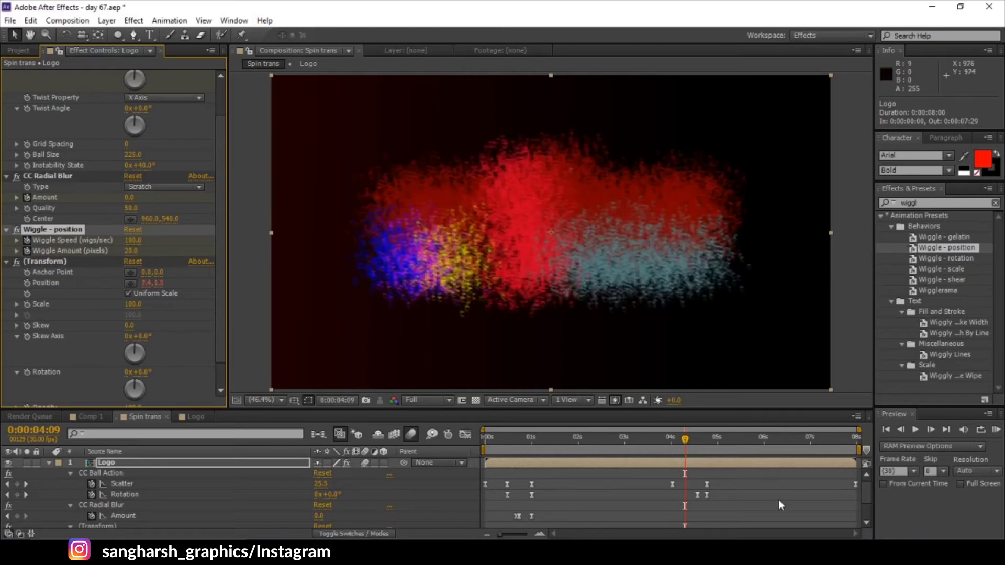
Expand the Logo layer's effects and move the first Wiggle Speed and Wiggle Amount keyframes to 0:00:02:06
{"action": "left_click_drag", "start_coordinate": [683, 444], "coordinate": [572, 458]}
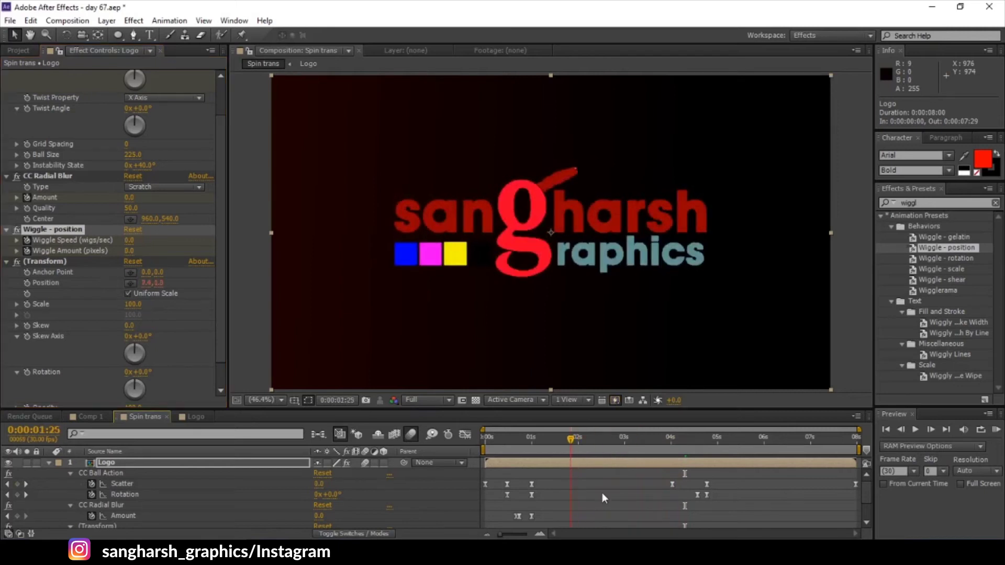
{"action": "scroll", "coordinate": [602, 493], "scroll_direction": "down", "scroll_amount": 3}
{"action": "scroll", "coordinate": [601, 493], "scroll_direction": "up", "scroll_amount": 2}
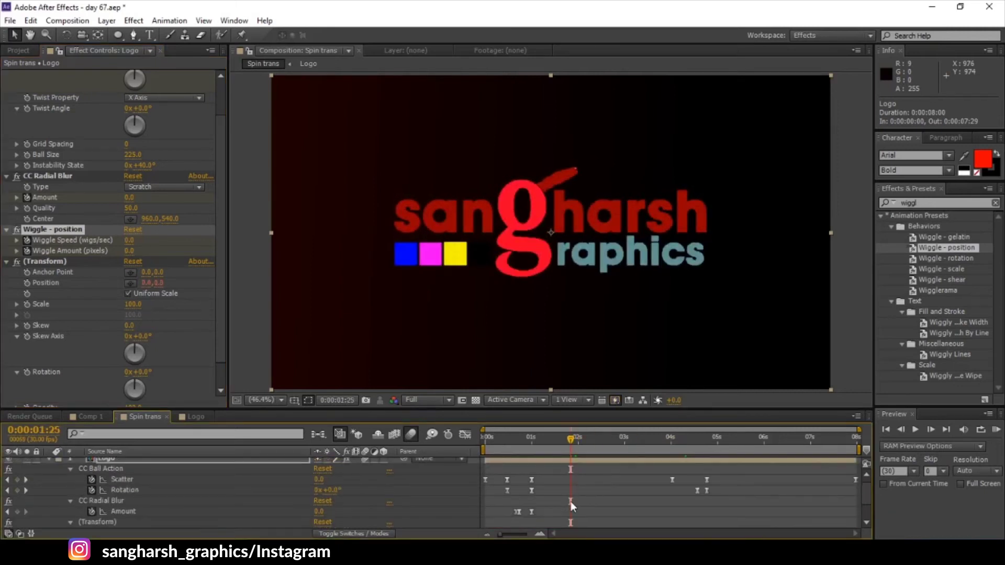
{"action": "left_click", "coordinate": [580, 503]}
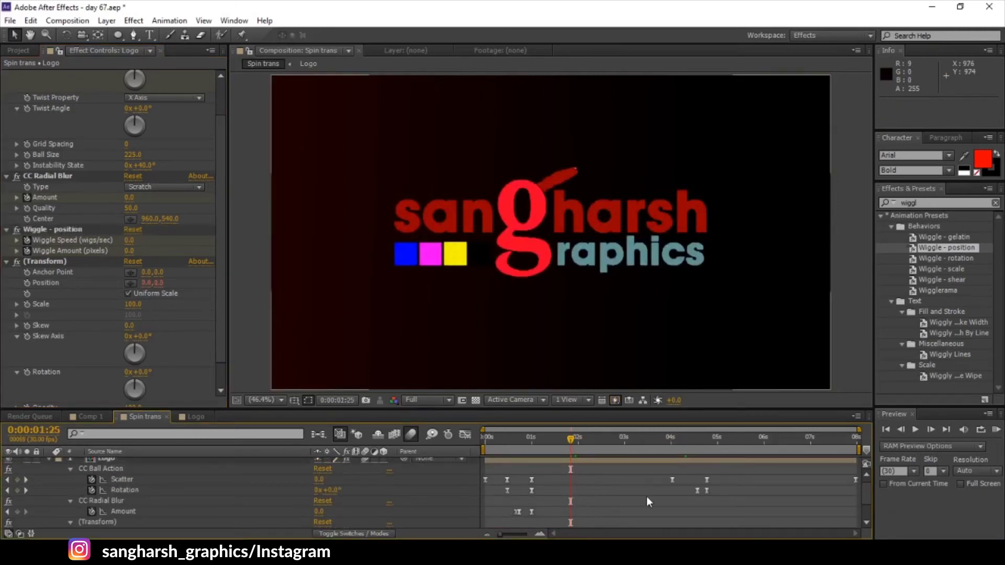
{"action": "scroll", "coordinate": [646, 497], "scroll_direction": "down", "scroll_amount": 2}
{"action": "scroll", "coordinate": [560, 491], "scroll_direction": "up", "scroll_amount": 2}
{"action": "left_click", "coordinate": [580, 464]}
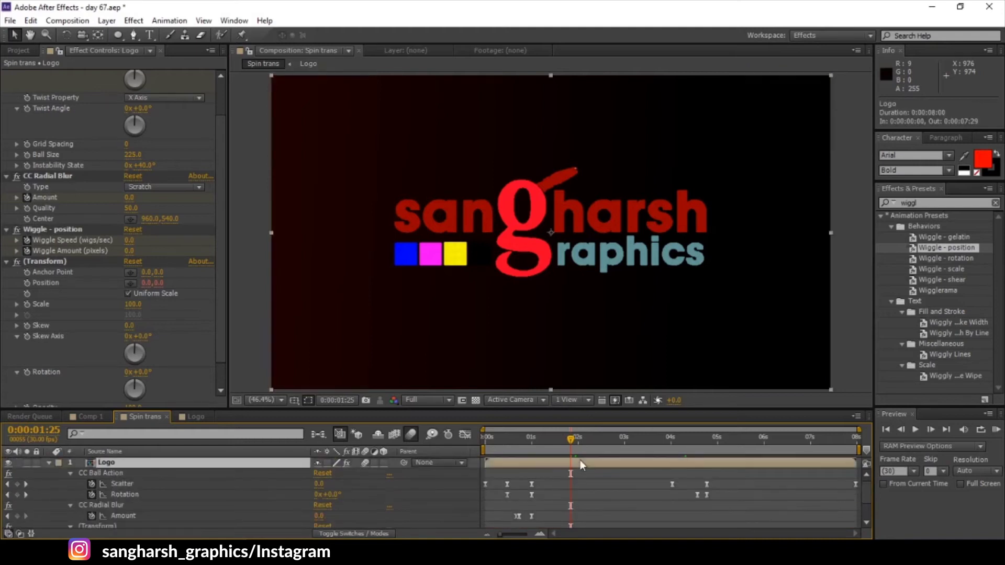
{"action": "scroll", "coordinate": [591, 486], "scroll_direction": "down", "scroll_amount": 3}
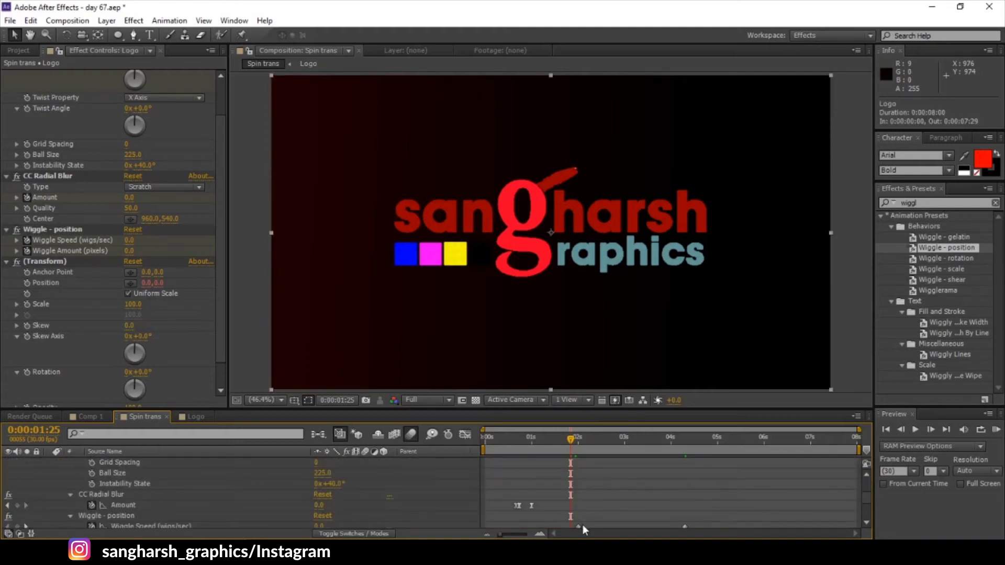
{"action": "left_click_drag", "start_coordinate": [579, 495], "coordinate": [579, 508]}
{"action": "key", "text": "ctrl+z"}
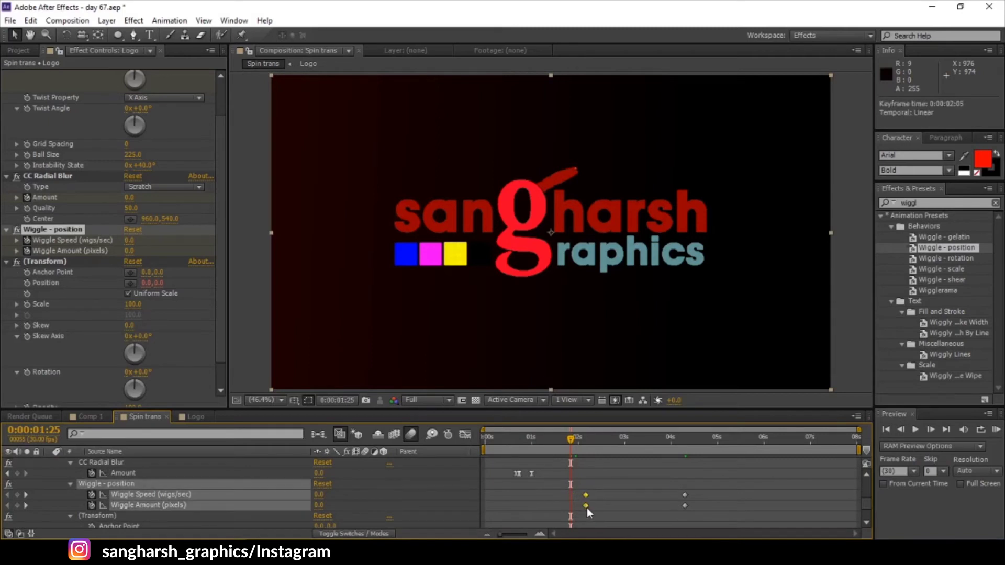
Add Wiggle Speed and Wiggle Amount keyframes of 0 at 0:00:04:14 and collapse the Logo layer's properties
{"action": "left_click_drag", "start_coordinate": [556, 450], "coordinate": [690, 459]}
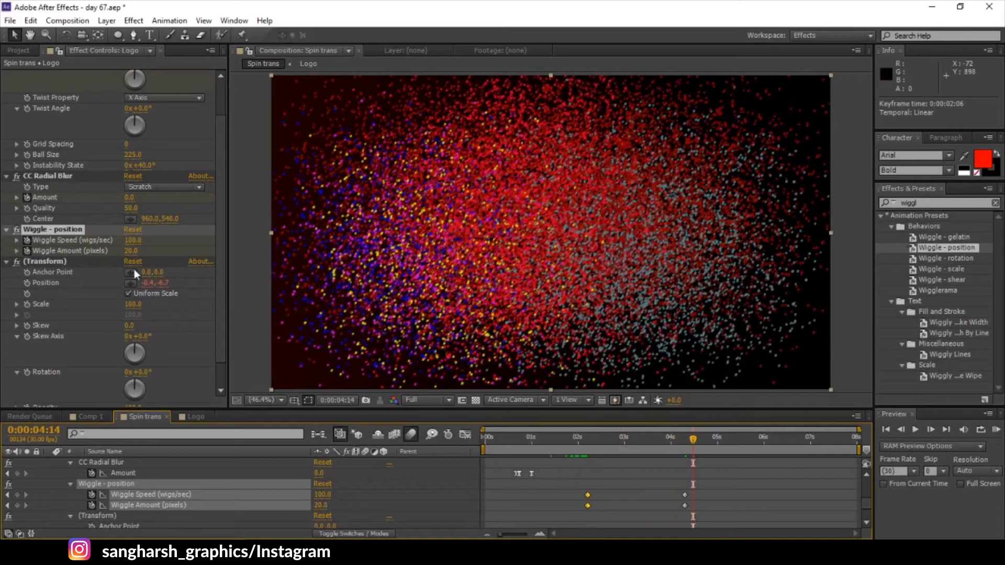
{"action": "left_click_drag", "start_coordinate": [129, 244], "coordinate": [110, 244]}
{"action": "left_click", "coordinate": [129, 244]}
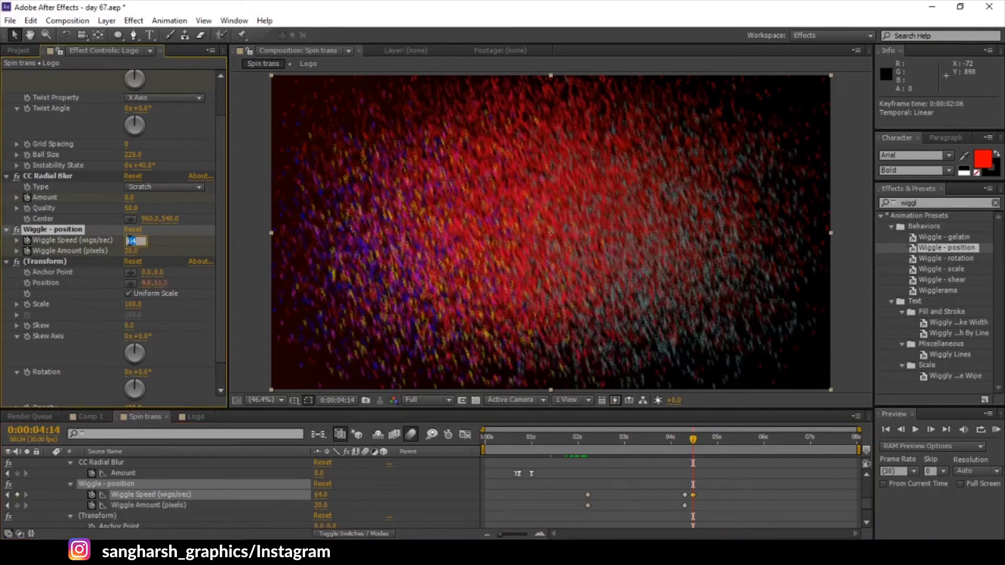
{"action": "type", "text": "0"}
{"action": "left_click", "coordinate": [132, 251]}
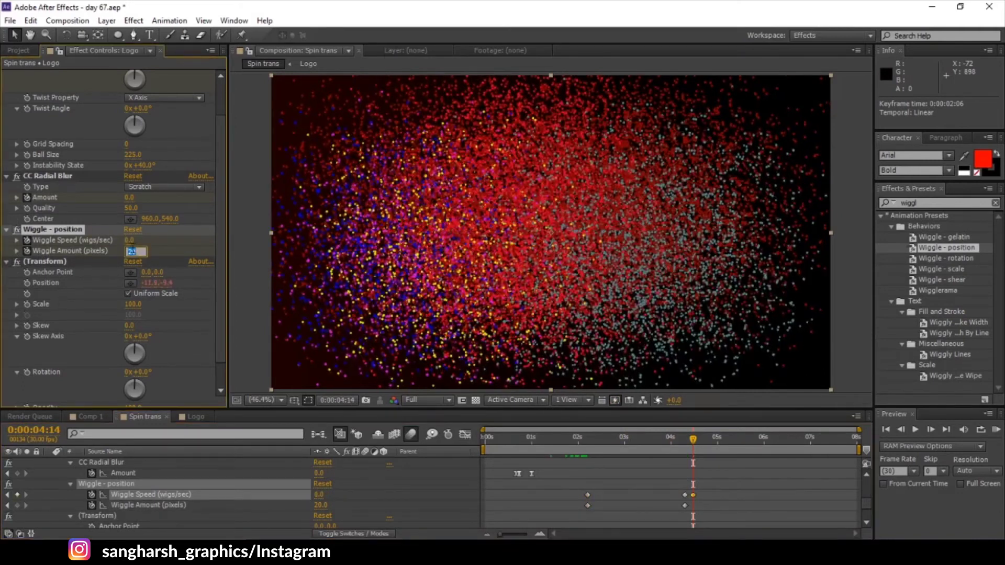
{"action": "type", "text": "0"}
{"action": "key", "text": "Return"}
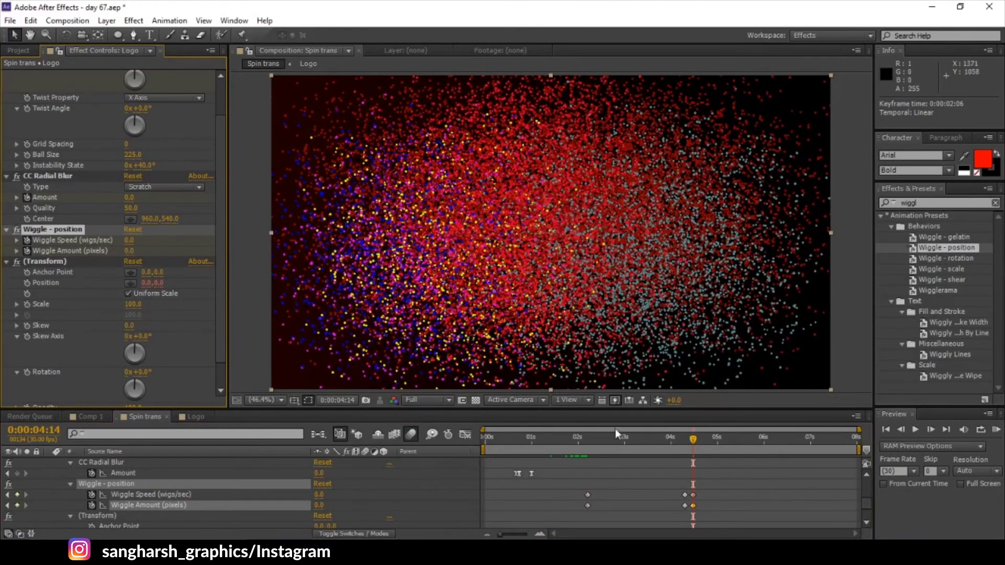
{"action": "scroll", "coordinate": [636, 488], "scroll_direction": "up", "scroll_amount": 10}
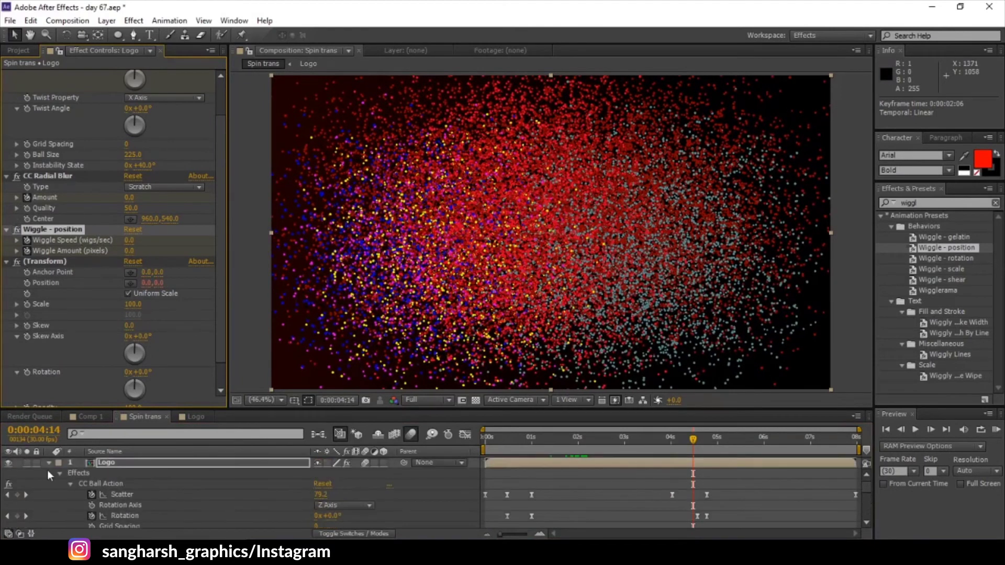
{"action": "left_click", "coordinate": [48, 464]}
Set the CC Ball Action Ball Size to 300 while viewing the dispersed particles at 0:00:06:05
{"action": "left_click_drag", "start_coordinate": [699, 445], "coordinate": [774, 438]}
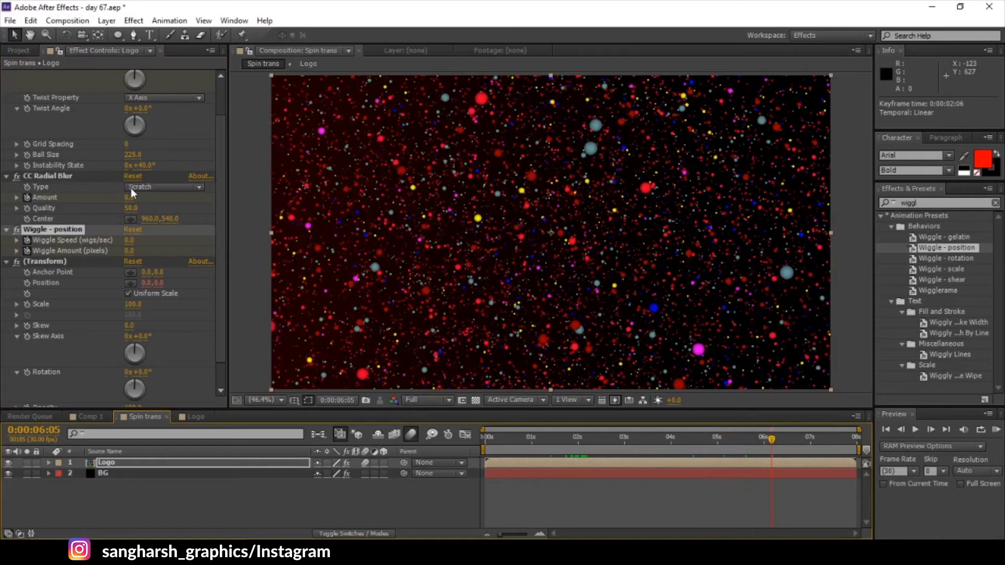
{"action": "left_click_drag", "start_coordinate": [133, 154], "coordinate": [203, 163]}
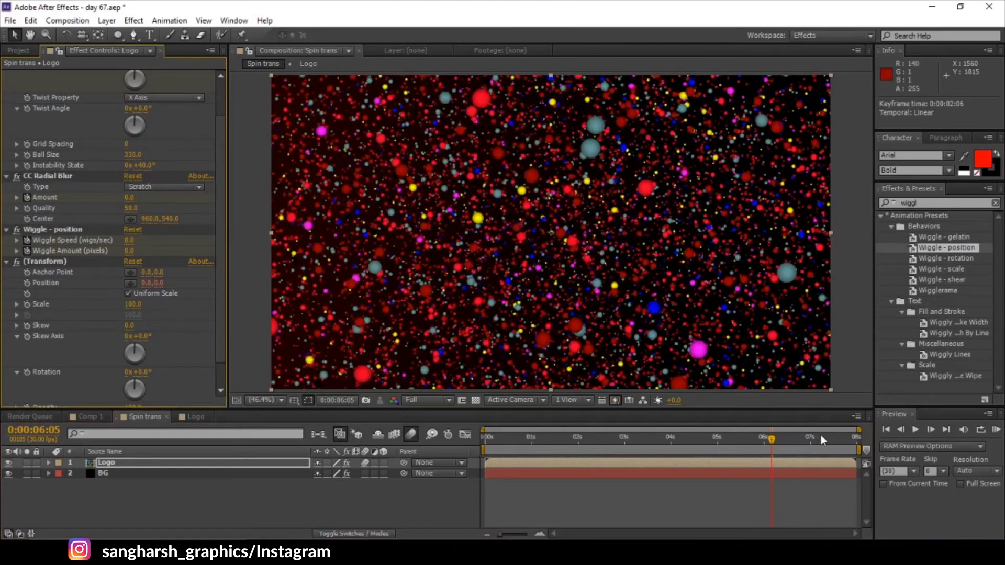
{"action": "left_click", "coordinate": [133, 154]}
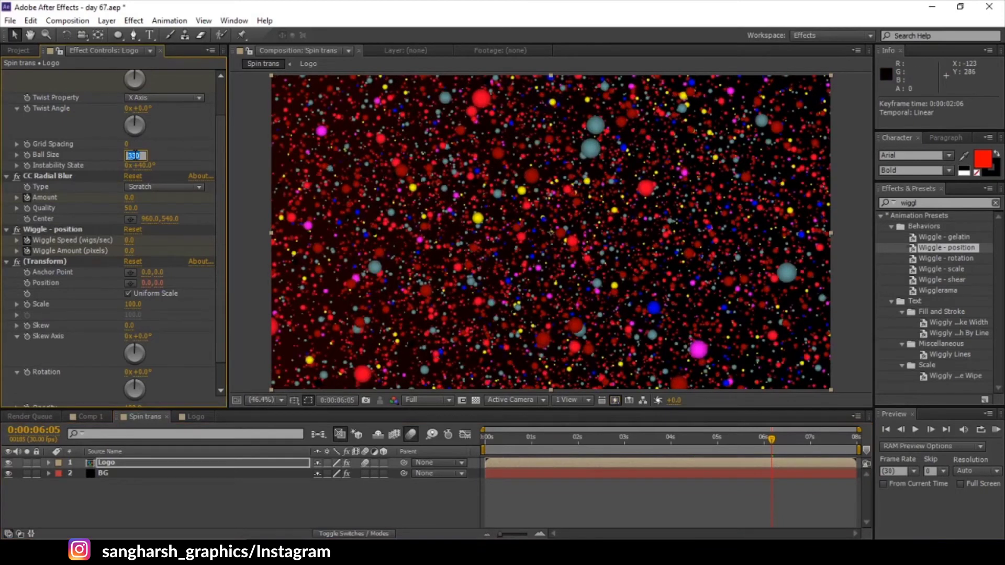
{"action": "type", "text": "300"}
{"action": "key", "text": "Return"}
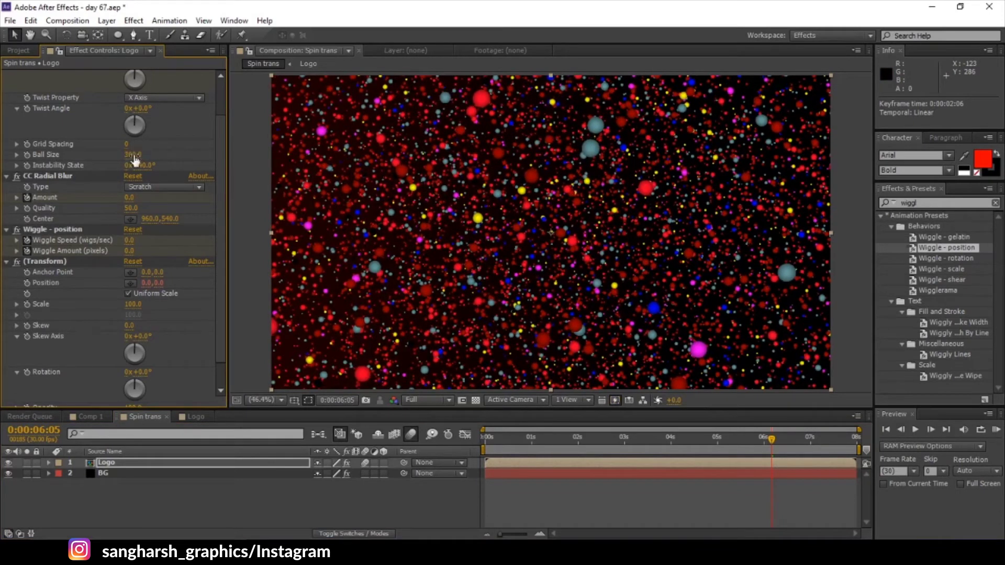
Set the CC Ball Action Instability State to 100° and Ball Size to 260 on the Logo layer
{"action": "left_click_drag", "start_coordinate": [139, 166], "coordinate": [187, 165]}
{"action": "left_click", "coordinate": [141, 165]}
{"action": "type", "text": "100"}
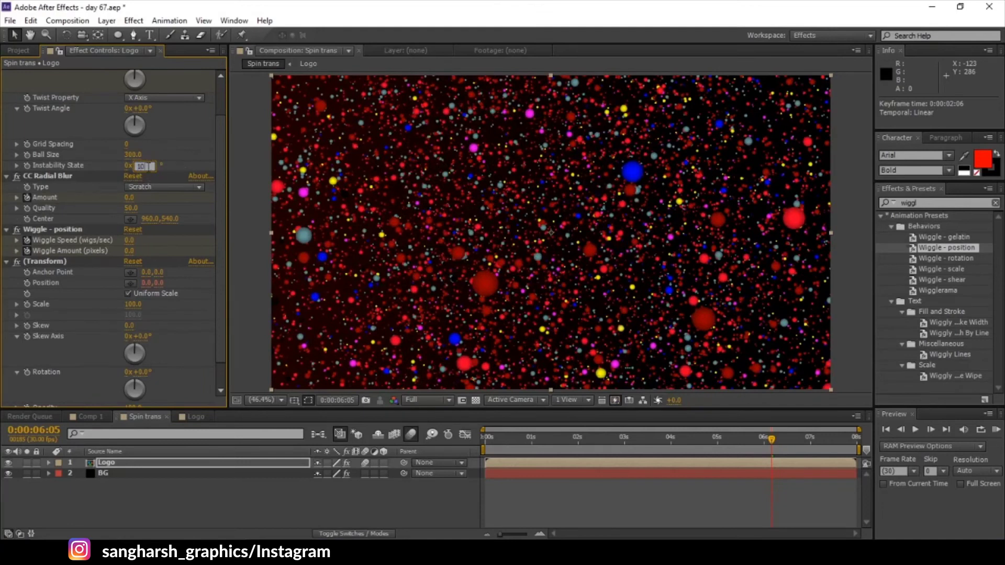
{"action": "key", "text": "Return"}
{"action": "scroll", "coordinate": [144, 171], "scroll_direction": "up", "scroll_amount": 2}
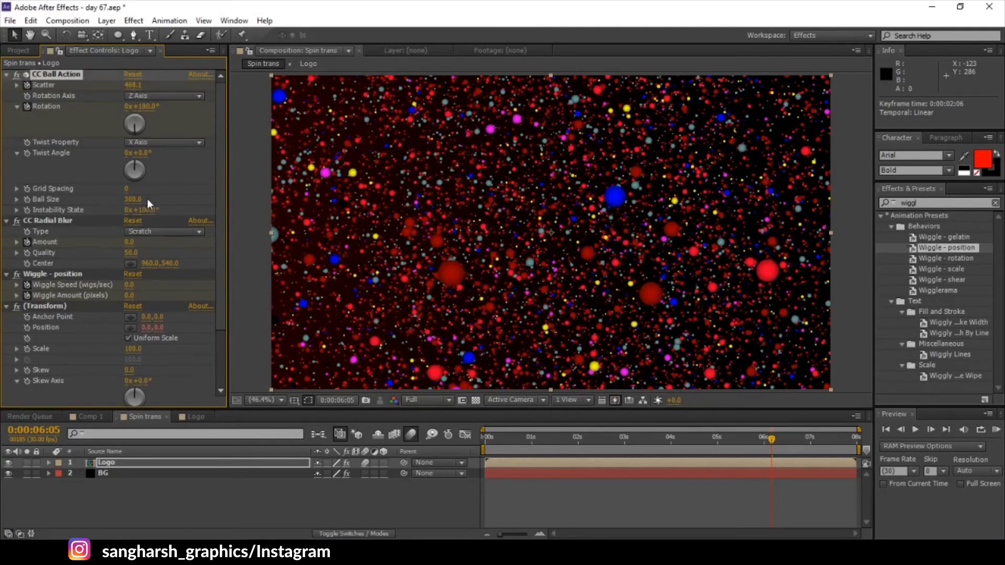
{"action": "left_click", "coordinate": [134, 200]}
{"action": "type", "text": "2860"}
{"action": "key", "text": "Return"}
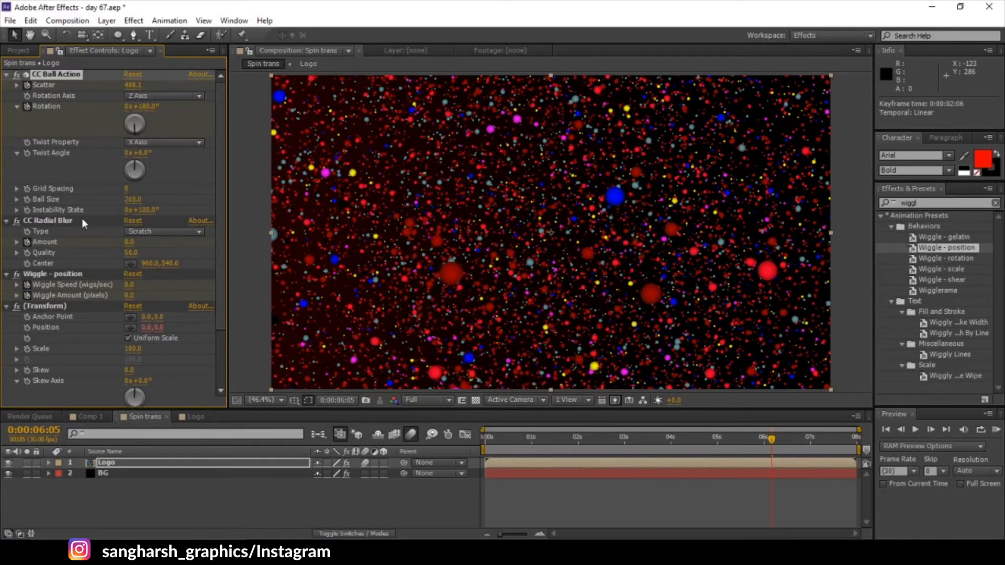
With the current time at 0:00:03:11, add an adjustment layer above the Logo layer and apply the Glow effect to it
{"action": "left_click_drag", "start_coordinate": [728, 444], "coordinate": [642, 459]}
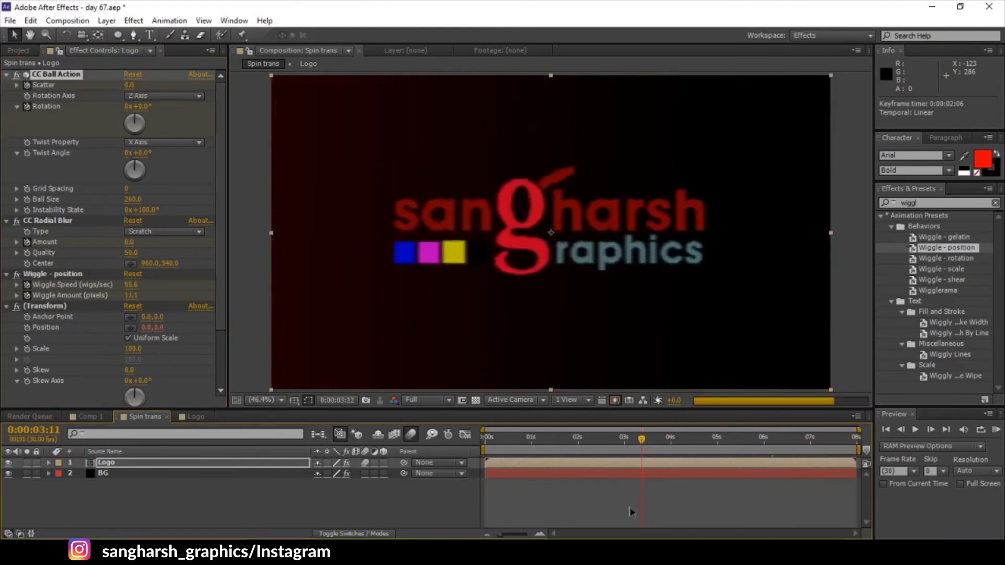
{"action": "right_click", "coordinate": [186, 498]}
{"action": "mouse_move", "coordinate": [278, 366]}
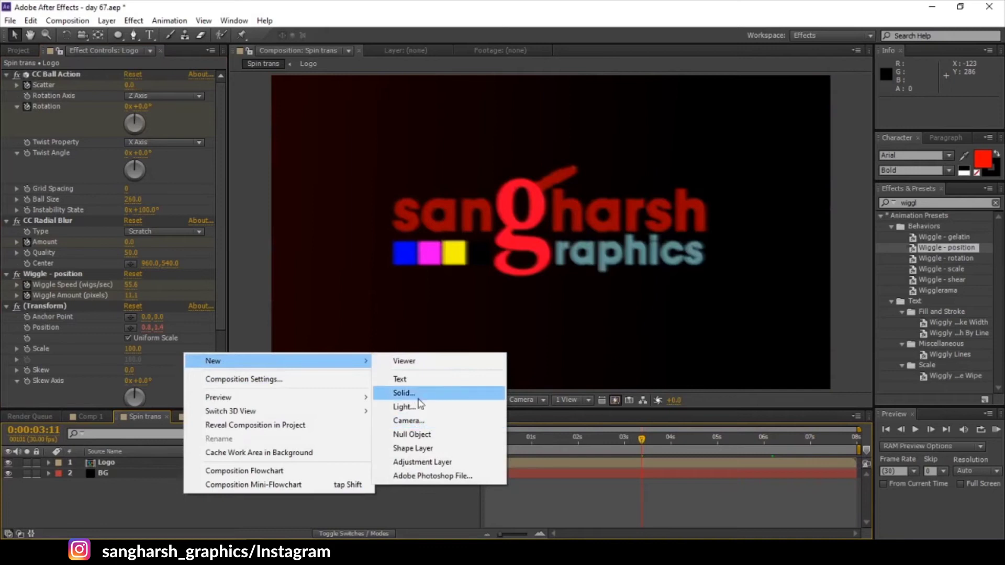
{"action": "left_click", "coordinate": [421, 462]}
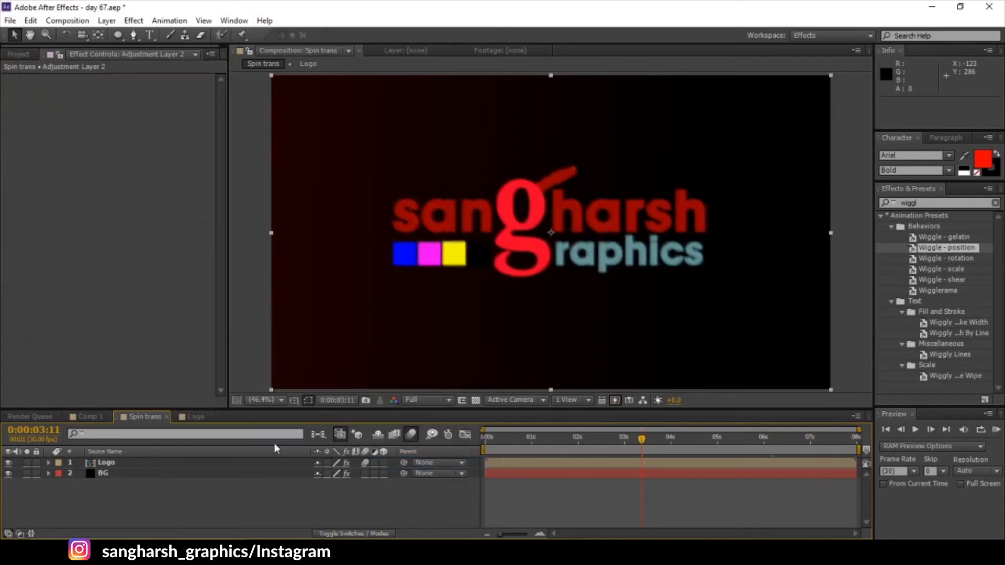
{"action": "double_click", "coordinate": [941, 202]}
{"action": "type", "text": "glow"}
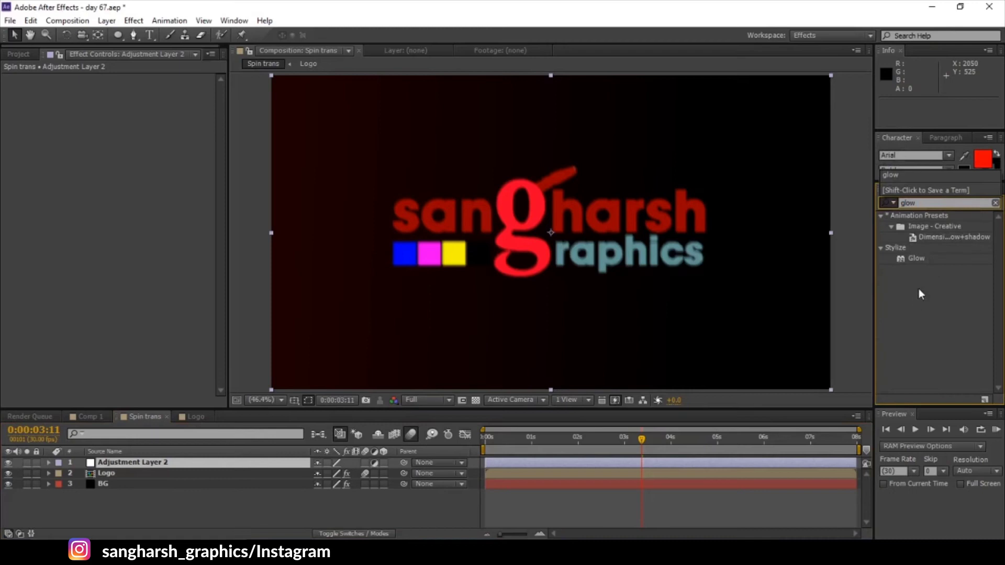
{"action": "double_click", "coordinate": [917, 259]}
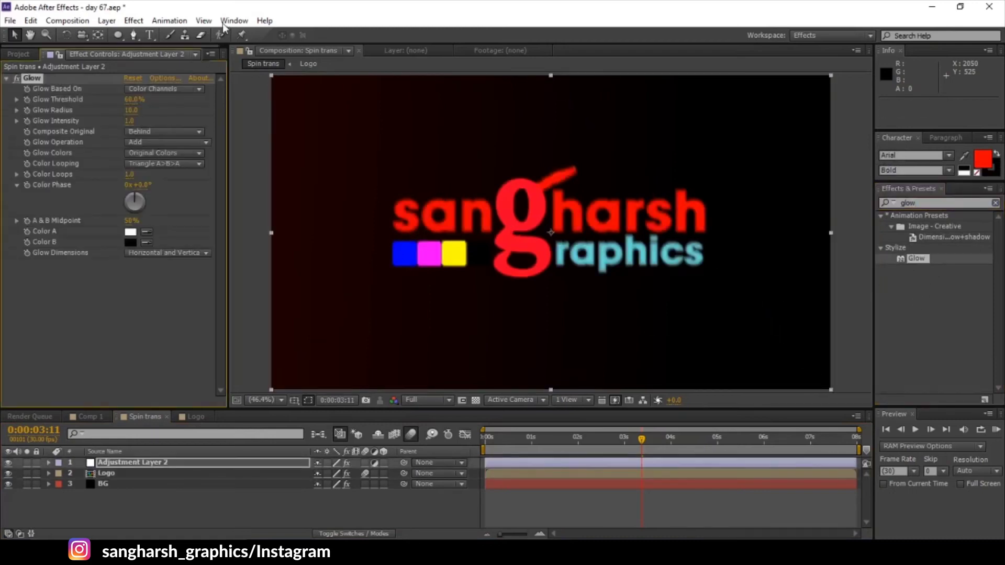
Set the adjustment layer's Glow Threshold to 55%, Glow Radius to 150 and Glow Intensity to 1.5
{"action": "left_click", "coordinate": [131, 99]}
{"action": "type", "text": "55"}
{"action": "key", "text": "Return"}
{"action": "left_click", "coordinate": [131, 111]}
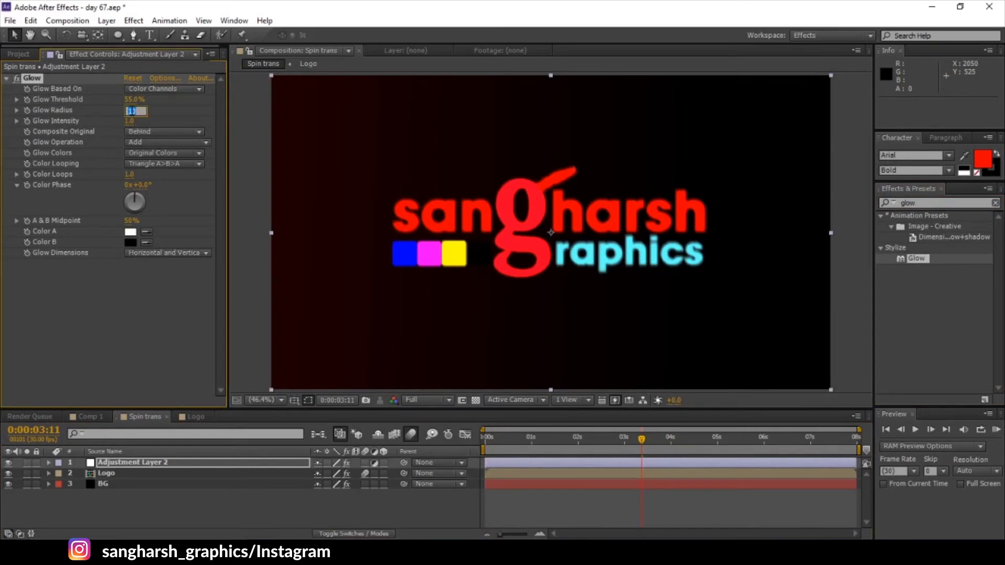
{"action": "type", "text": "150"}
{"action": "key", "text": "Return"}
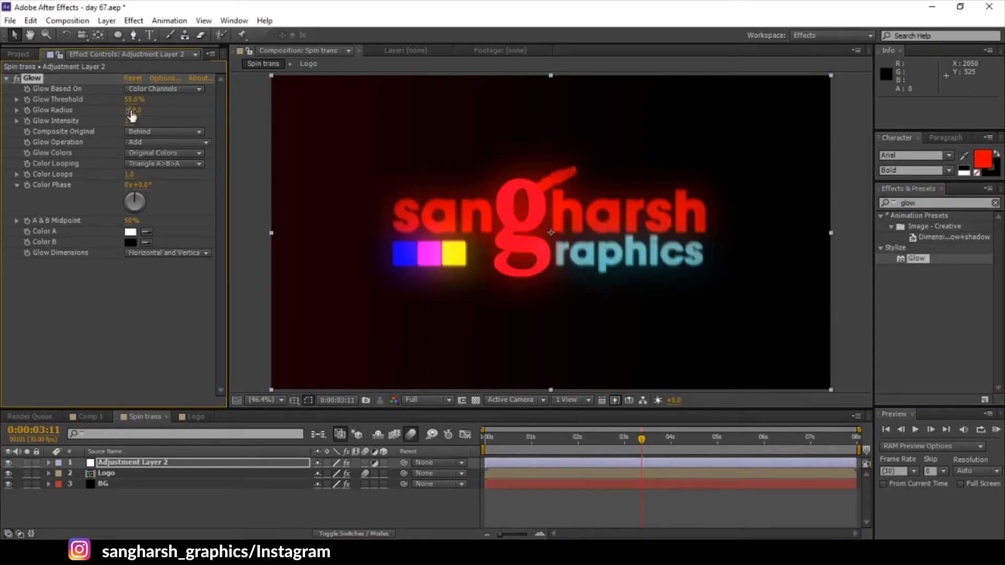
{"action": "left_click", "coordinate": [130, 121]}
{"action": "type", "text": "1.5"}
{"action": "key", "text": "Return"}
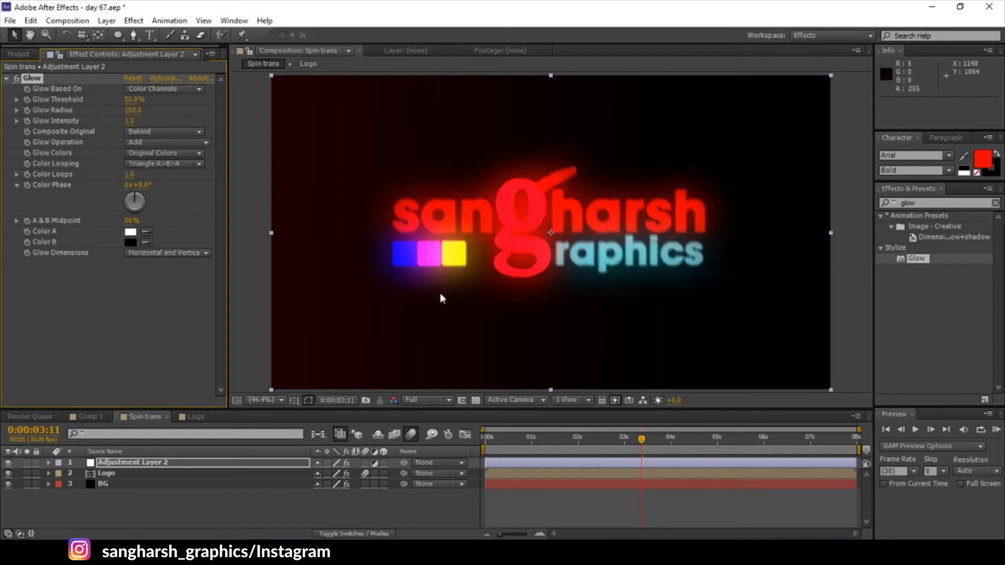
Add an Inner Shadow layer style to the Logo layer while viewing the dispersed particles at 0:00:06:13
{"action": "left_click_drag", "start_coordinate": [568, 450], "coordinate": [786, 448]}
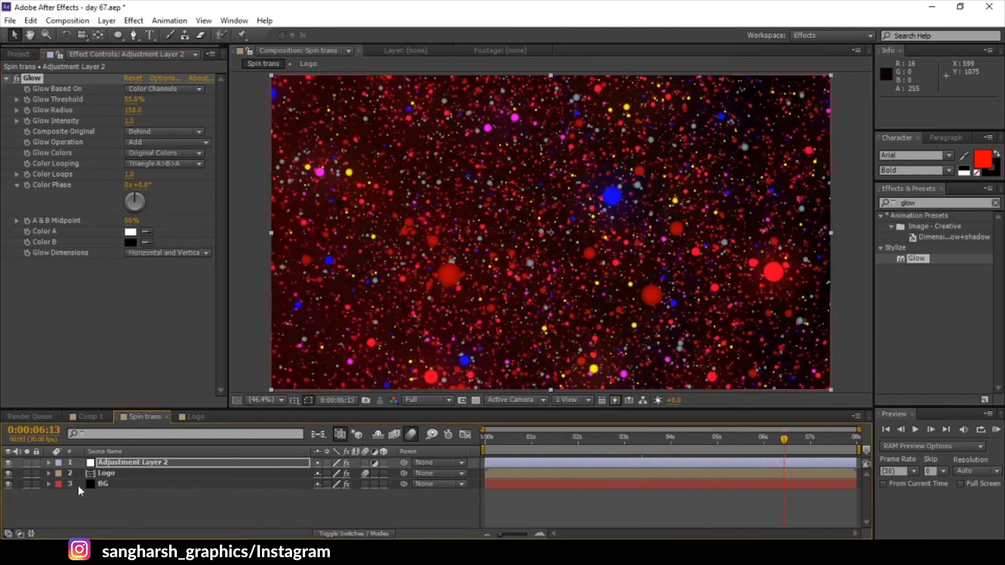
{"action": "left_click", "coordinate": [117, 474]}
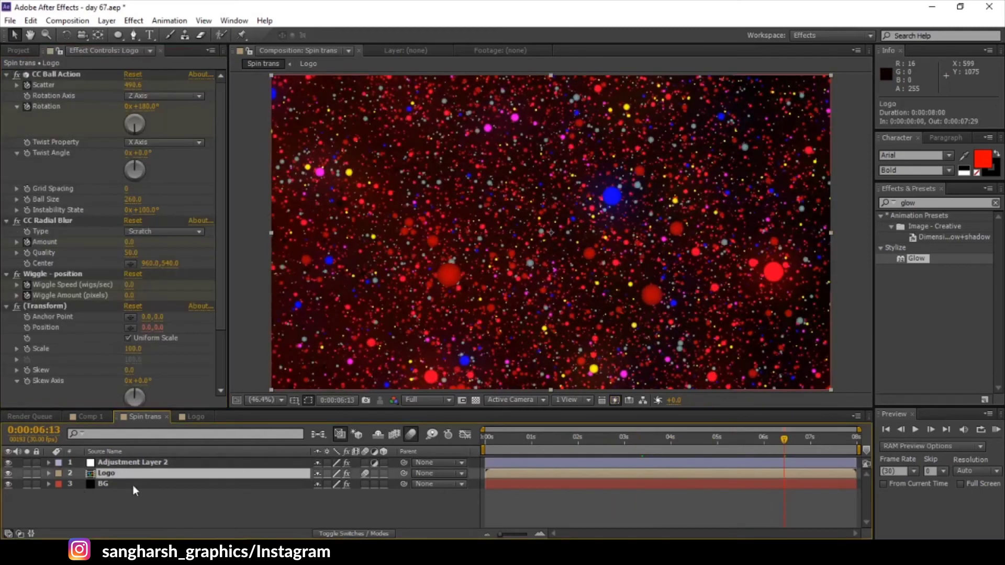
{"action": "right_click", "coordinate": [106, 474]}
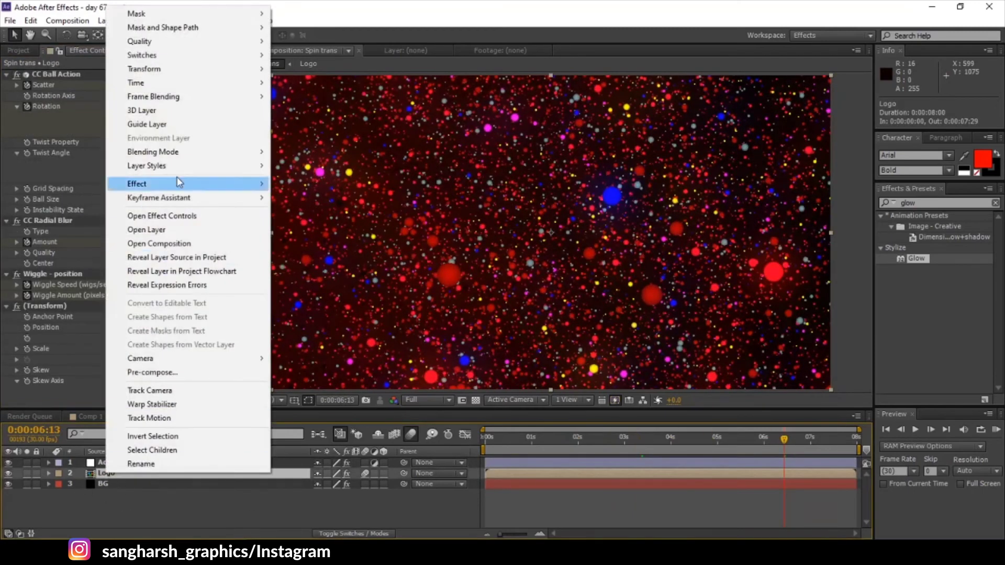
{"action": "mouse_move", "coordinate": [193, 171]}
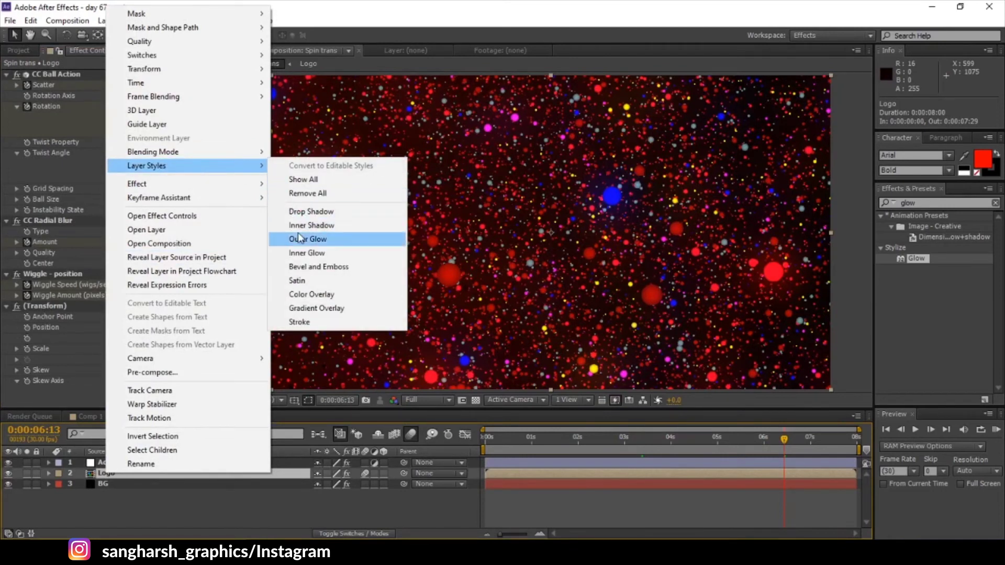
{"action": "left_click", "coordinate": [311, 225]}
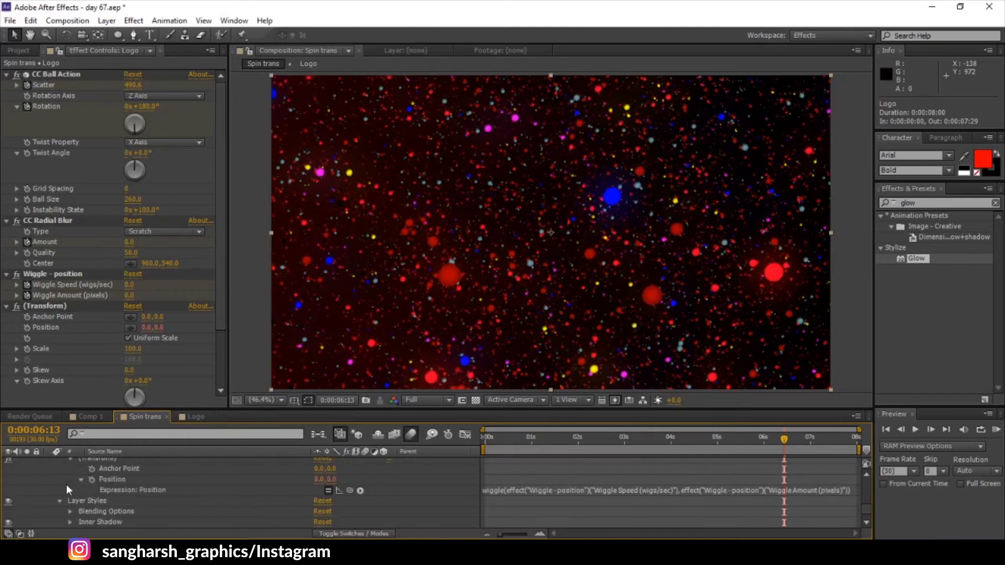
{"action": "scroll", "coordinate": [66, 485], "scroll_direction": "down", "scroll_amount": 1}
{"action": "left_click", "coordinate": [69, 511]}
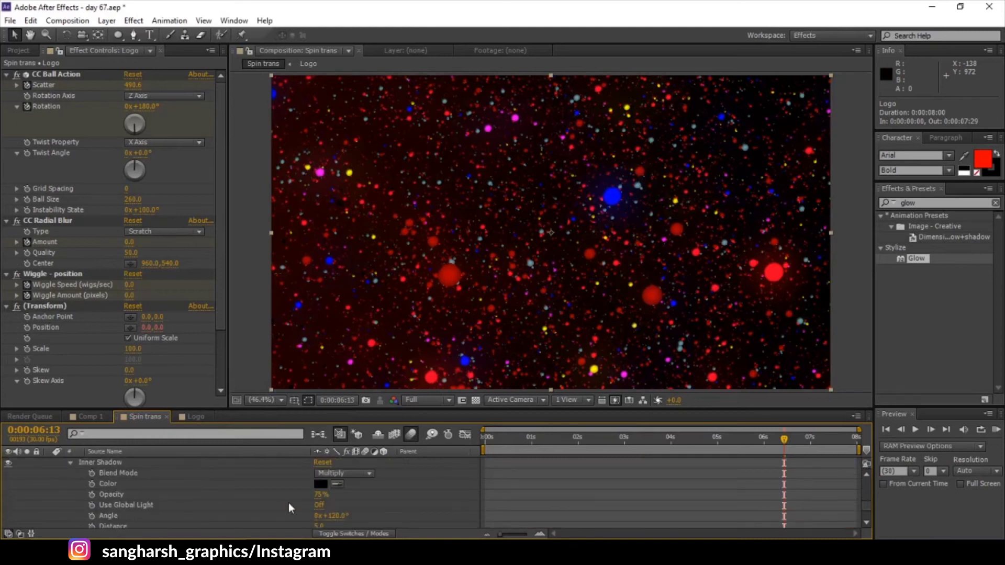
{"action": "scroll", "coordinate": [333, 509], "scroll_direction": "up", "scroll_amount": 15}
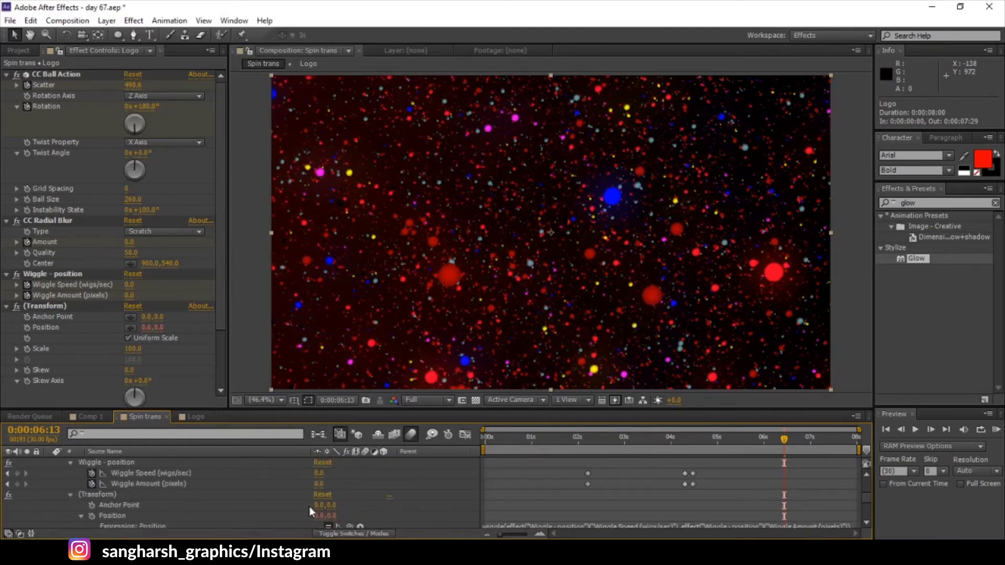
{"action": "left_click", "coordinate": [49, 473]}
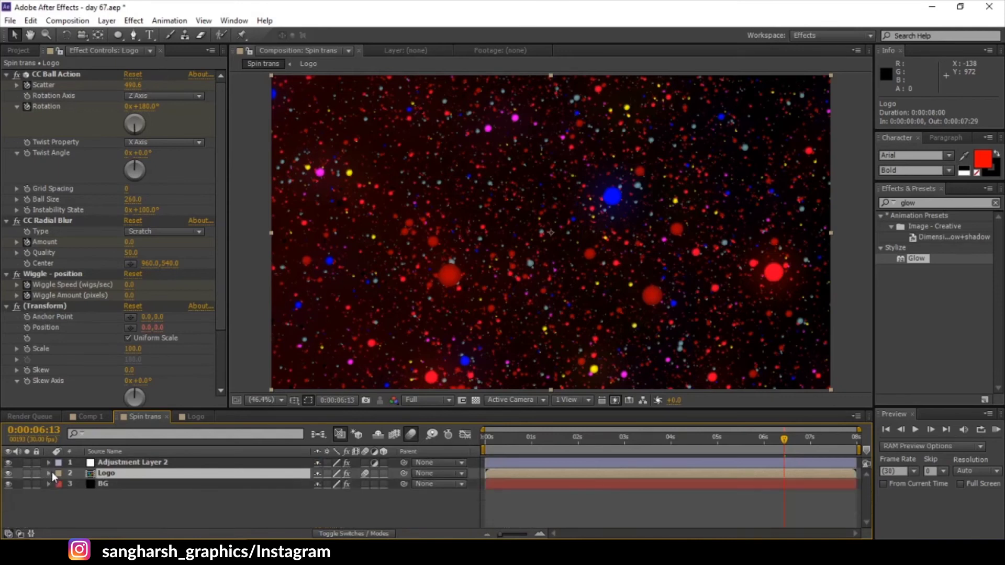
Review the particle animation along the timeline and apply the CC Light Sweep effect to the Logo layer at 0:00:01:22
{"action": "left_click_drag", "start_coordinate": [520, 447], "coordinate": [878, 446]}
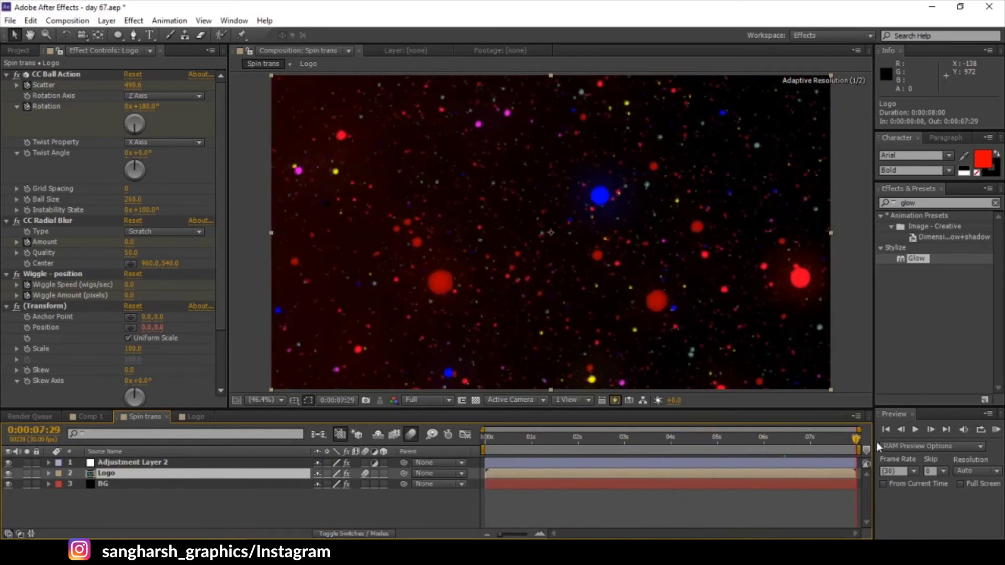
{"action": "left_click", "coordinate": [485, 441]}
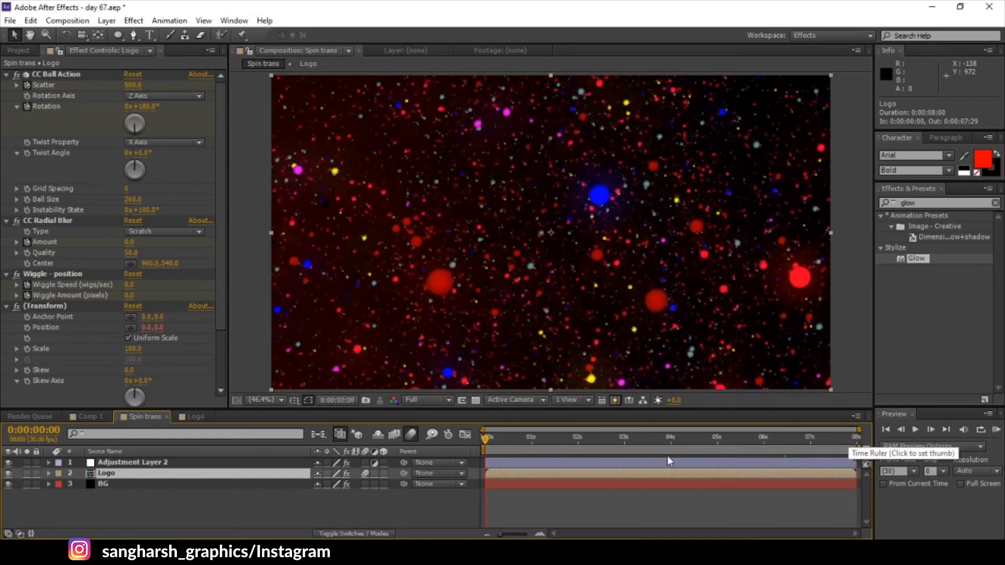
{"action": "left_click_drag", "start_coordinate": [580, 439], "coordinate": [564, 442]}
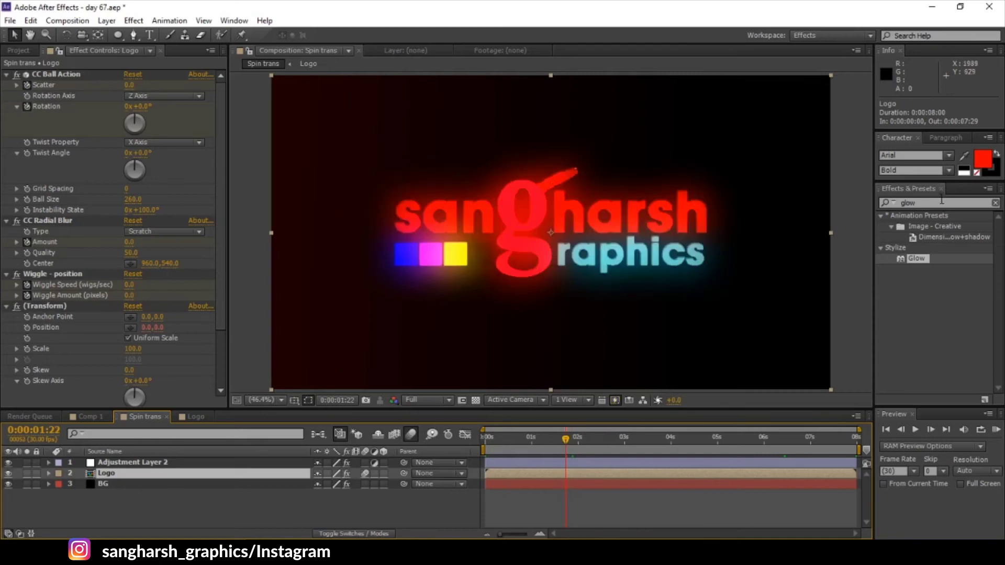
{"action": "left_click", "coordinate": [922, 202]}
{"action": "type", "text": "li"}
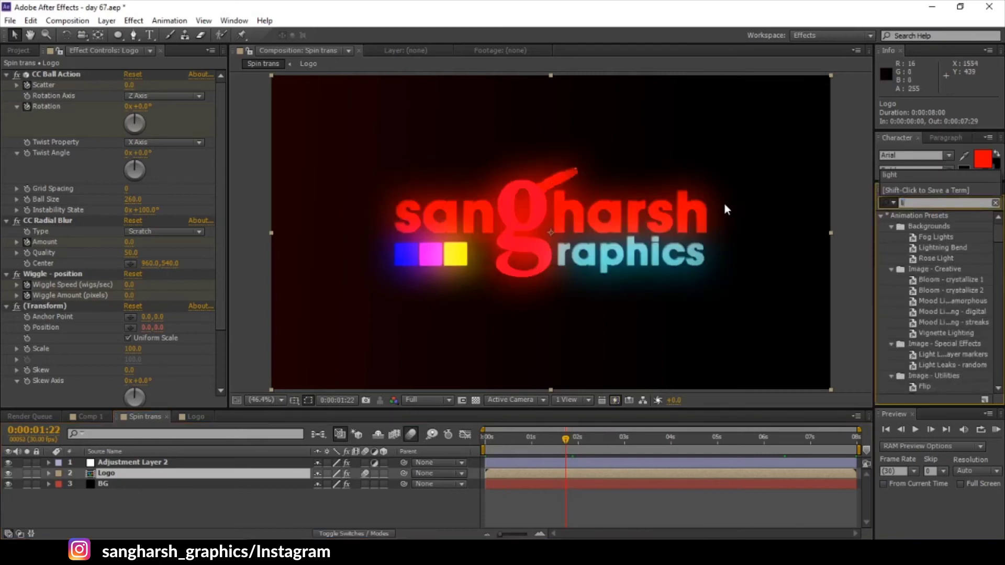
{"action": "type", "text": "ght sw"}
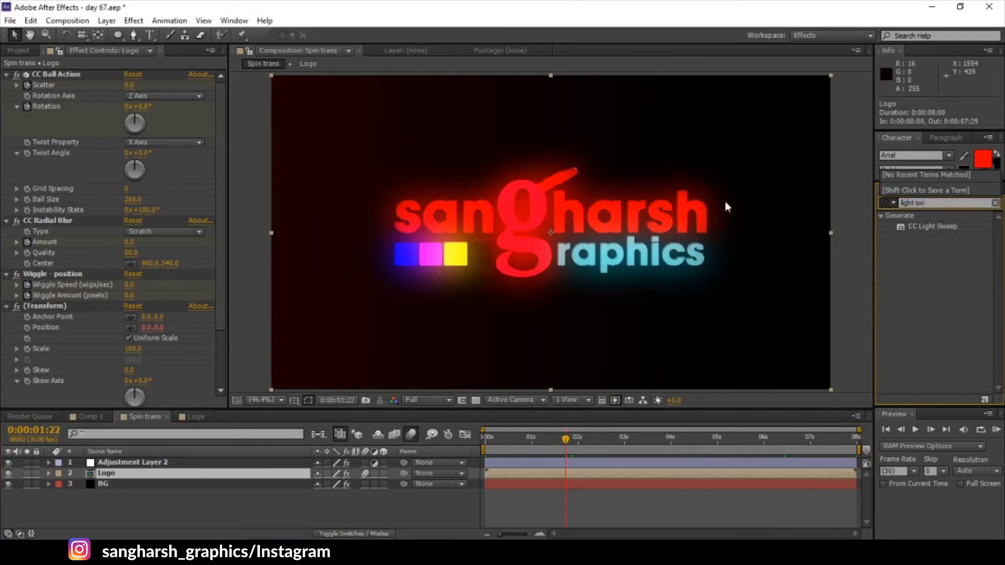
{"action": "left_click_drag", "start_coordinate": [932, 226], "coordinate": [580, 473]}
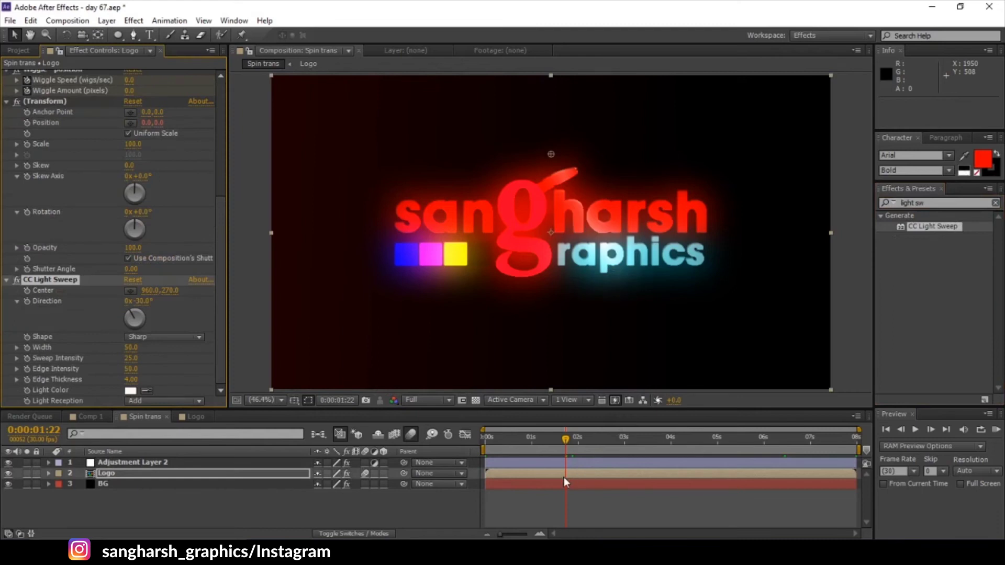
At 0:00:01:00, place the CC Light Sweep Center beside the logo's lower right end at about 1555, 613 and set Direction to 62°
{"action": "key", "text": "u"}
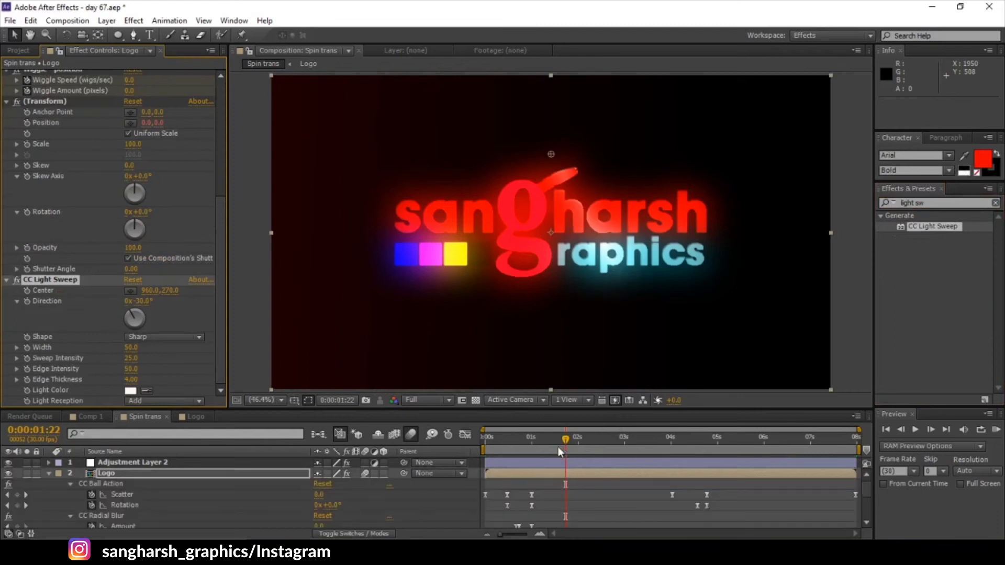
{"action": "scroll", "coordinate": [550, 457], "scroll_direction": "down", "scroll_amount": 2}
{"action": "left_click_drag", "start_coordinate": [534, 445], "coordinate": [533, 448]}
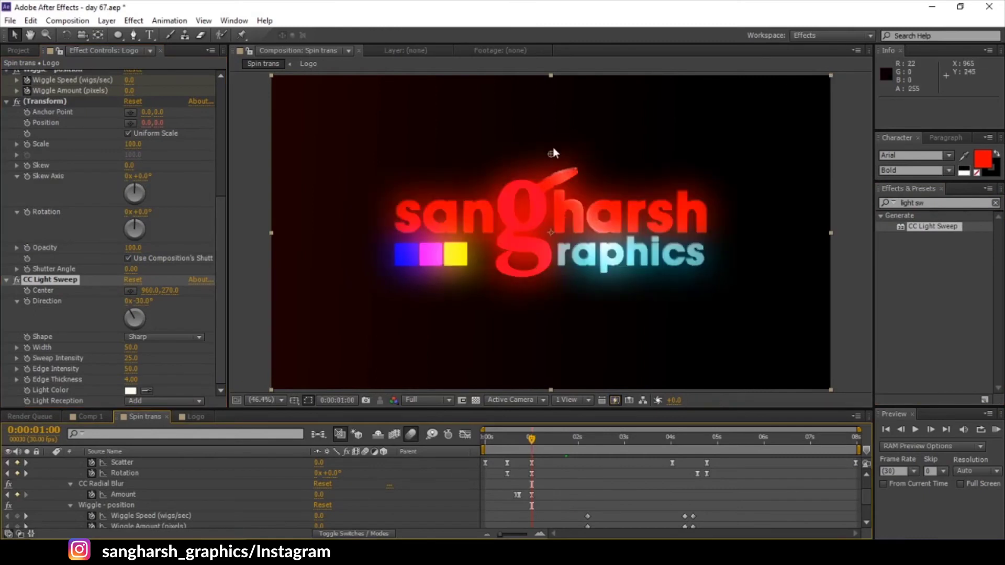
{"action": "left_click_drag", "start_coordinate": [551, 154], "coordinate": [728, 254]}
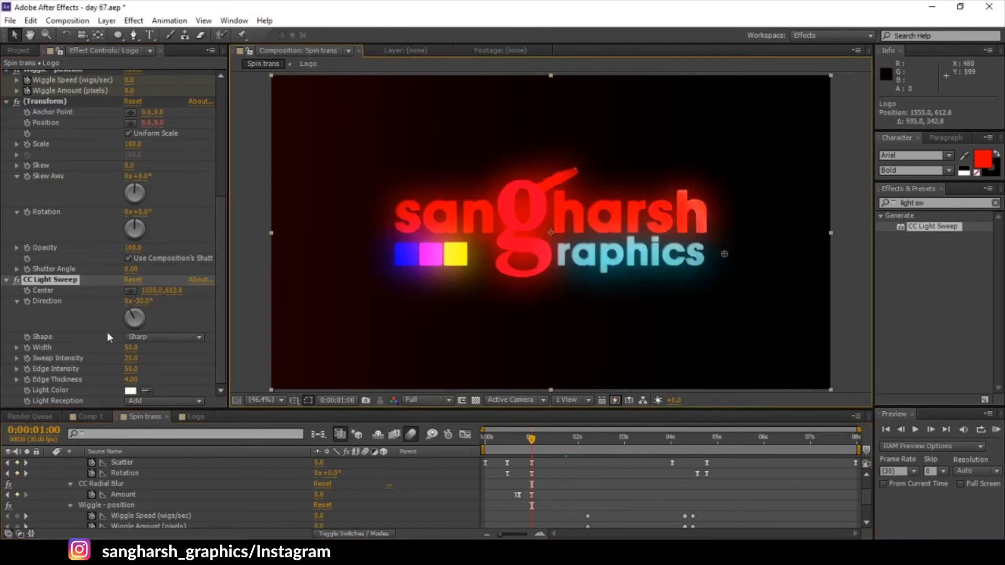
{"action": "left_click_drag", "start_coordinate": [138, 317], "coordinate": [153, 297]}
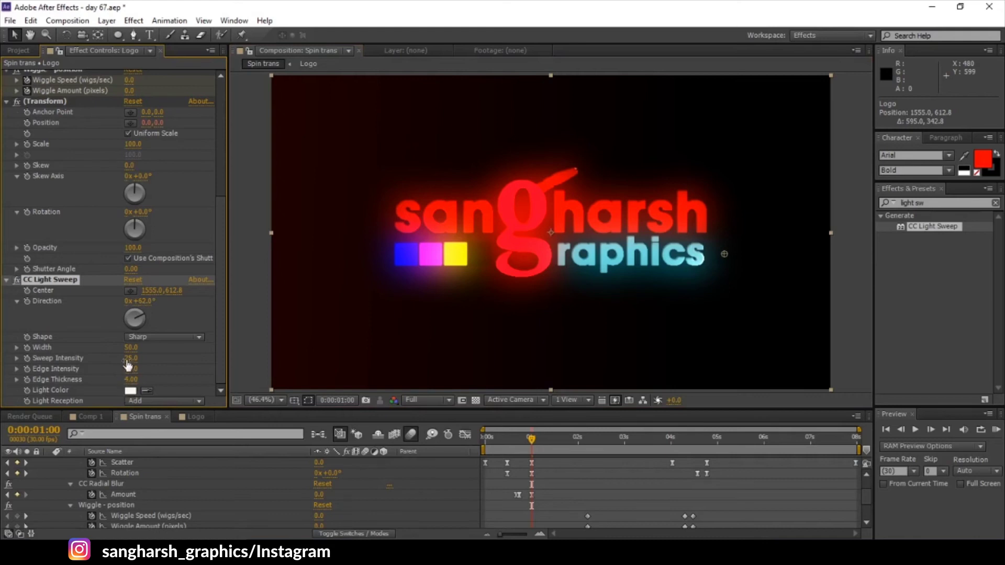
Set the CC Light Sweep Sweep Intensity to 0 and Edge Intensity to 130
{"action": "left_click_drag", "start_coordinate": [133, 364], "coordinate": [73, 359]}
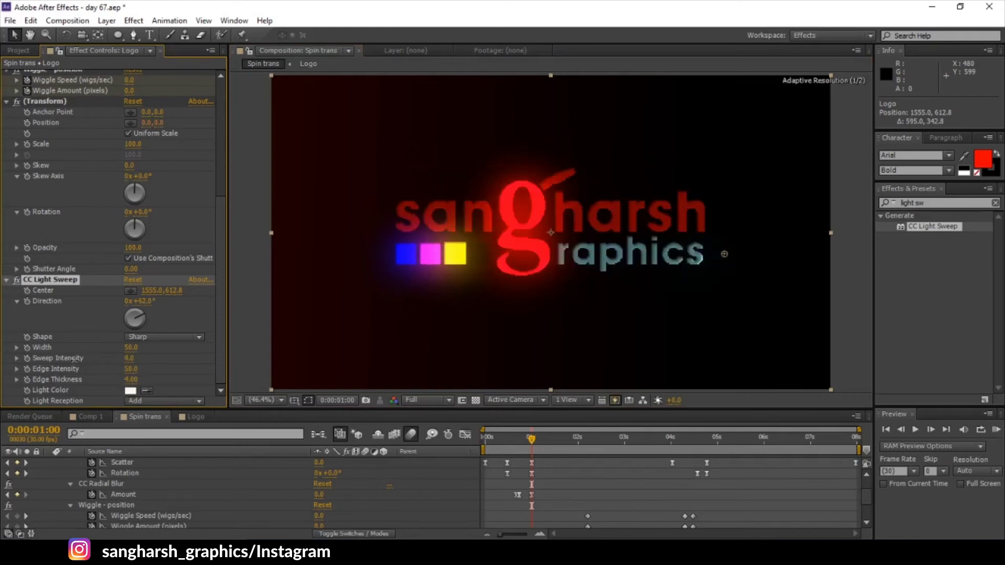
{"action": "left_click", "coordinate": [131, 373]}
{"action": "type", "text": "1"}
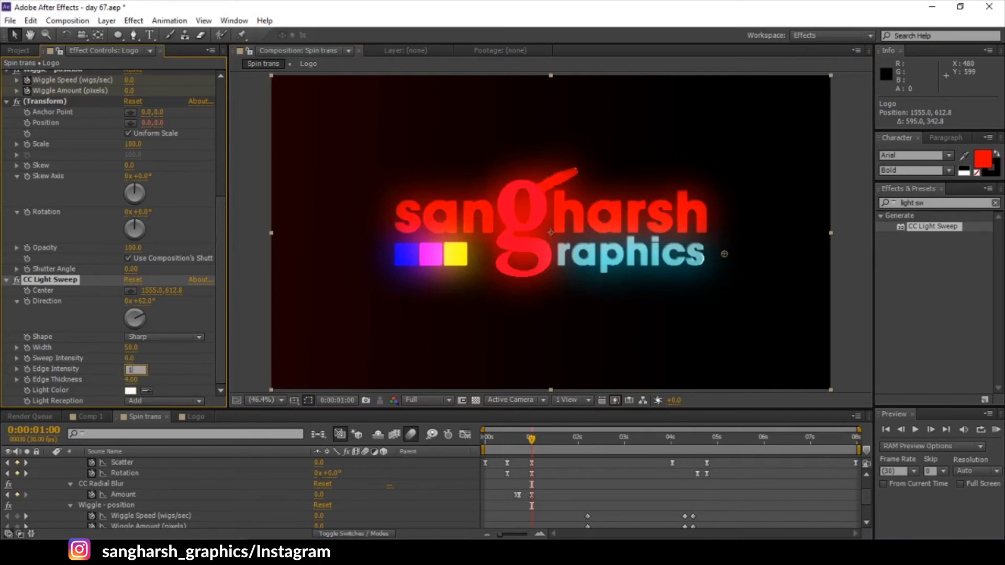
{"action": "type", "text": "30"}
{"action": "key", "text": "Return"}
Keyframe the CC Light Sweep Center at 0:00:01:00, and move it above the logo's left end to about 434, 302 at 0:00:02:03
{"action": "scroll", "coordinate": [542, 497], "scroll_direction": "down", "scroll_amount": 1}
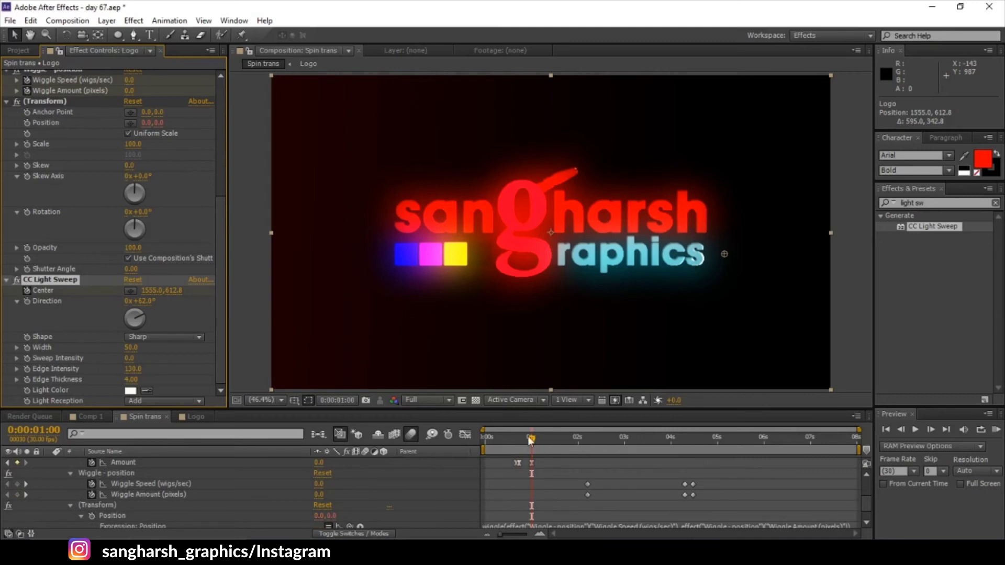
{"action": "left_click", "coordinate": [583, 449]}
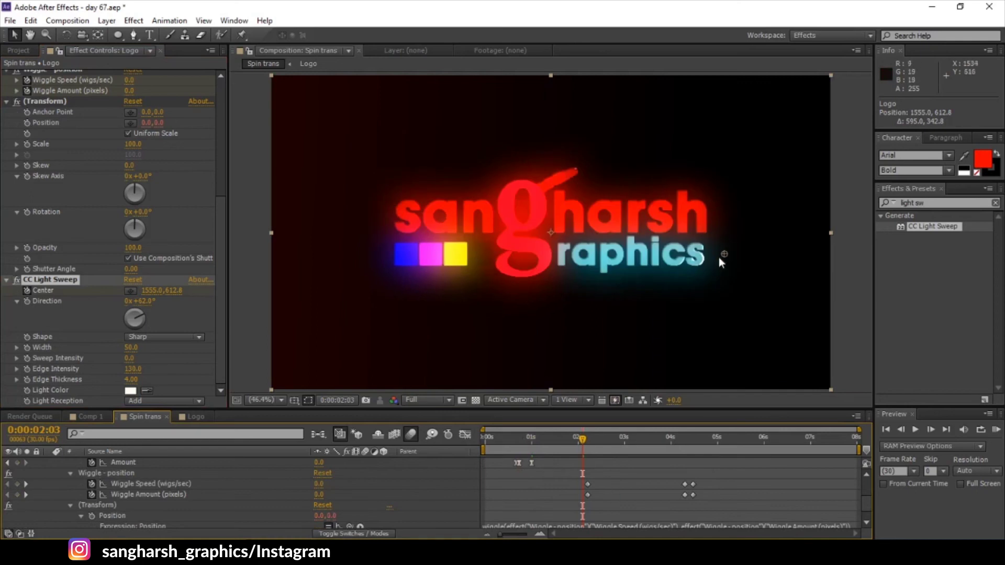
{"action": "left_click_drag", "start_coordinate": [720, 258], "coordinate": [405, 157]}
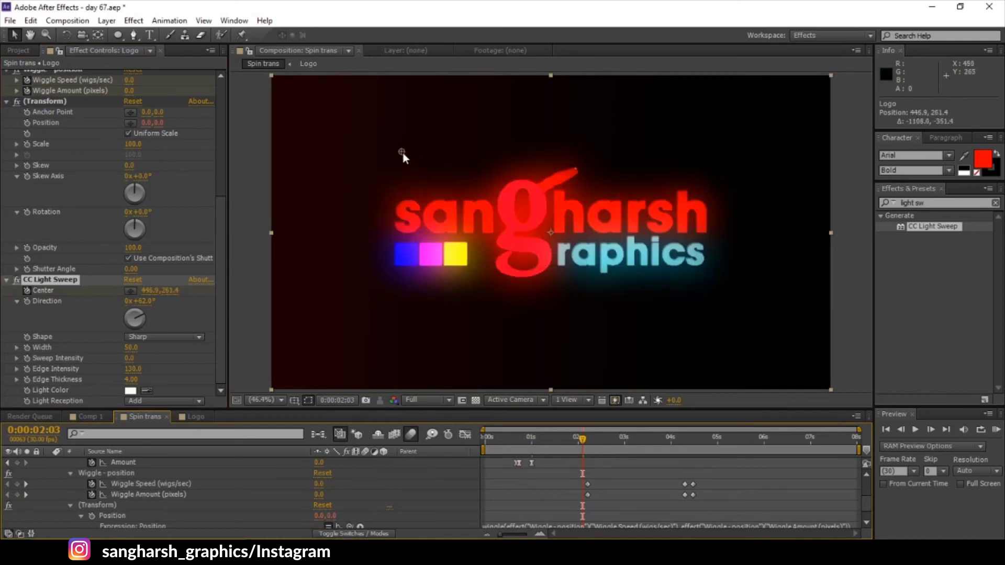
{"action": "left_click_drag", "start_coordinate": [403, 153], "coordinate": [400, 165]}
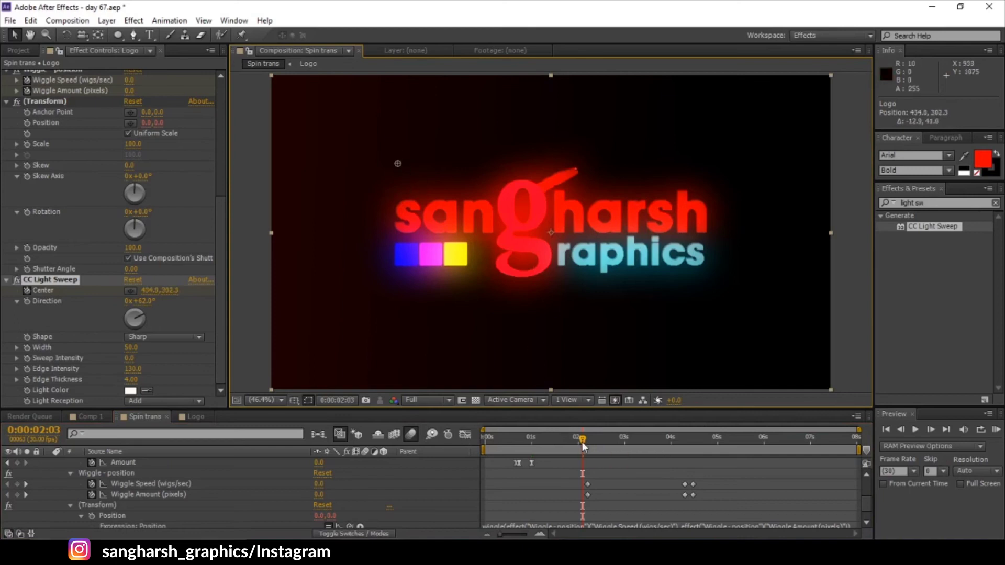
Keyframe the CC Light Sweep Edge Intensity at 130 at 0:00:02:03 and at 0 at 0:00:02:05
{"action": "left_click_drag", "start_coordinate": [582, 442], "coordinate": [585, 442]}
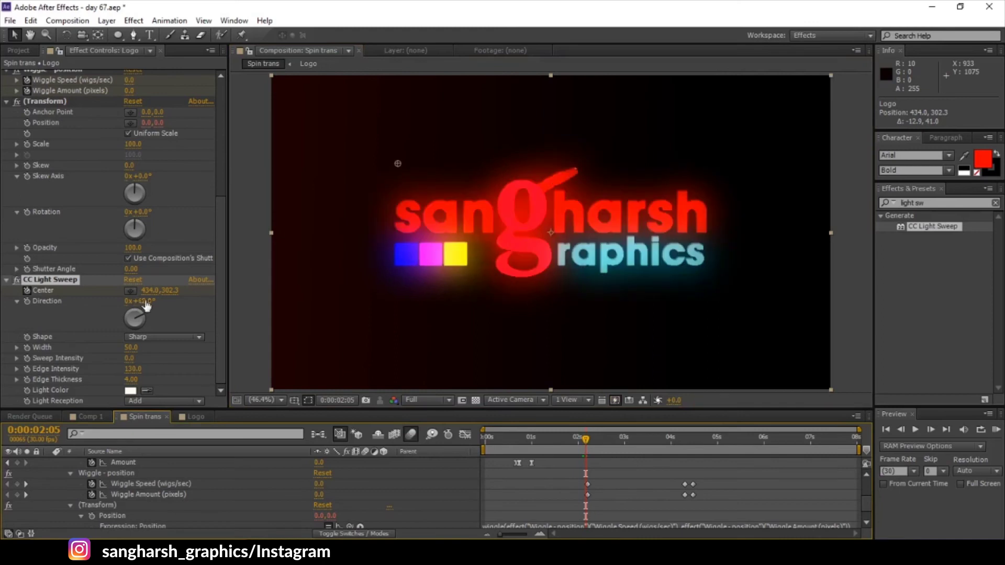
{"action": "left_click_drag", "start_coordinate": [145, 304], "coordinate": [149, 302]}
{"action": "scroll", "coordinate": [579, 482], "scroll_direction": "up", "scroll_amount": 5}
{"action": "left_click", "coordinate": [109, 473]}
{"action": "key", "text": "u"}
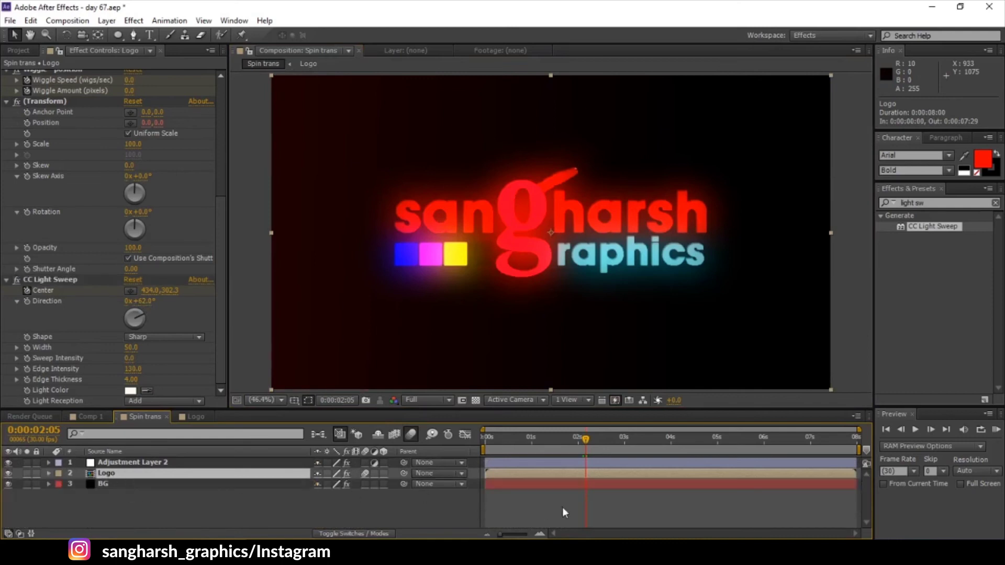
{"action": "key", "text": "u"}
{"action": "scroll", "coordinate": [592, 481], "scroll_direction": "down", "scroll_amount": 4}
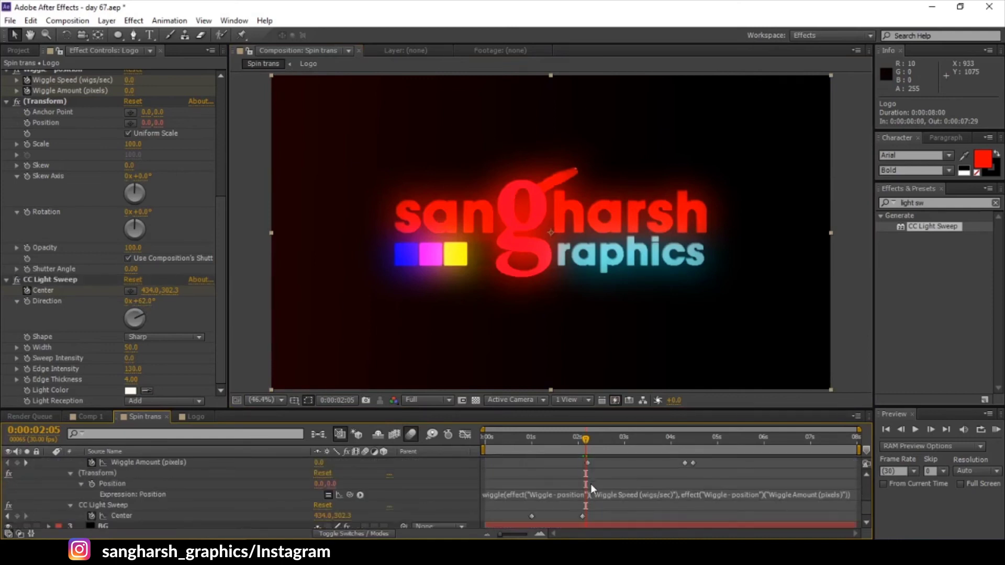
{"action": "left_click", "coordinate": [583, 442]}
{"action": "left_click", "coordinate": [25, 369]}
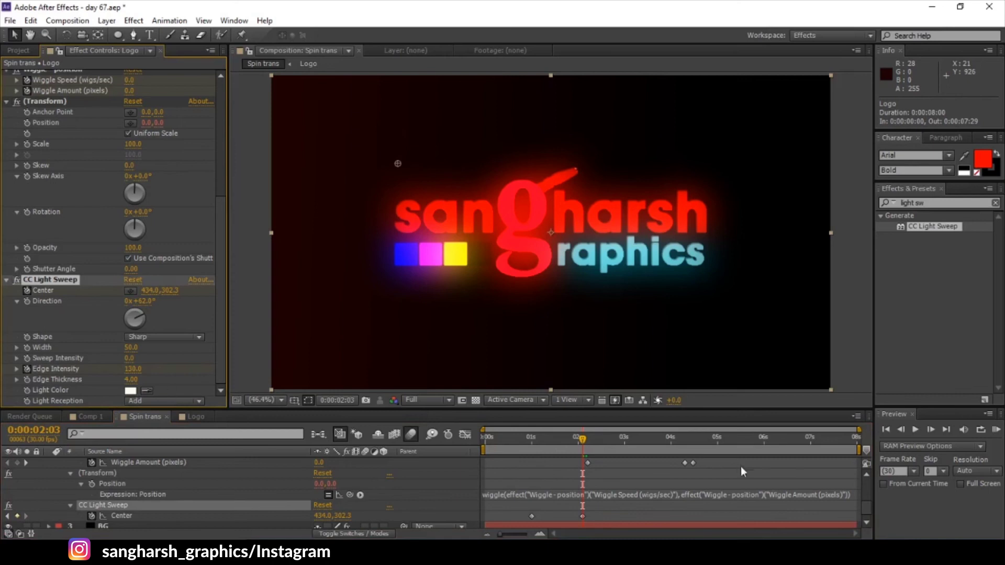
{"action": "left_click", "coordinate": [586, 440]}
{"action": "left_click_drag", "start_coordinate": [132, 369], "coordinate": [68, 378]}
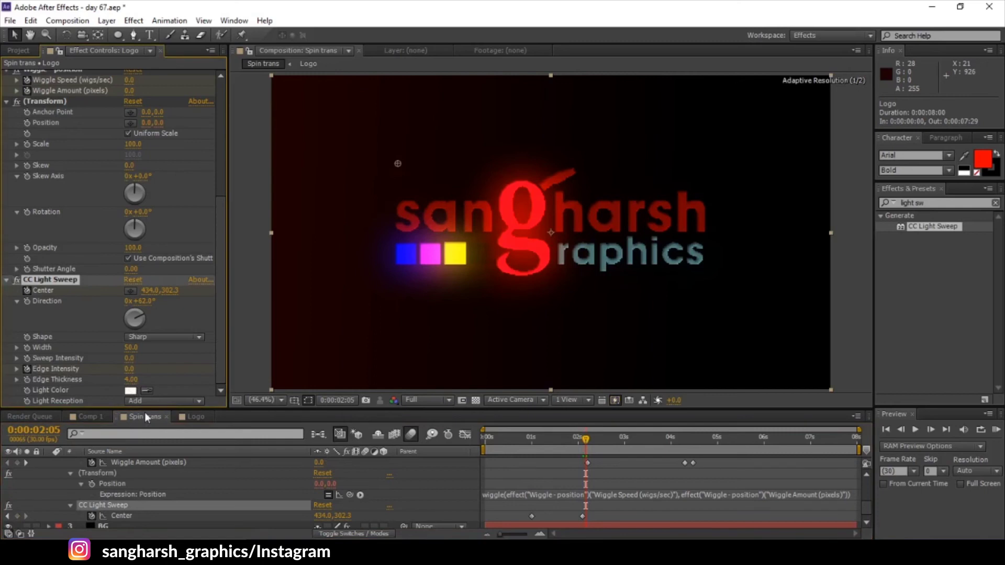
Add an Edge Intensity keyframe of 130 at 0:00:01:00 and one of 0 at 0:00:00:28
{"action": "left_click", "coordinate": [531, 446]}
{"action": "left_click_drag", "start_coordinate": [531, 444], "coordinate": [532, 444]}
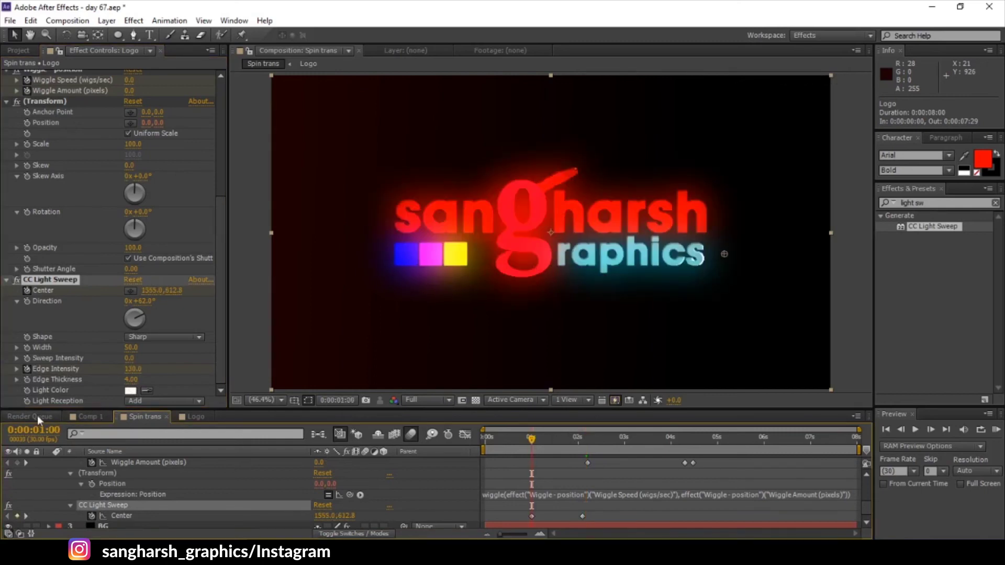
{"action": "scroll", "coordinate": [65, 505], "scroll_direction": "down", "scroll_amount": 1}
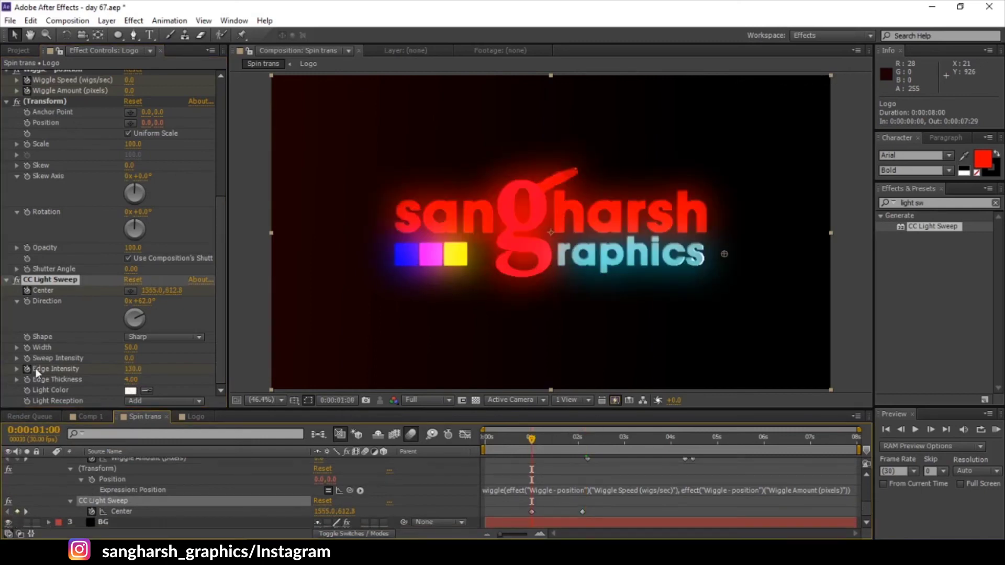
{"action": "left_click", "coordinate": [71, 502]}
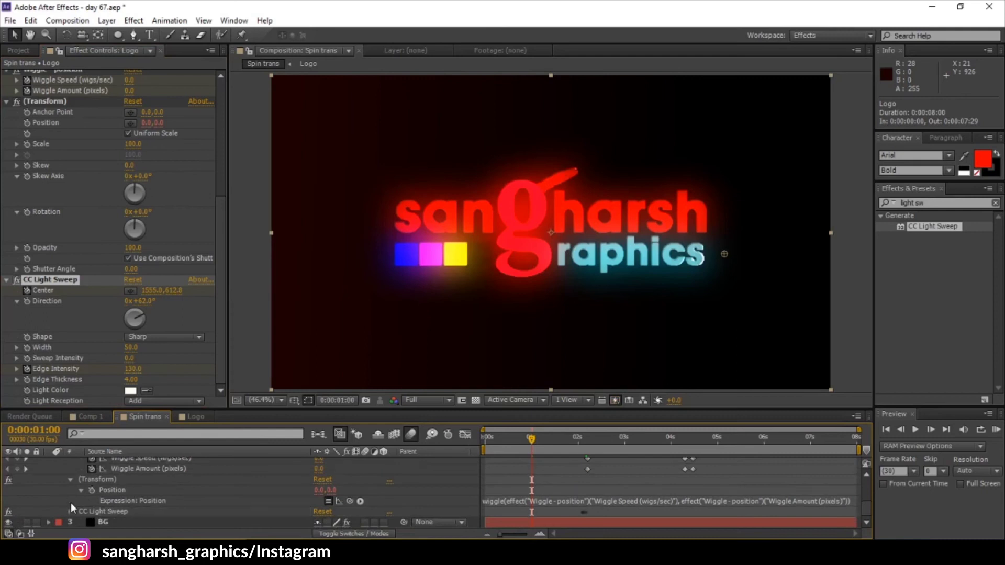
{"action": "left_click", "coordinate": [70, 510]}
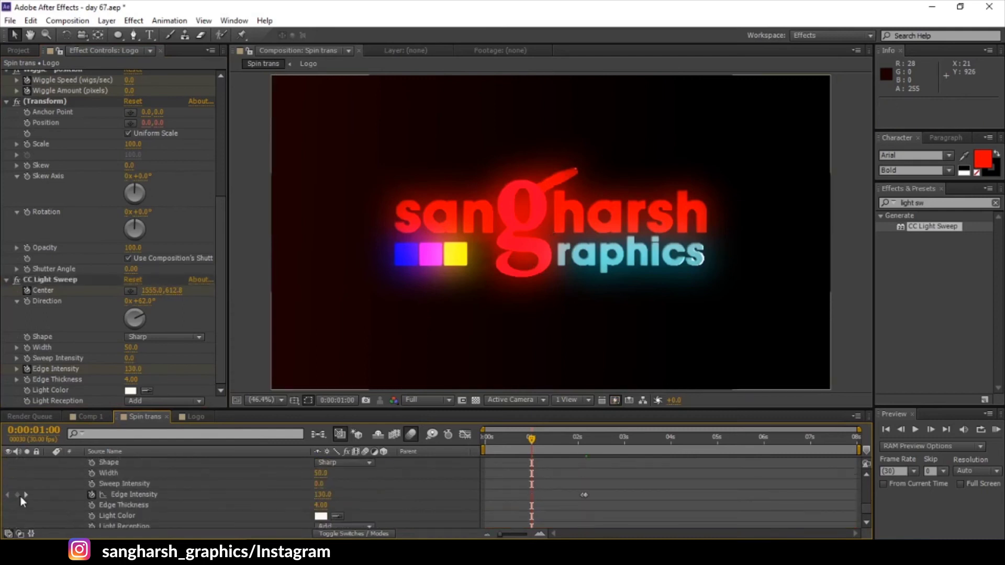
{"action": "left_click", "coordinate": [21, 496]}
{"action": "left_click_drag", "start_coordinate": [531, 438], "coordinate": [529, 442]}
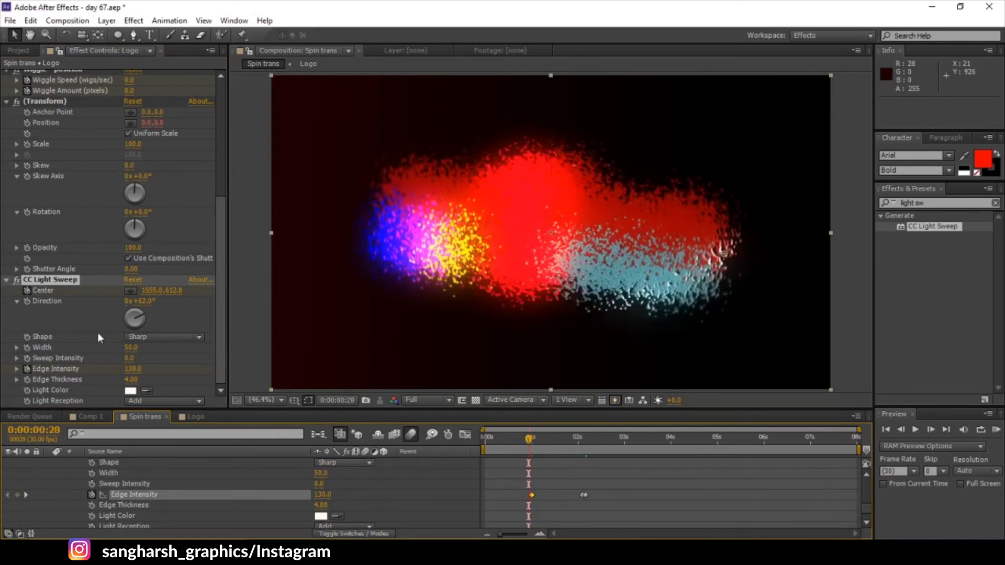
{"action": "left_click_drag", "start_coordinate": [134, 369], "coordinate": [79, 369]}
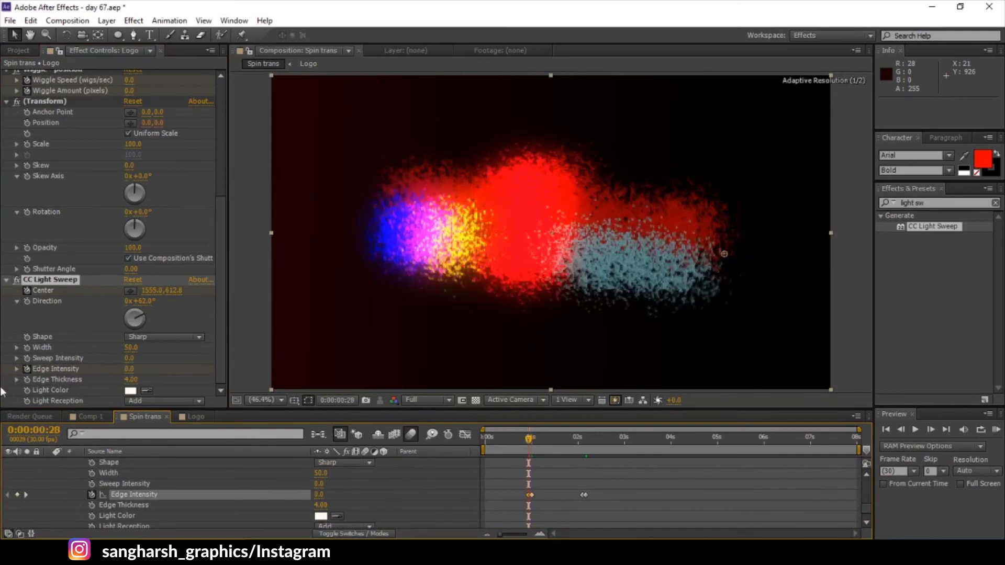
Set the CC Light Sweep Direction on the Logo layer to +40°, checking it at 0:00:01:23
{"action": "left_click_drag", "start_coordinate": [532, 441], "coordinate": [567, 444]}
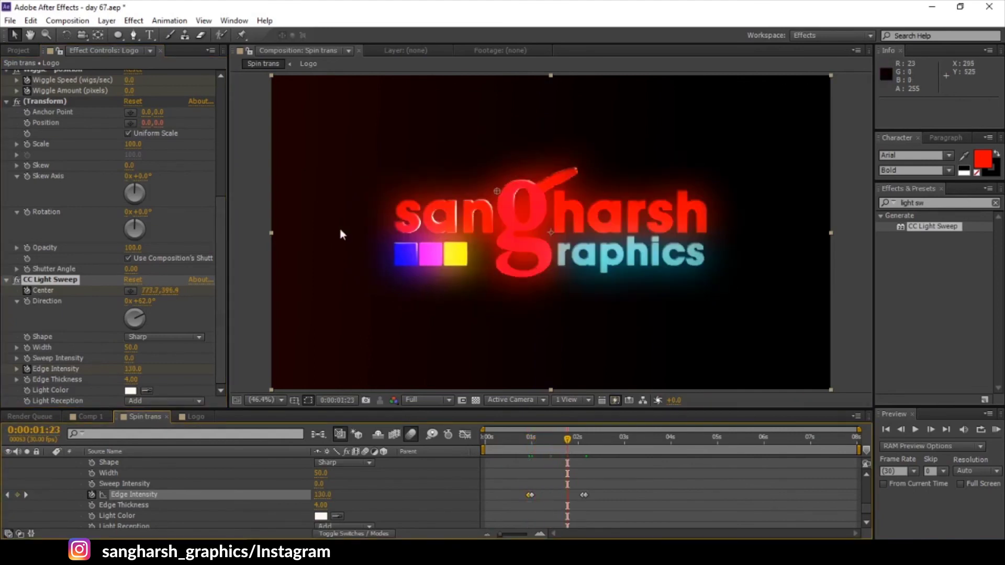
{"action": "left_click", "coordinate": [144, 314]}
{"action": "left_click_drag", "start_coordinate": [143, 314], "coordinate": [143, 310]}
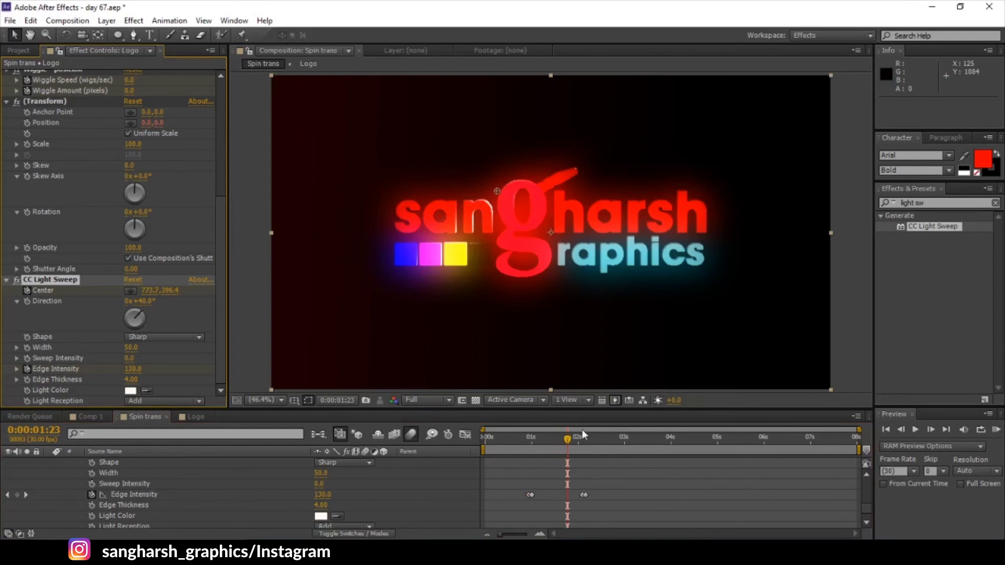
Apply Easy Ease to the Logo layer's Wiggle - position and CC Light Sweep keyframes, and collapse the layer's properties
{"action": "left_click_drag", "start_coordinate": [576, 408], "coordinate": [570, 286]}
{"action": "left_click_drag", "start_coordinate": [732, 354], "coordinate": [523, 501]}
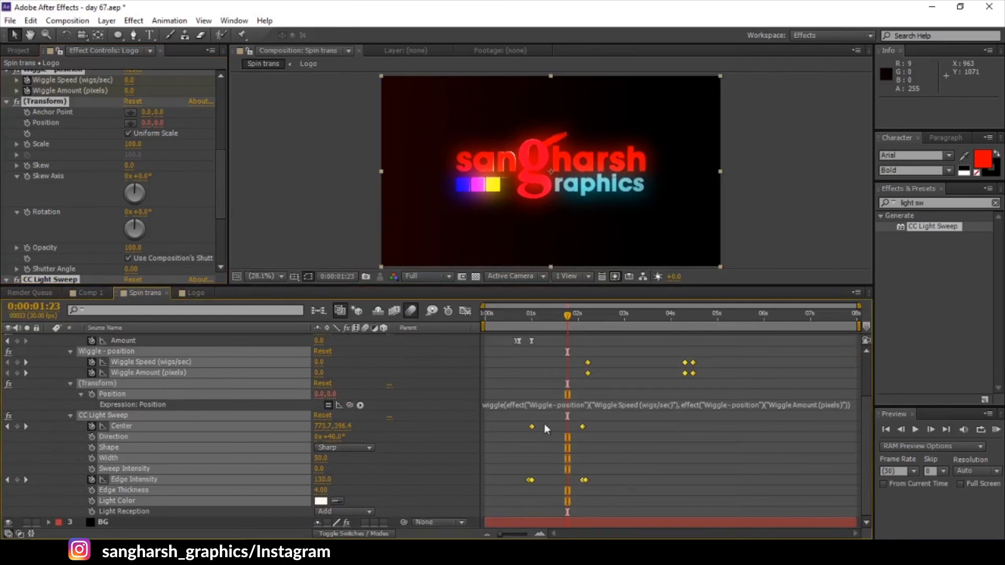
{"action": "key", "text": "F9"}
{"action": "left_click", "coordinate": [668, 436]}
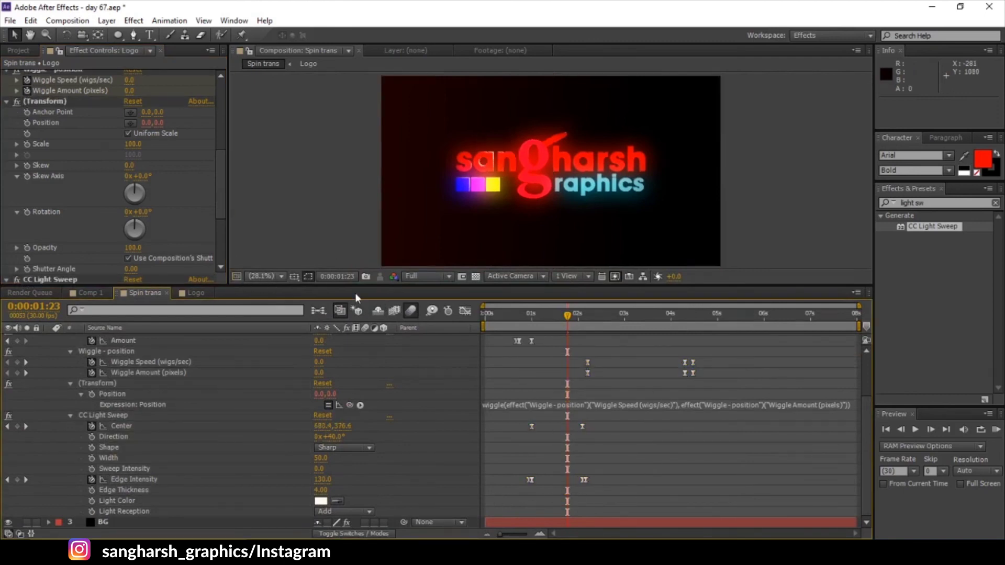
{"action": "left_click_drag", "start_coordinate": [358, 285], "coordinate": [358, 423]}
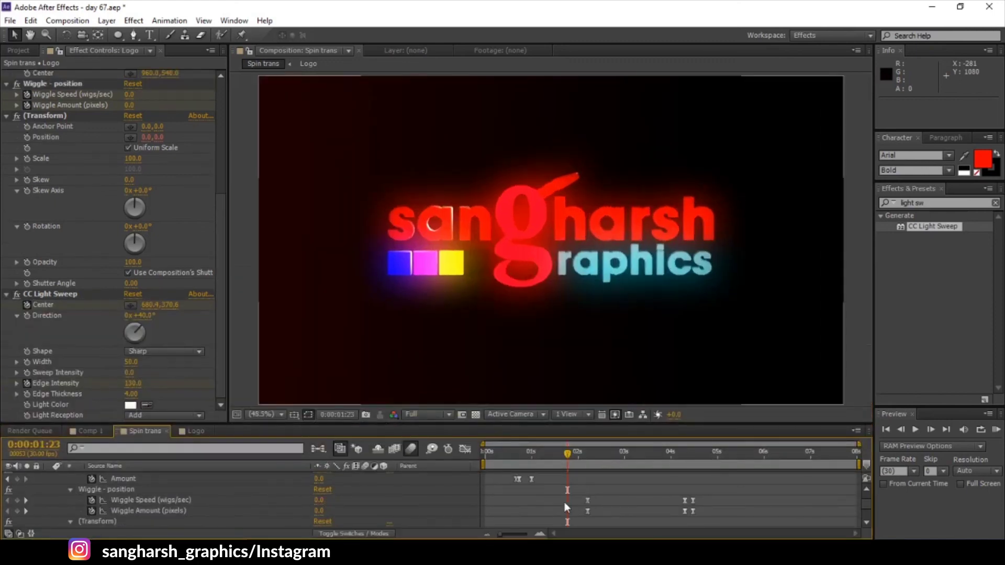
{"action": "scroll", "coordinate": [86, 495], "scroll_direction": "up", "scroll_amount": 5}
{"action": "left_click", "coordinate": [48, 487]}
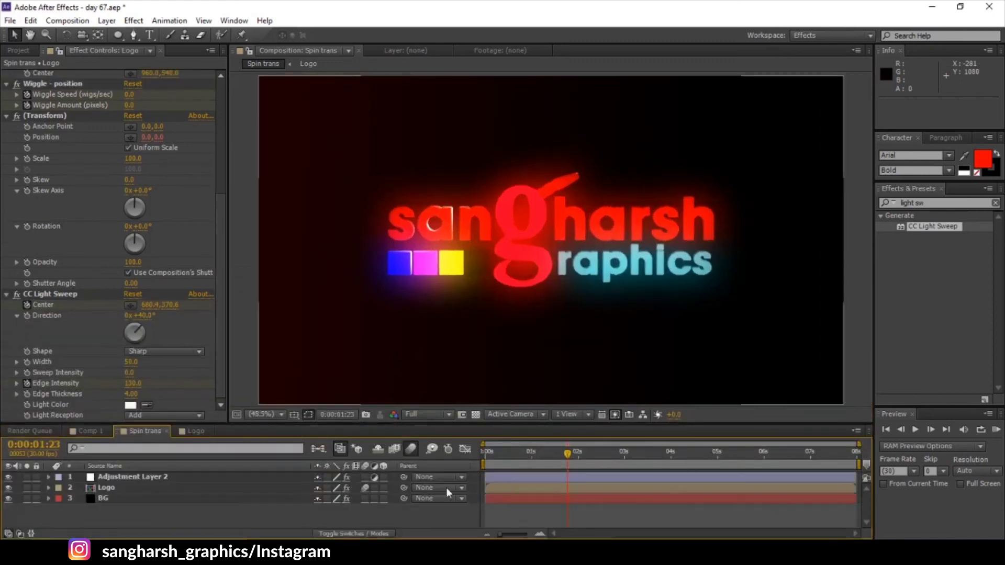
Set the Glow Intensity on Adjustment Layer 2 to 1.0, judging the logo at 0:00:03:09
{"action": "left_click_drag", "start_coordinate": [524, 464], "coordinate": [638, 468]}
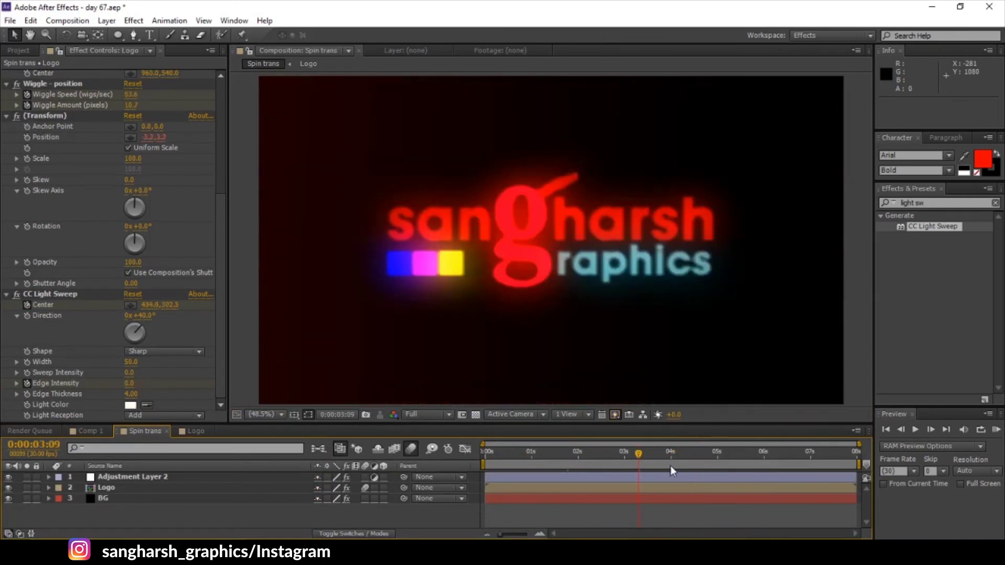
{"action": "left_click", "coordinate": [538, 476]}
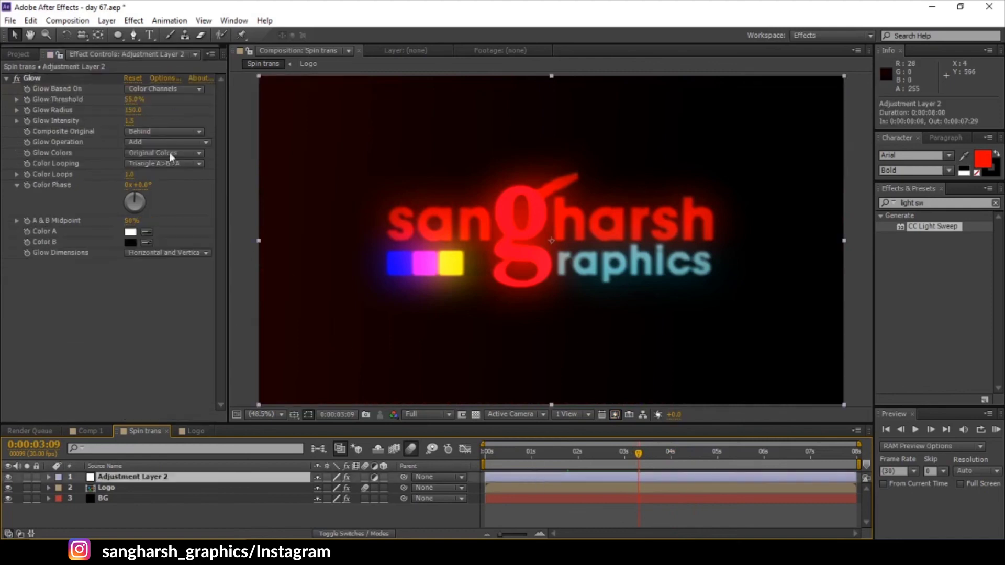
{"action": "left_click", "coordinate": [129, 121]}
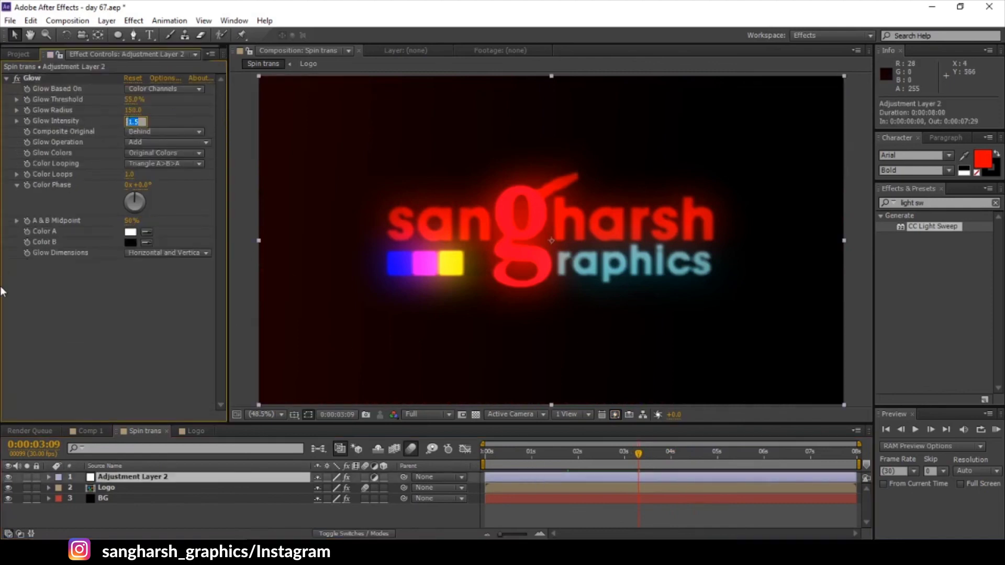
{"action": "type", "text": "1"}
{"action": "key", "text": "Return"}
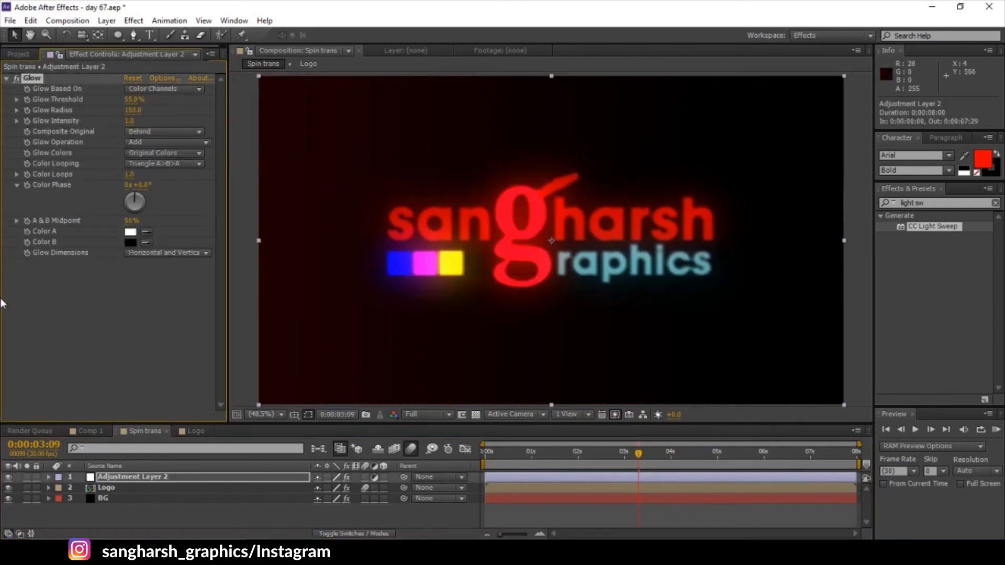
Check the dispersing particles up to 0:00:07:07 and add the RSMB effect below Glow on Adjustment Layer 2
{"action": "left_click_drag", "start_coordinate": [601, 453], "coordinate": [716, 461]}
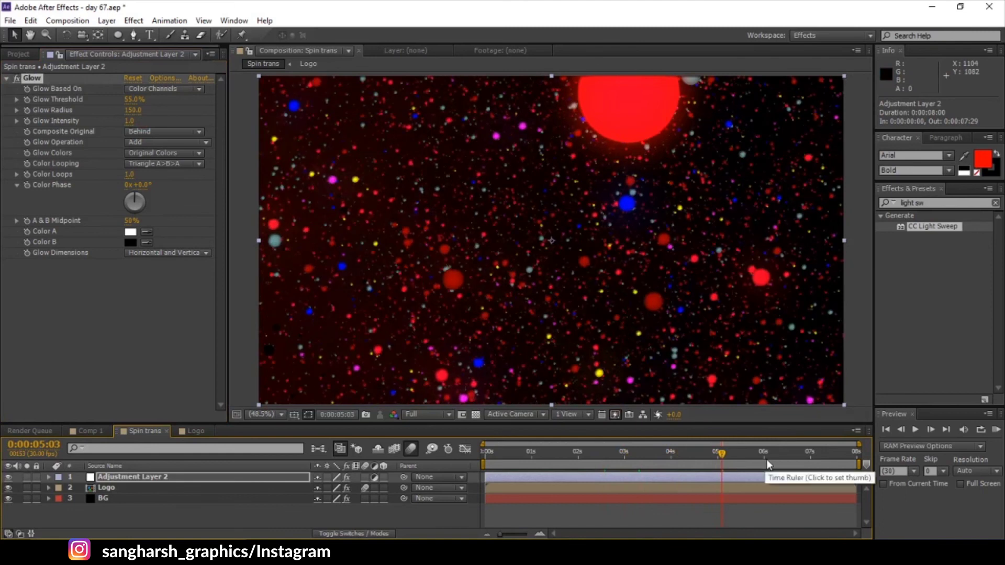
{"action": "left_click", "coordinate": [803, 453]}
{"action": "left_click", "coordinate": [821, 455]}
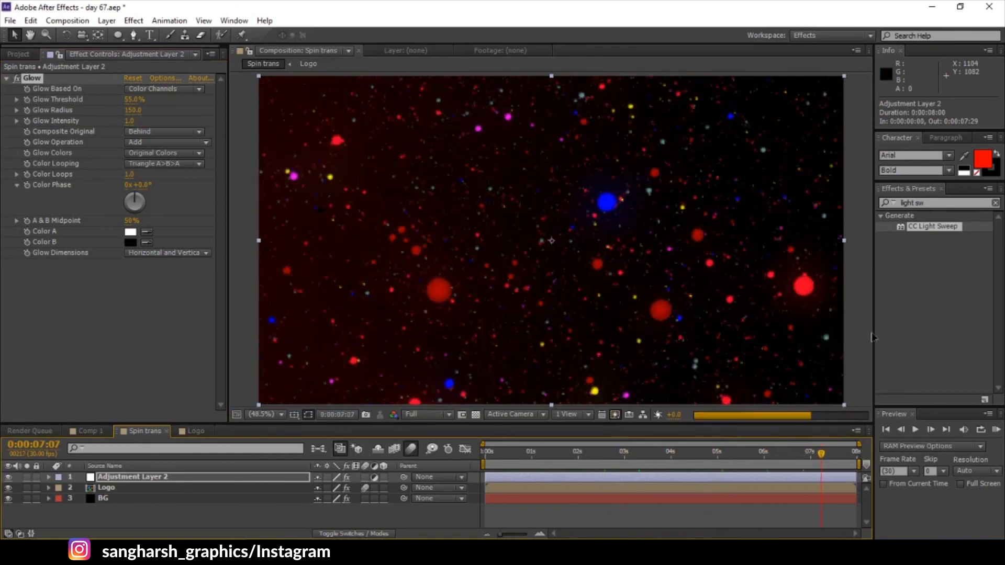
{"action": "key", "text": "ctrl+5"}
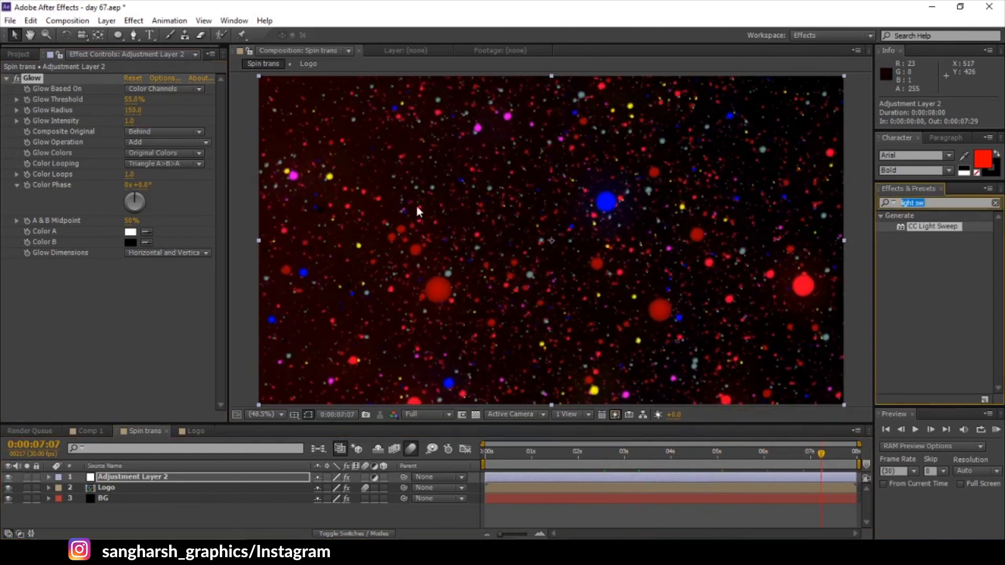
{"action": "type", "text": "r"}
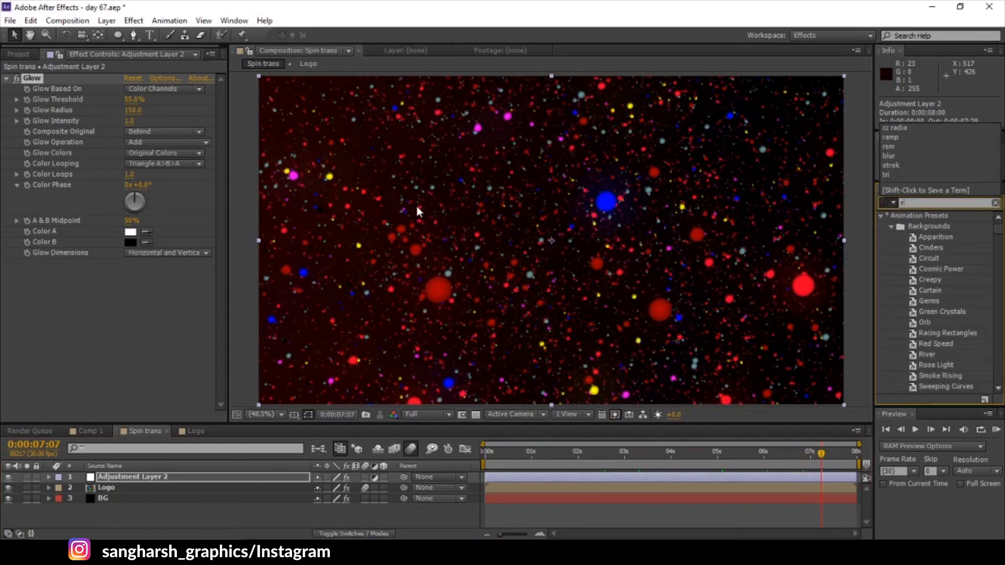
{"action": "type", "text": "sm"}
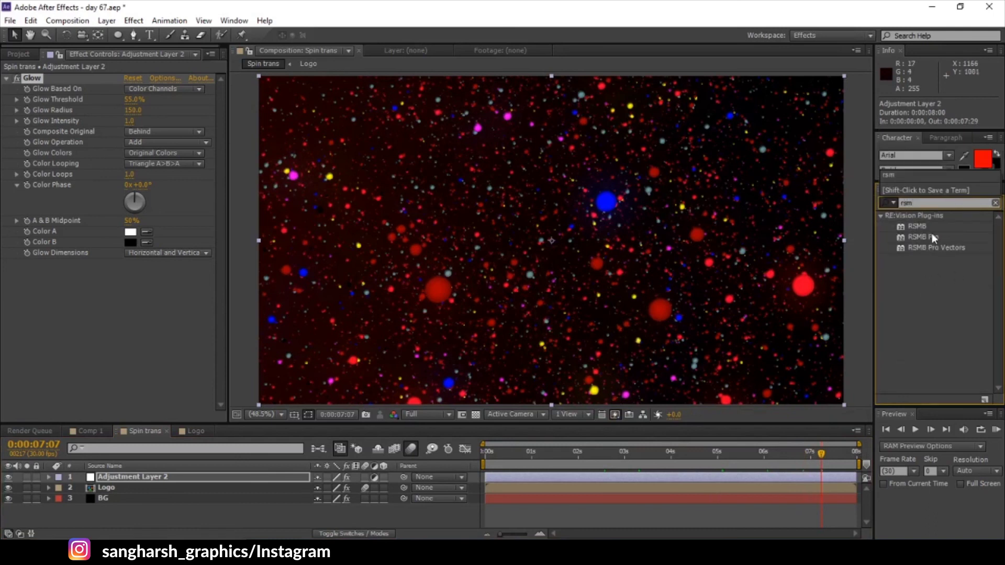
{"action": "left_click_drag", "start_coordinate": [917, 226], "coordinate": [121, 272]}
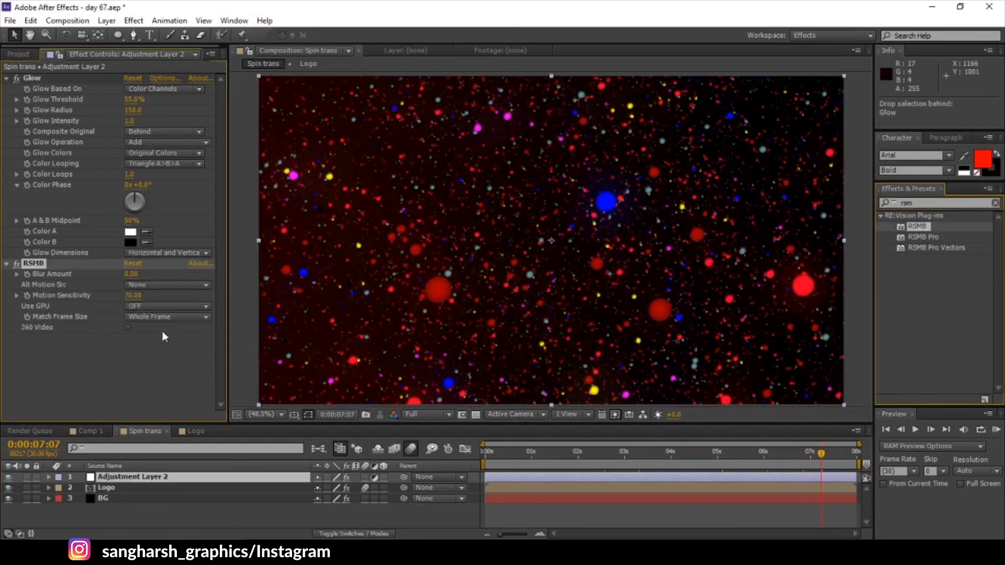
Set the RSMB Blur Amount to 0.60 and check the motion blur at 0:00:00:26 and 0:00:01:09
{"action": "left_click", "coordinate": [131, 276]}
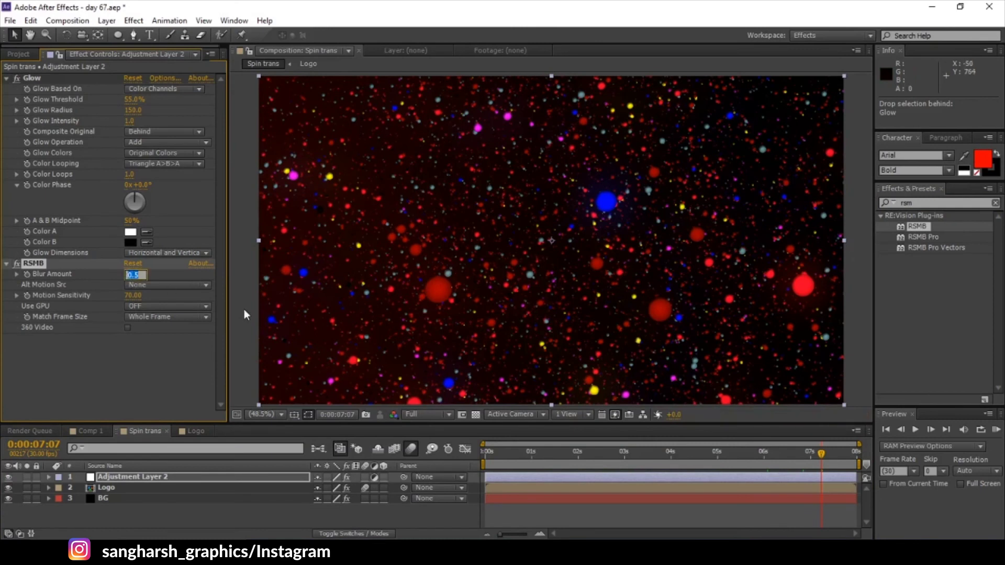
{"action": "type", "text": ".6"}
{"action": "key", "text": "Return"}
{"action": "mouse_move", "coordinate": [515, 456]}
{"action": "left_mouse_down"}
{"action": "mouse_move", "coordinate": [495, 457]}
{"action": "mouse_move", "coordinate": [526, 461]}
{"action": "left_mouse_up"}
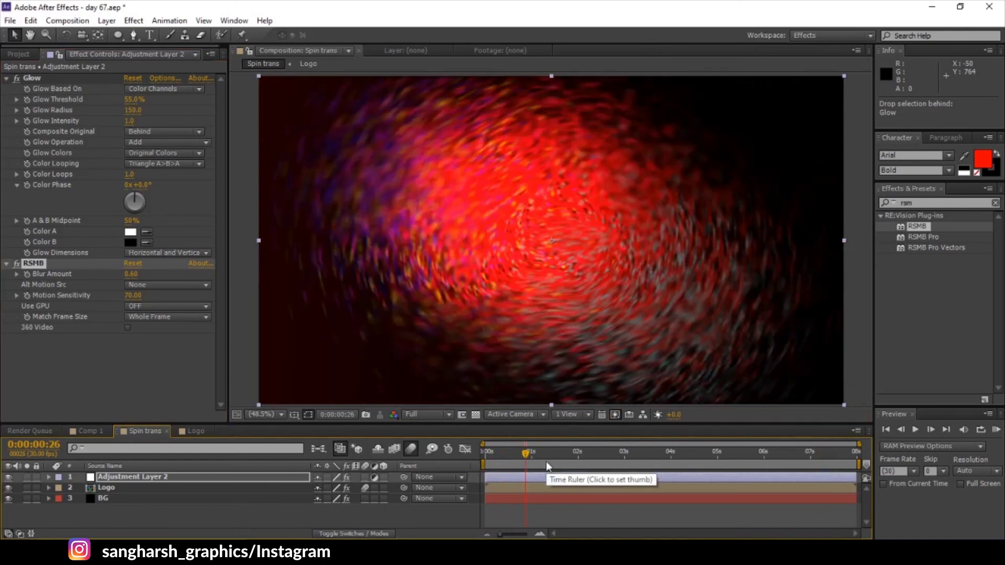
{"action": "left_click", "coordinate": [545, 461]}
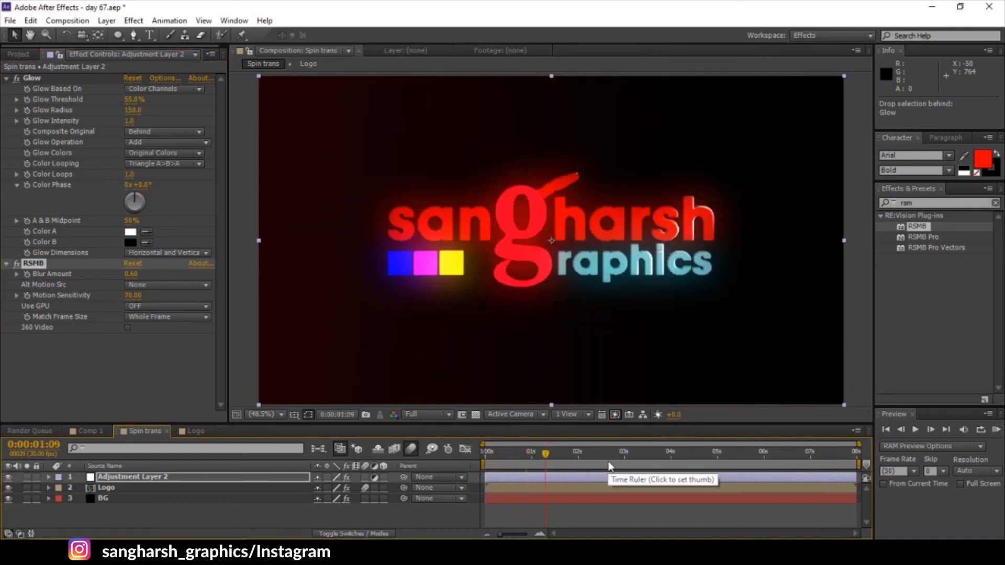
Look up the options for replacing the project's logo footage with another file
{"action": "left_click", "coordinate": [179, 487]}
{"action": "left_click", "coordinate": [24, 51]}
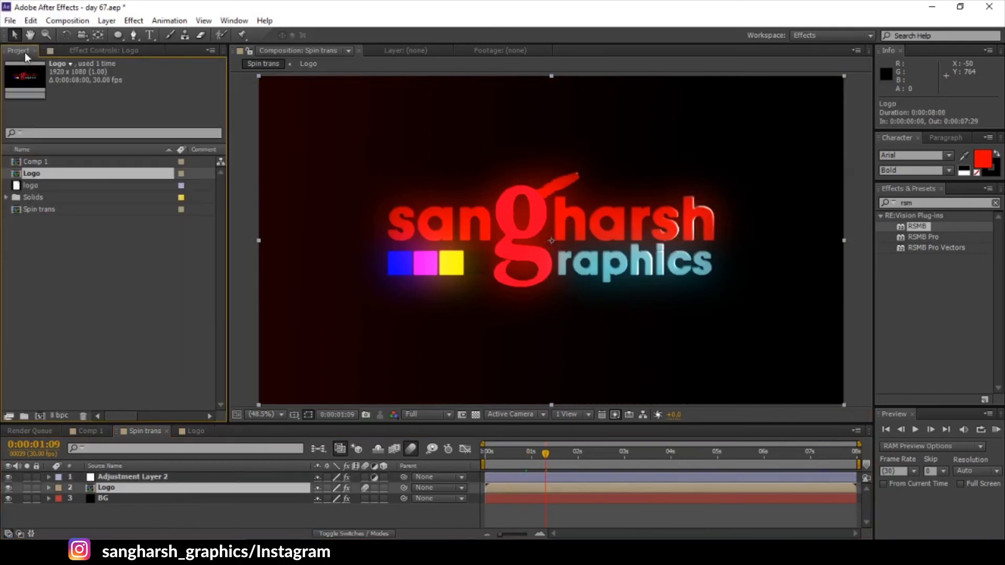
{"action": "right_click", "coordinate": [28, 187]}
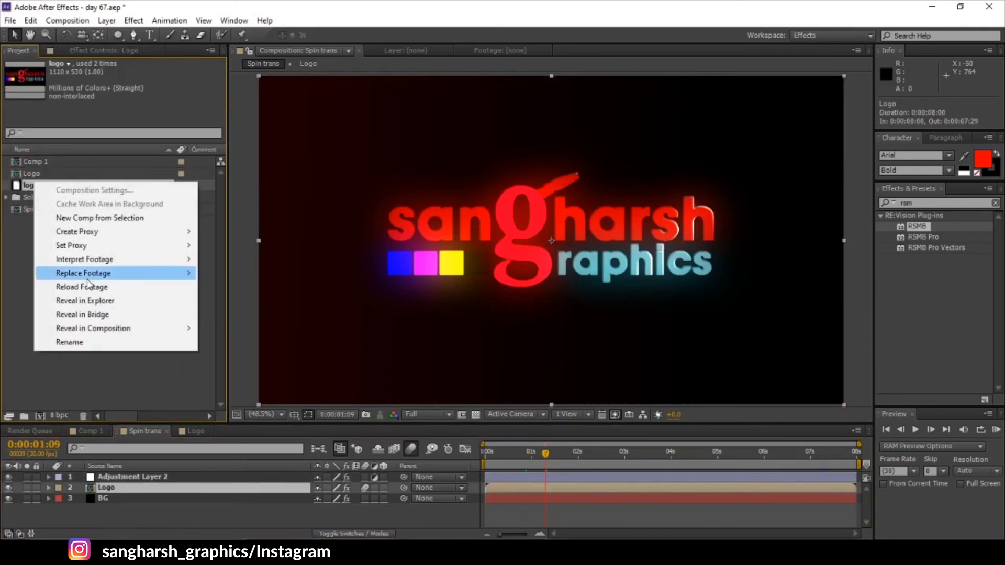
{"action": "mouse_move", "coordinate": [131, 275]}
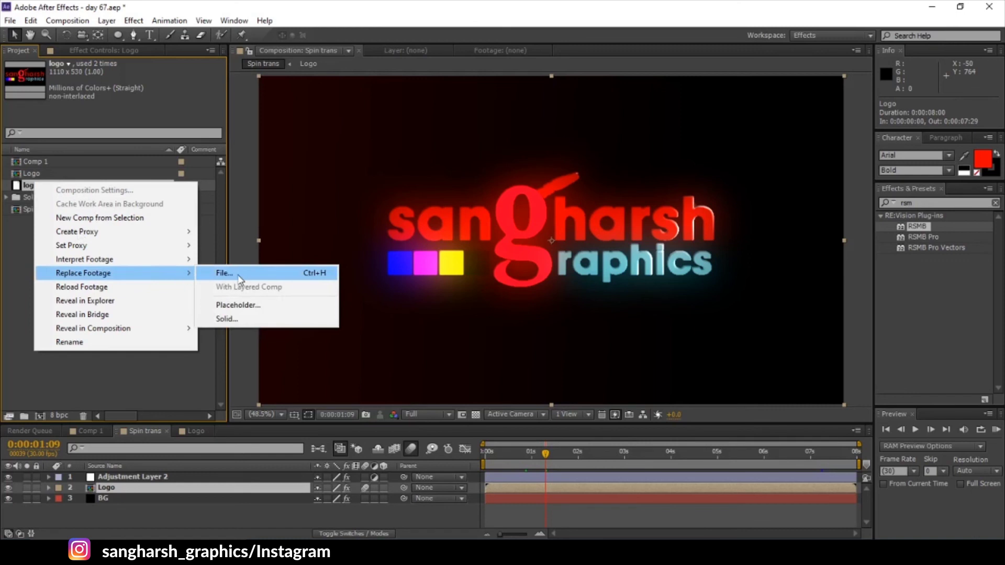
{"action": "left_click", "coordinate": [576, 516]}
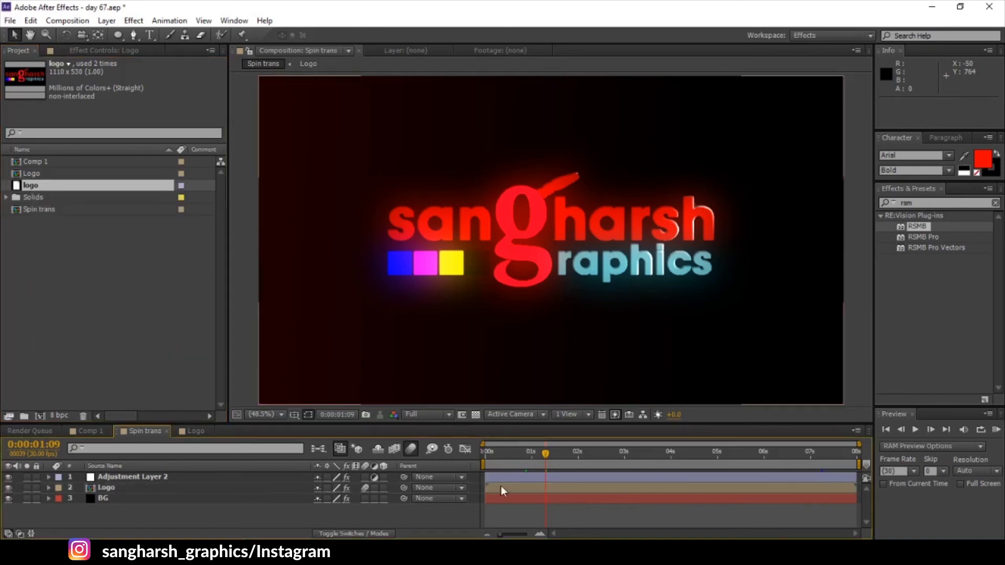
{"action": "left_click", "coordinate": [501, 486]}
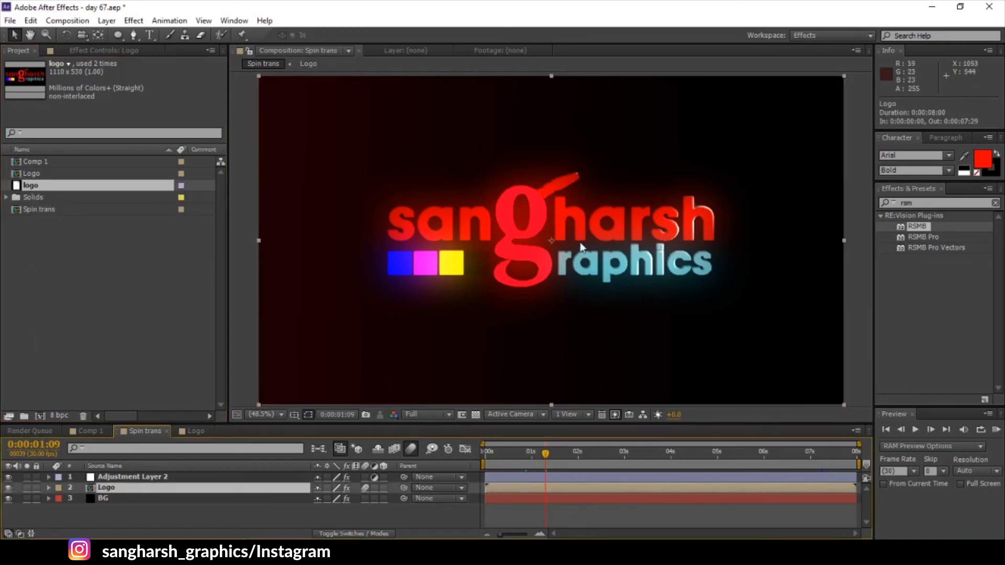